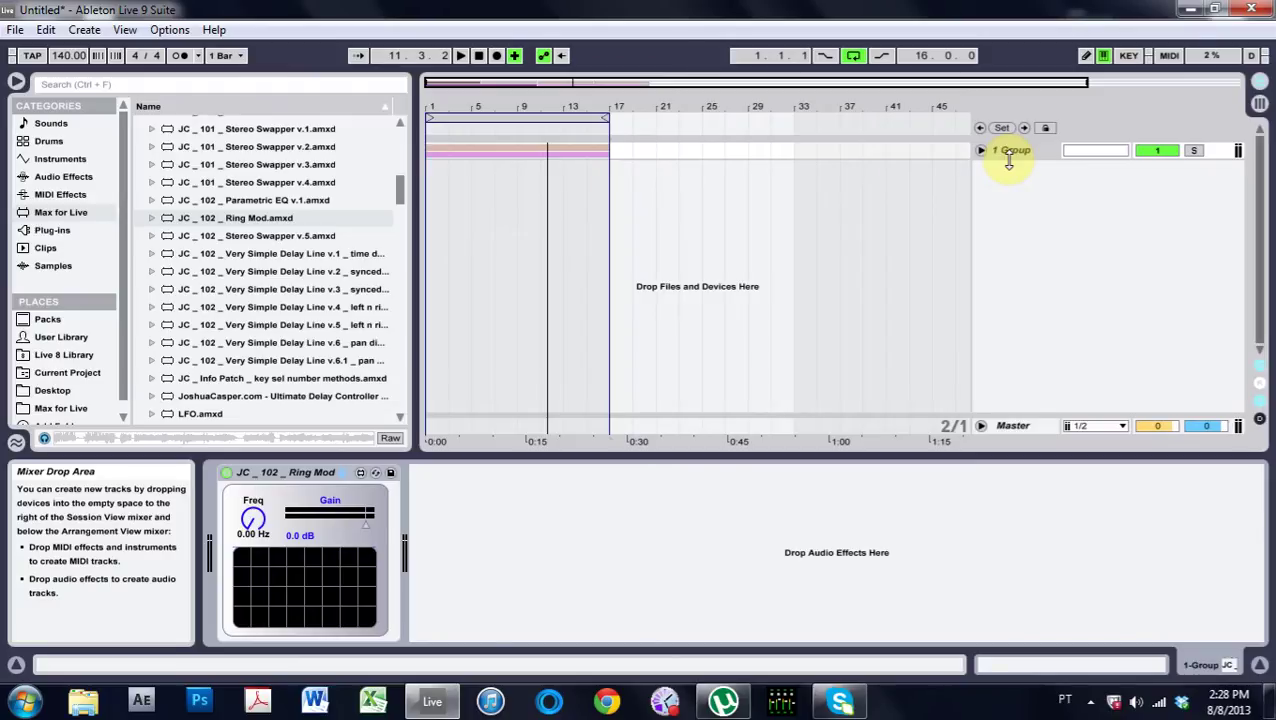
Start playback from the beginning through the JC _ 102 _ Ring Mod device
key(space)
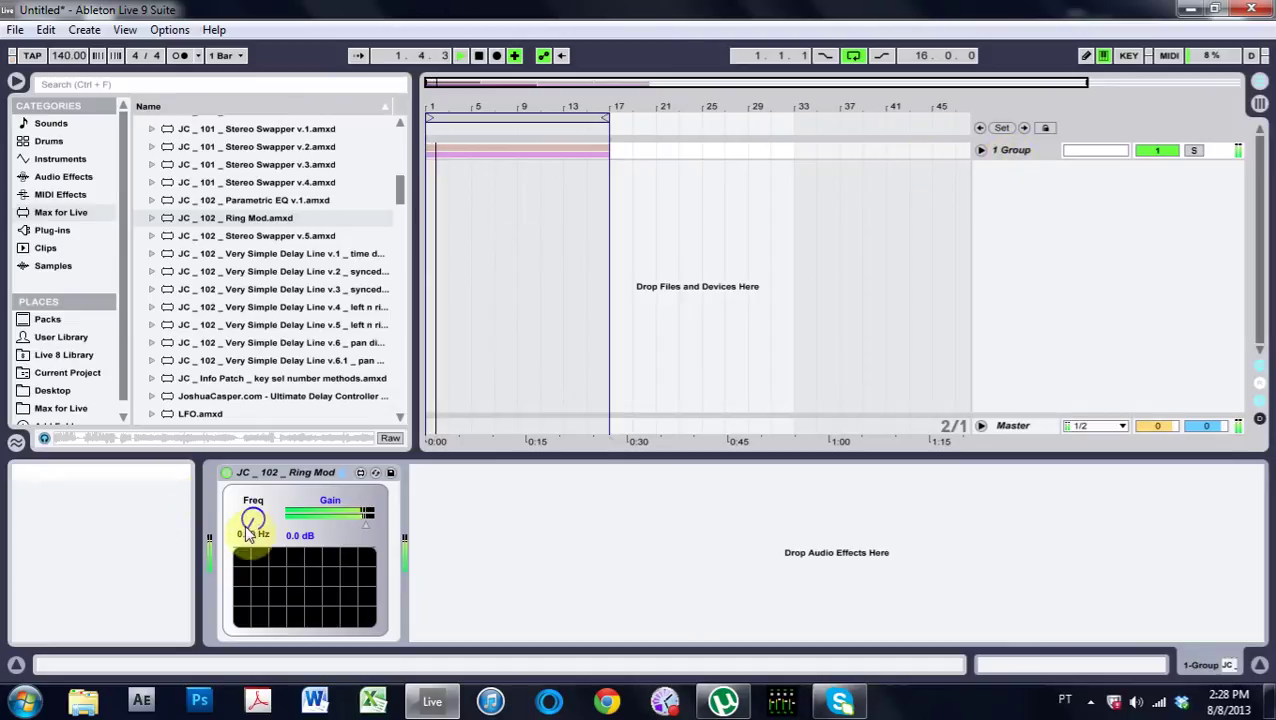
Sweep Freq to about 157 Hz during playback, stop, then raise Freq to about 606 Hz
drag(251, 533, 284, 542)
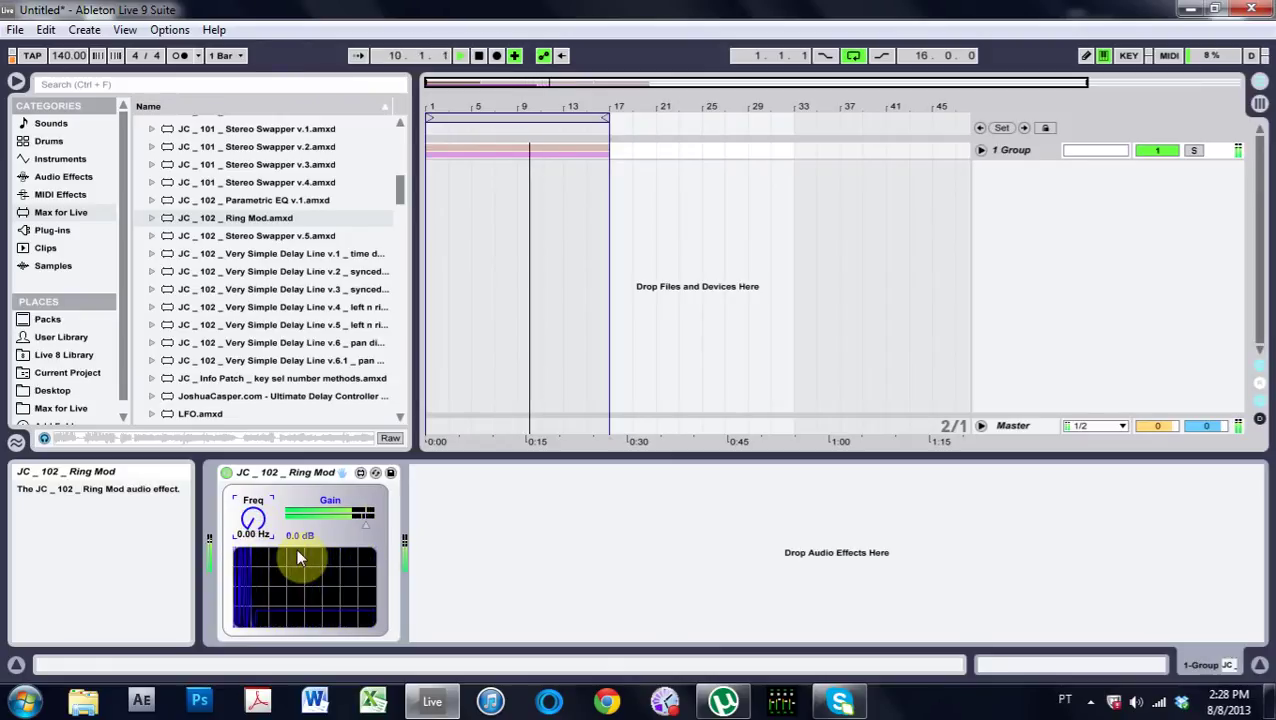
key(space)
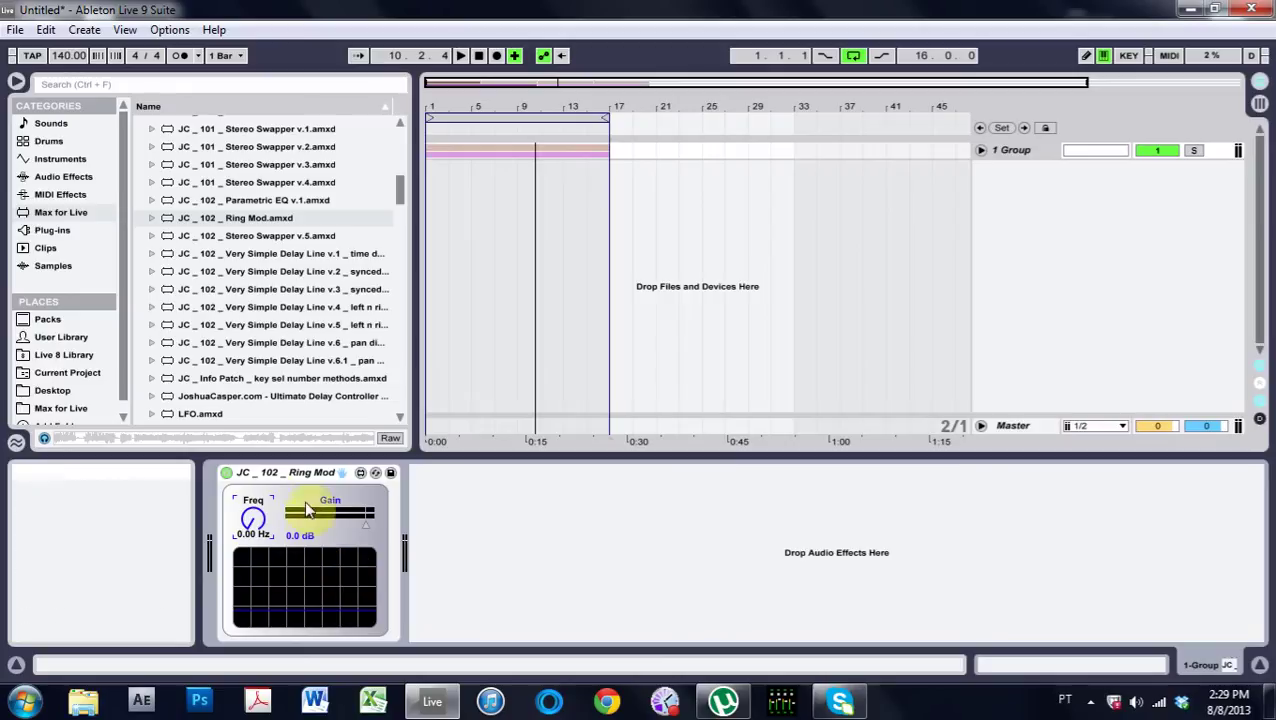
click(253, 518)
drag(253, 518, 253, 560)
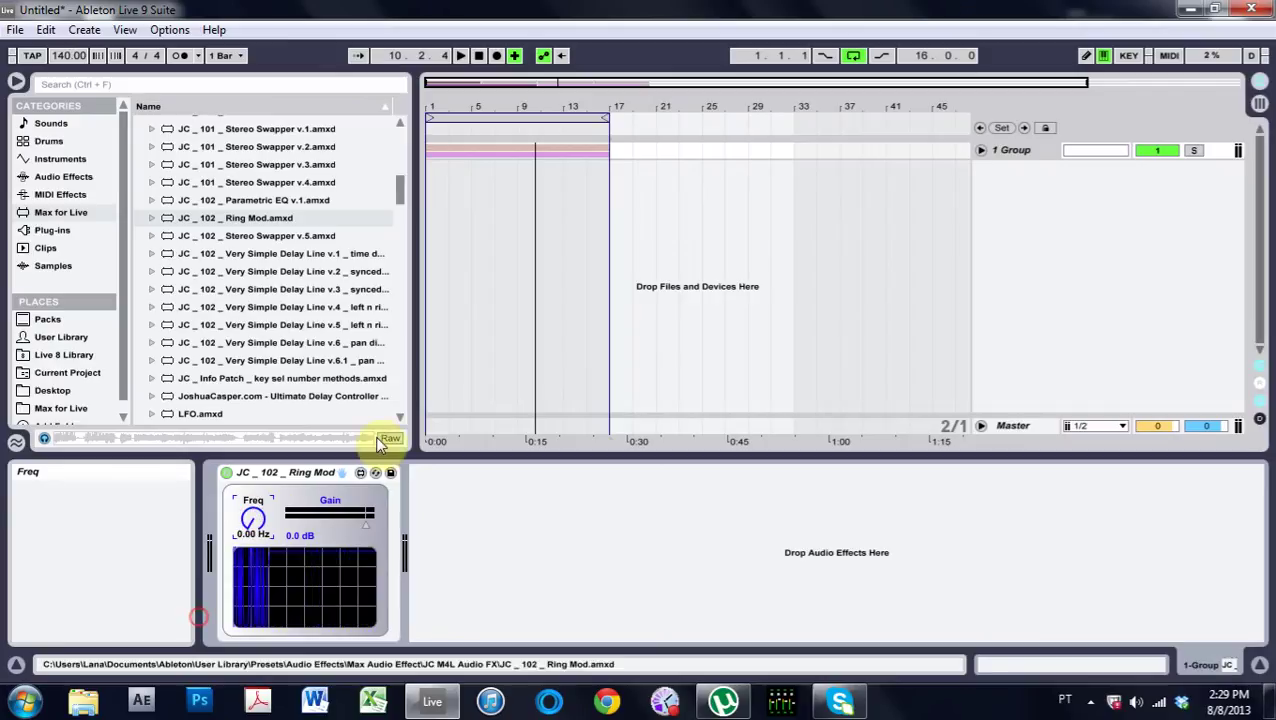
click(318, 474)
Swap the Ring Mod for a blank Max Audio Effect on 1 Group and open it in Max
key(Delete)
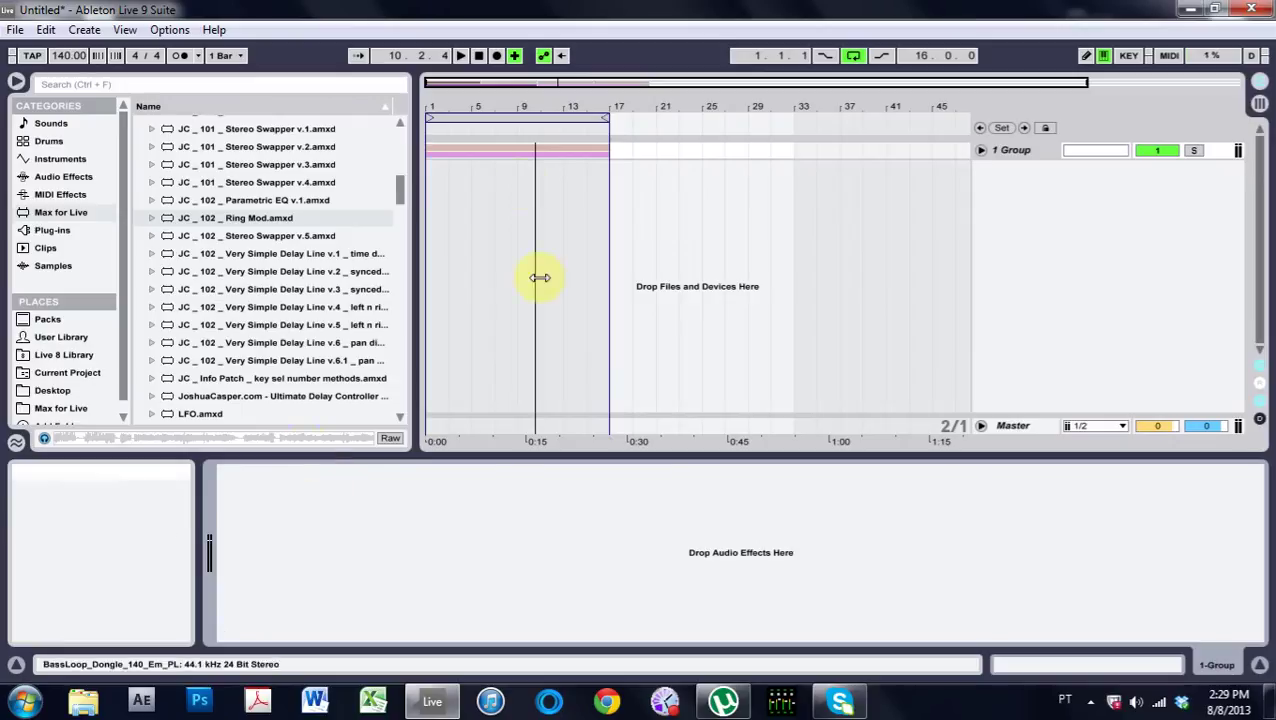
drag(397, 185, 398, 145)
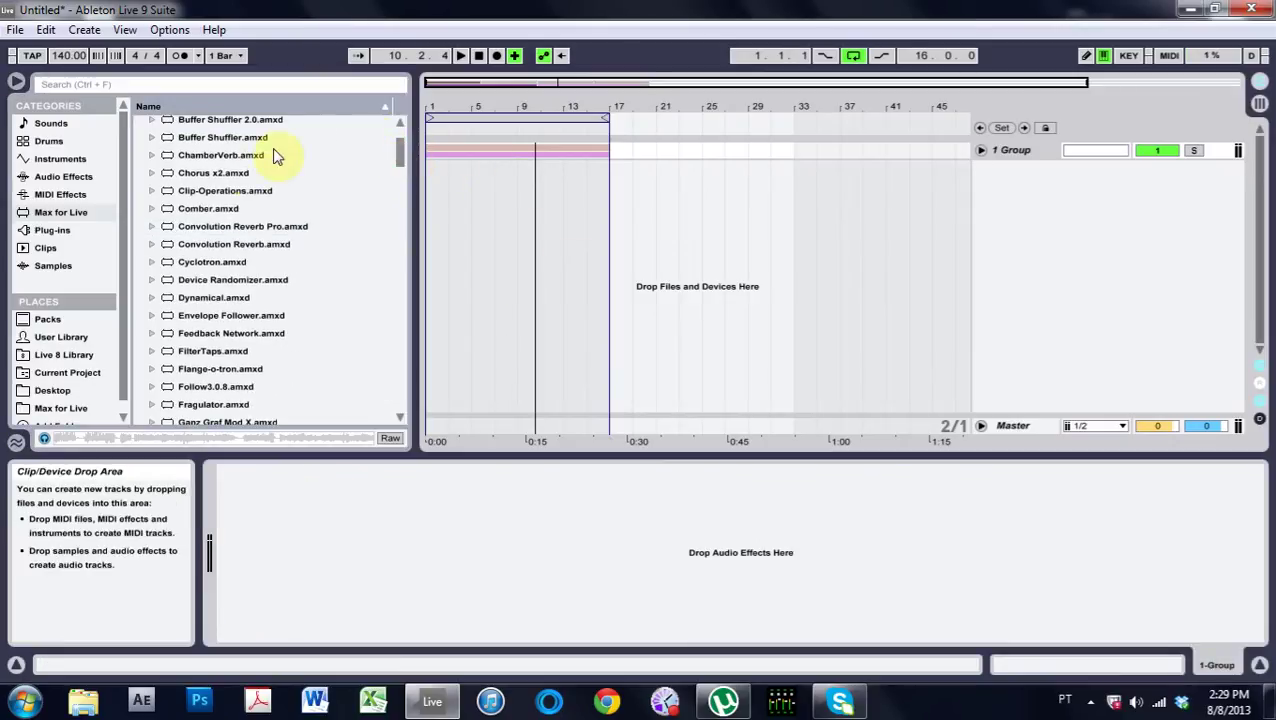
scroll(403, 158, up, 3)
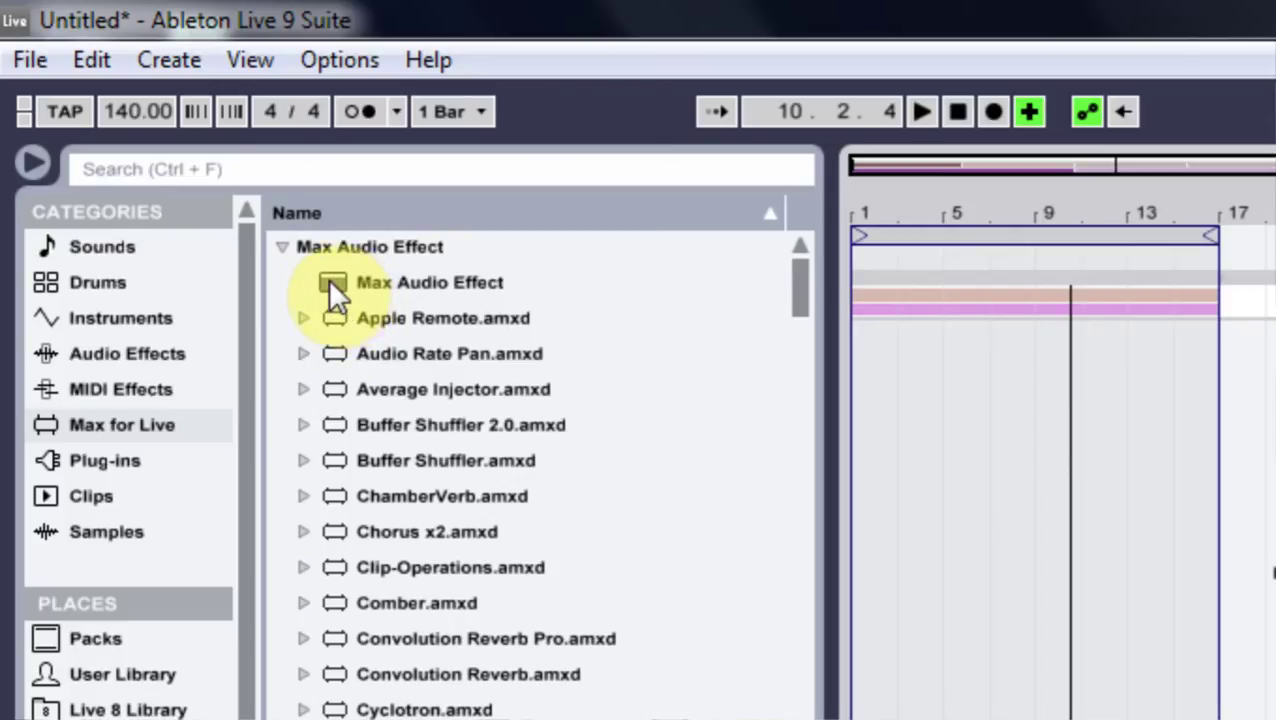
drag(328, 278, 798, 549)
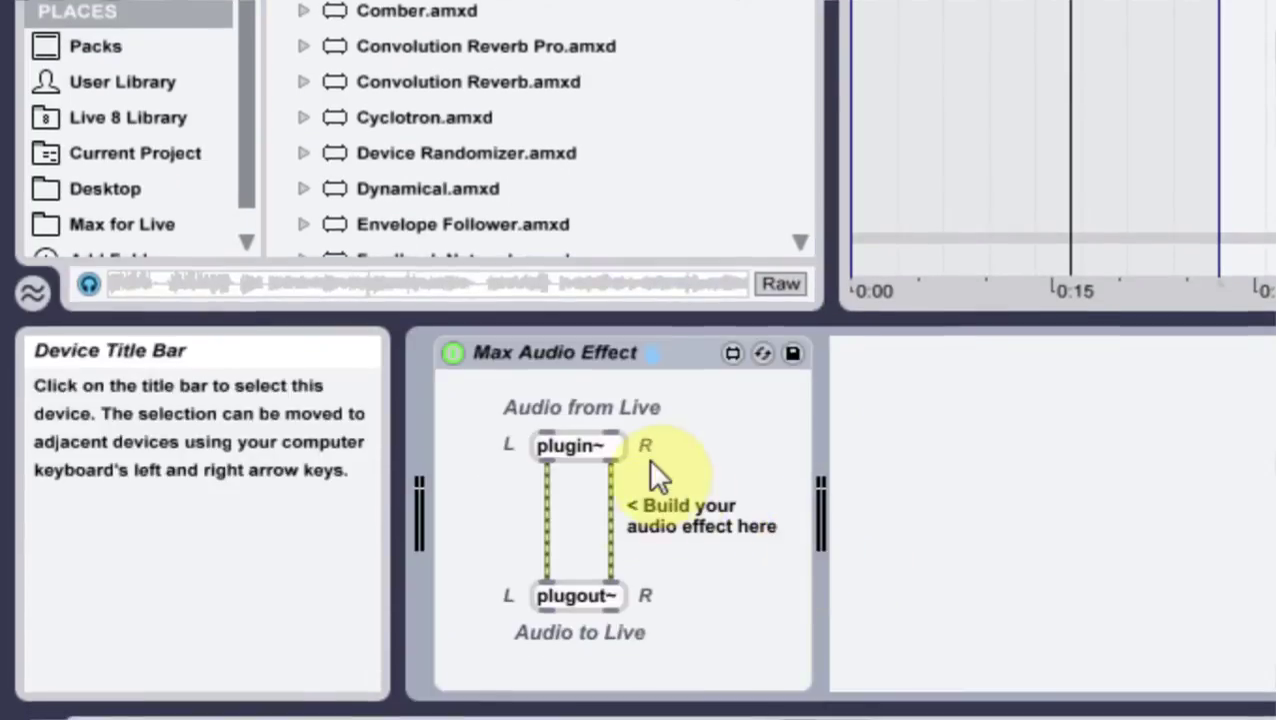
click(733, 354)
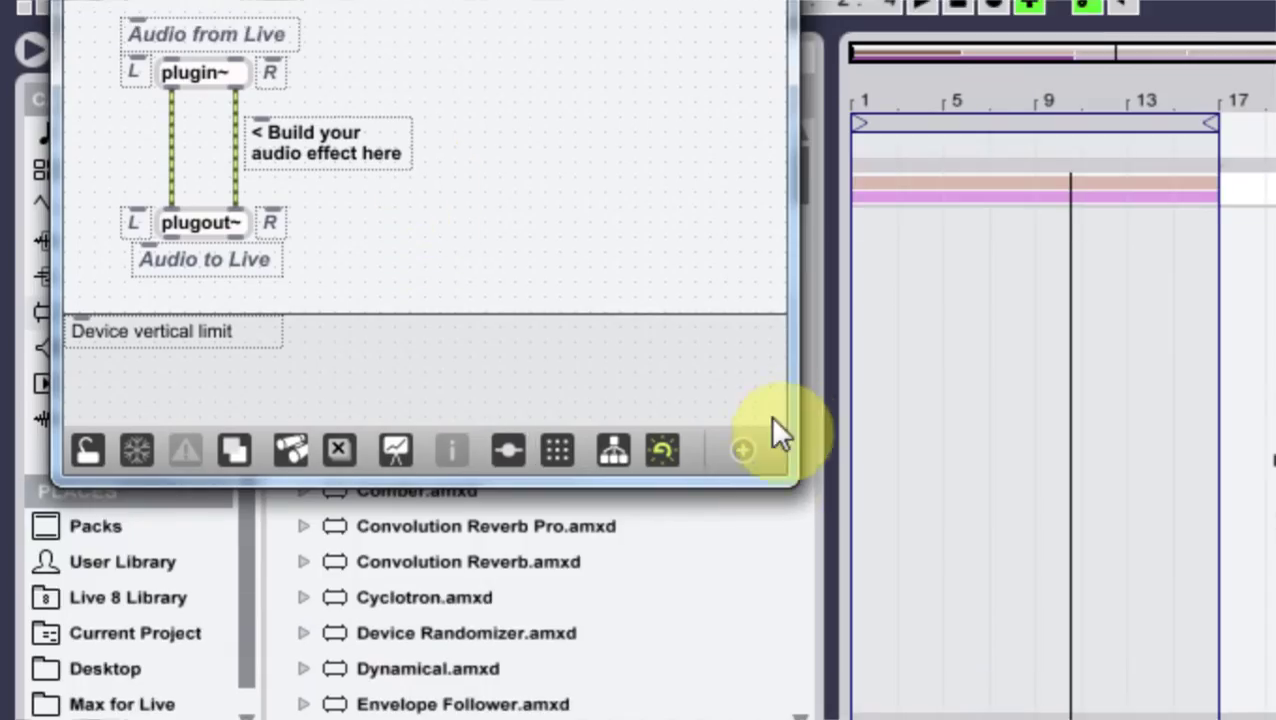
Enlarge the editor, delete the template comments and L labels, and move plugout~ lower
drag(795, 483, 1190, 630)
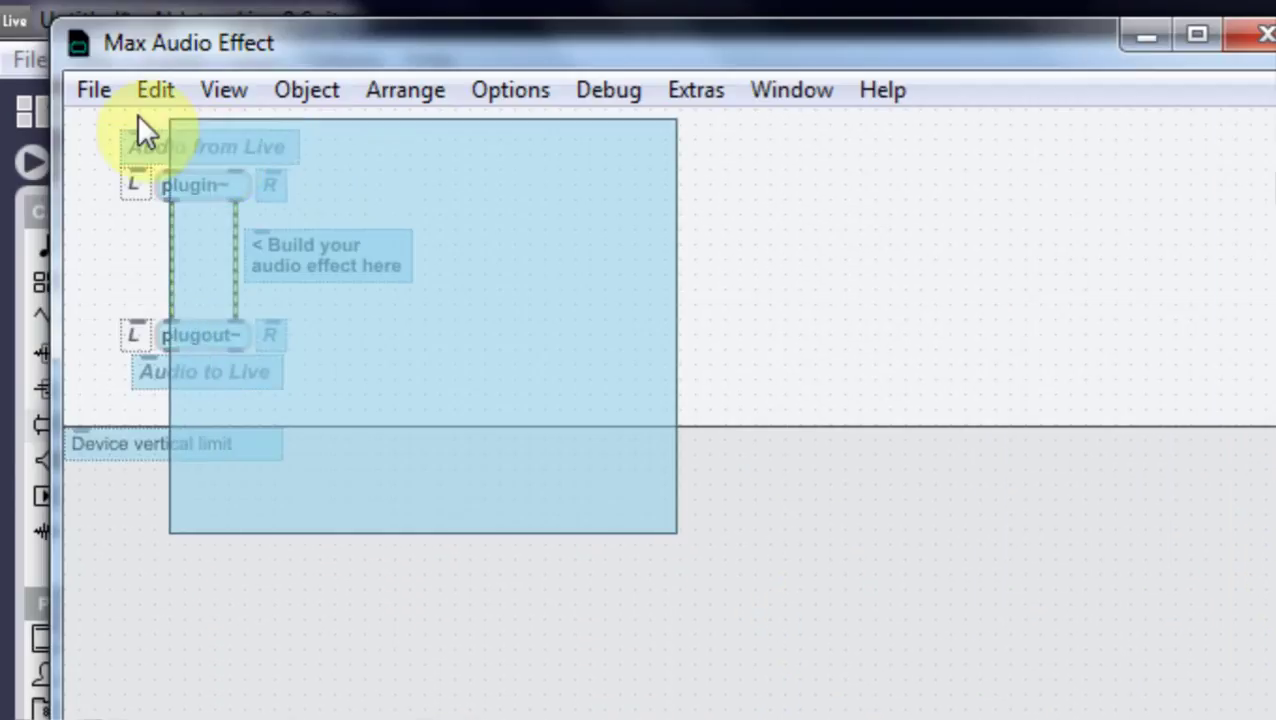
drag(138, 115, 265, 150)
key(Delete)
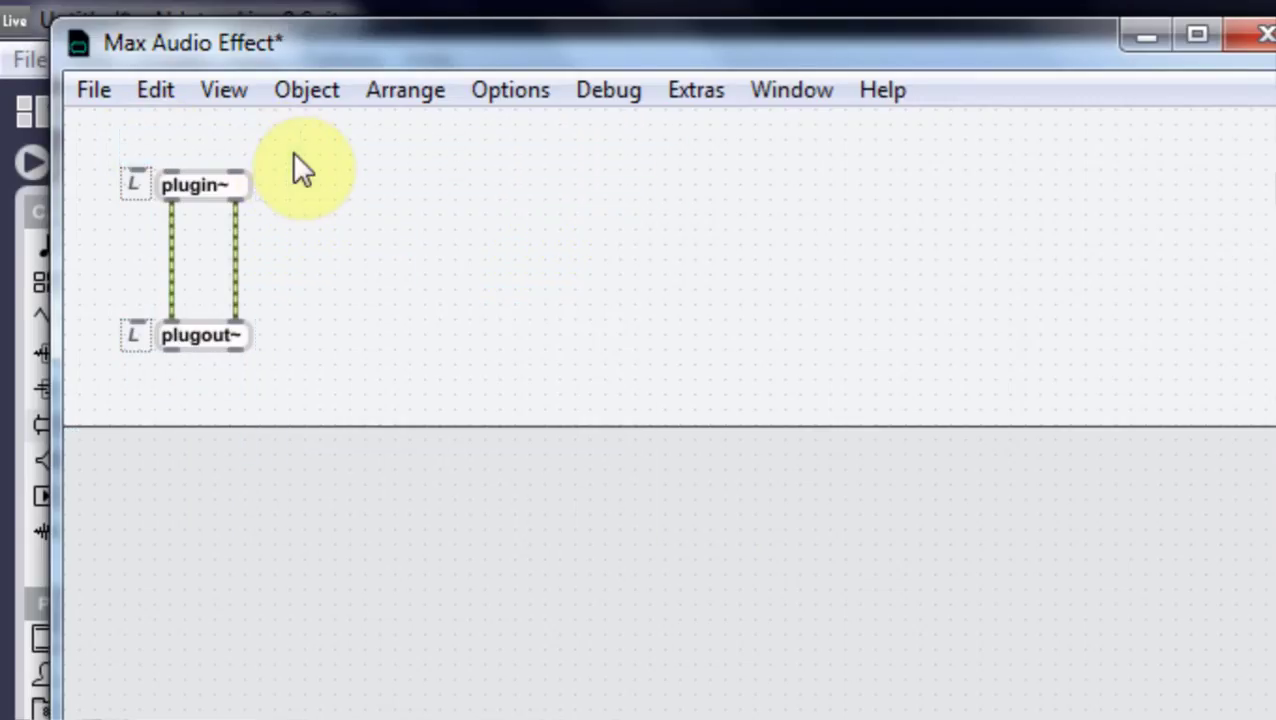
drag(85, 150, 152, 387)
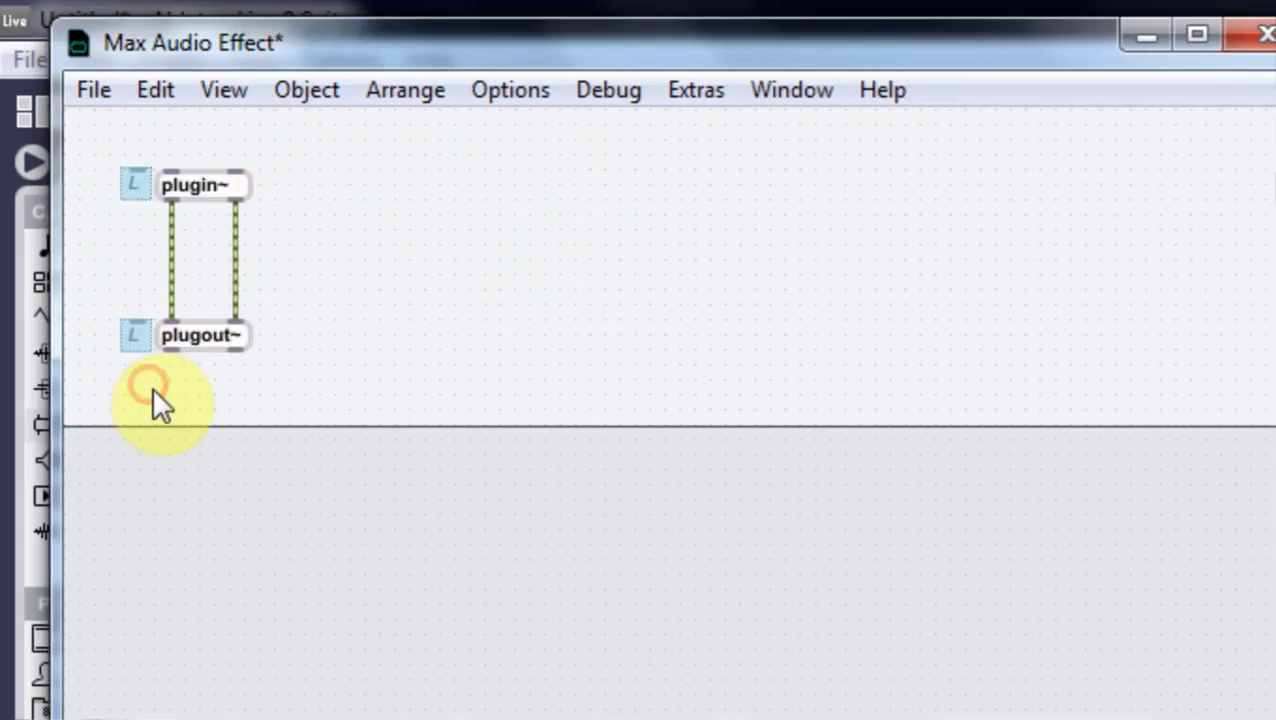
key(Delete)
drag(195, 336, 195, 709)
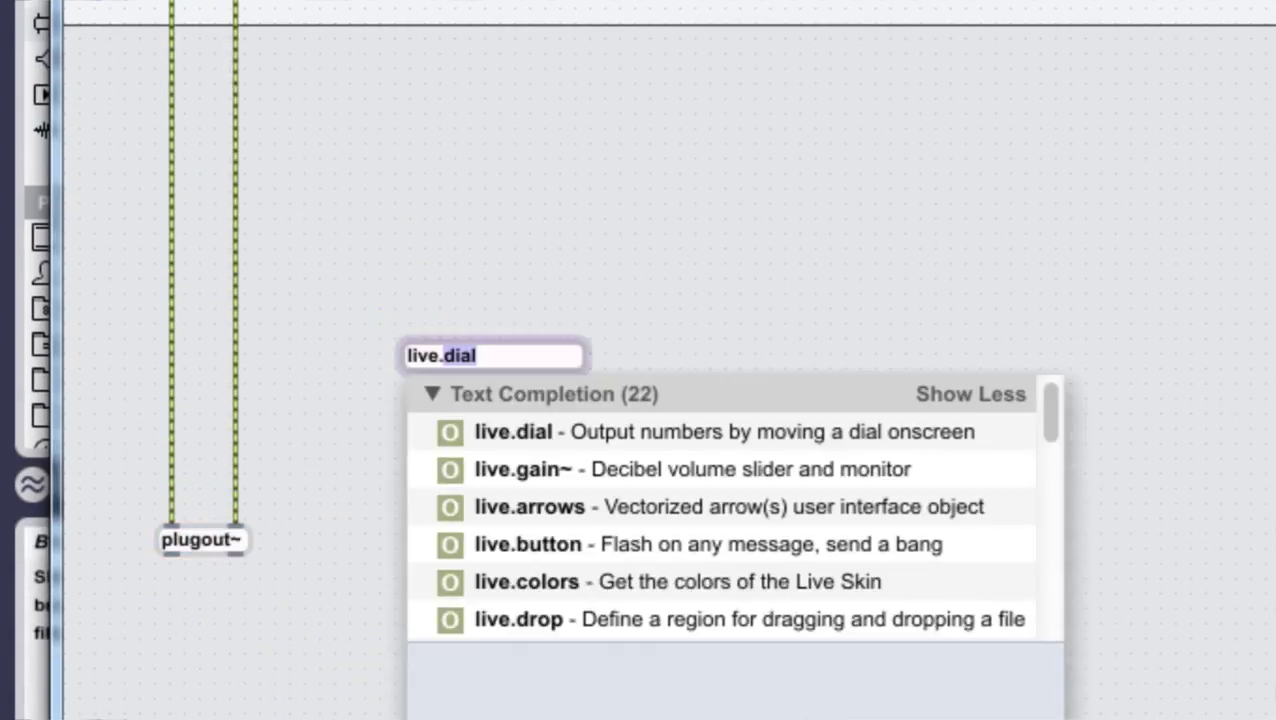
Add a live.gain~ slider with its Orientation set to Horizontal
click(526, 466)
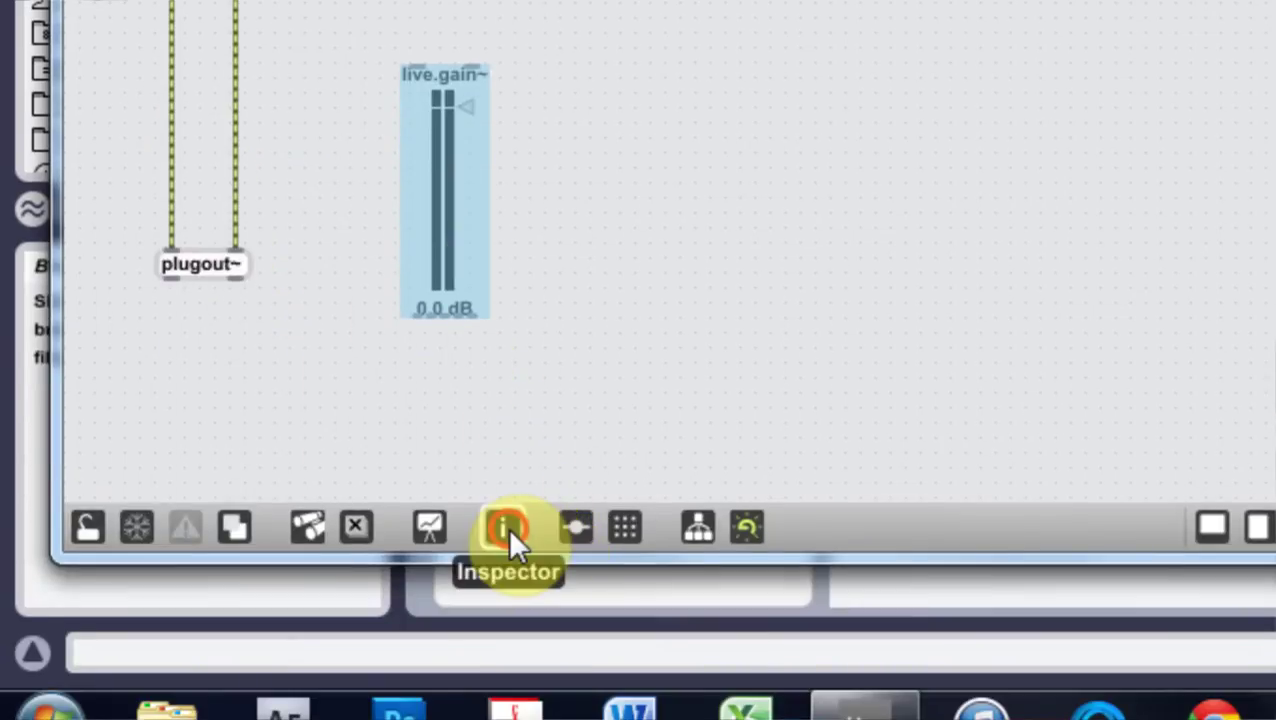
click(504, 524)
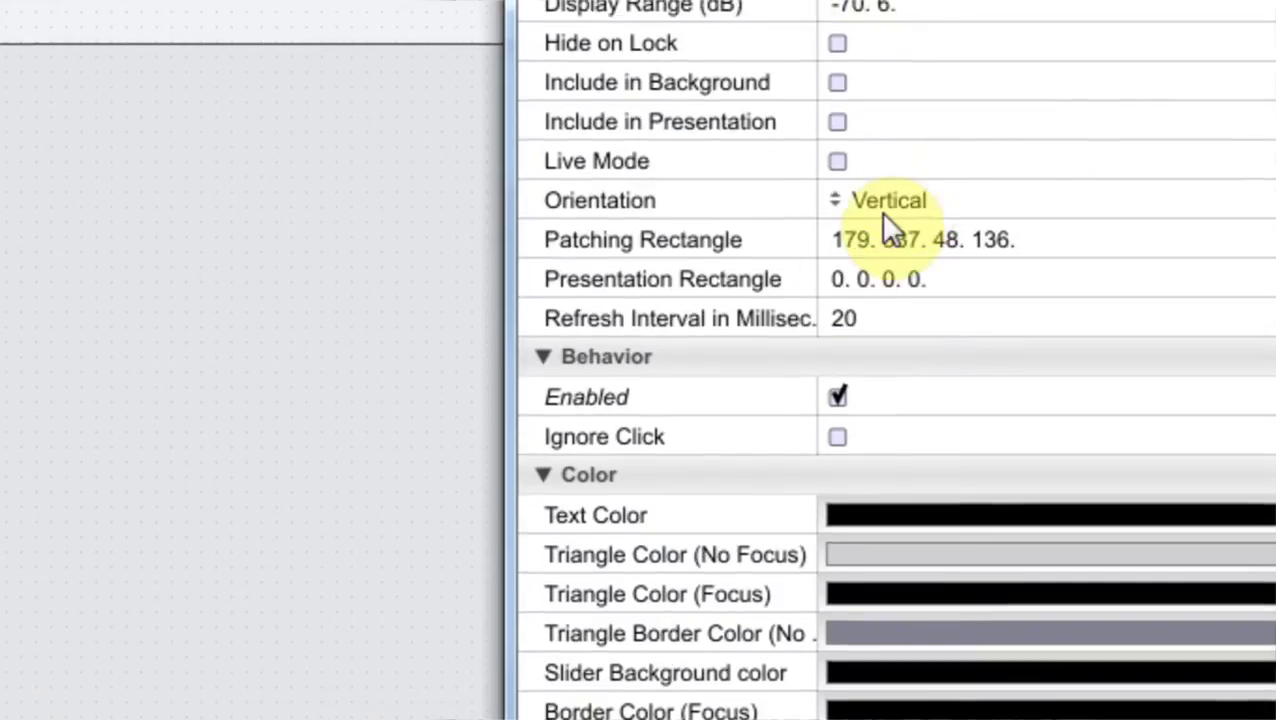
click(884, 214)
click(883, 242)
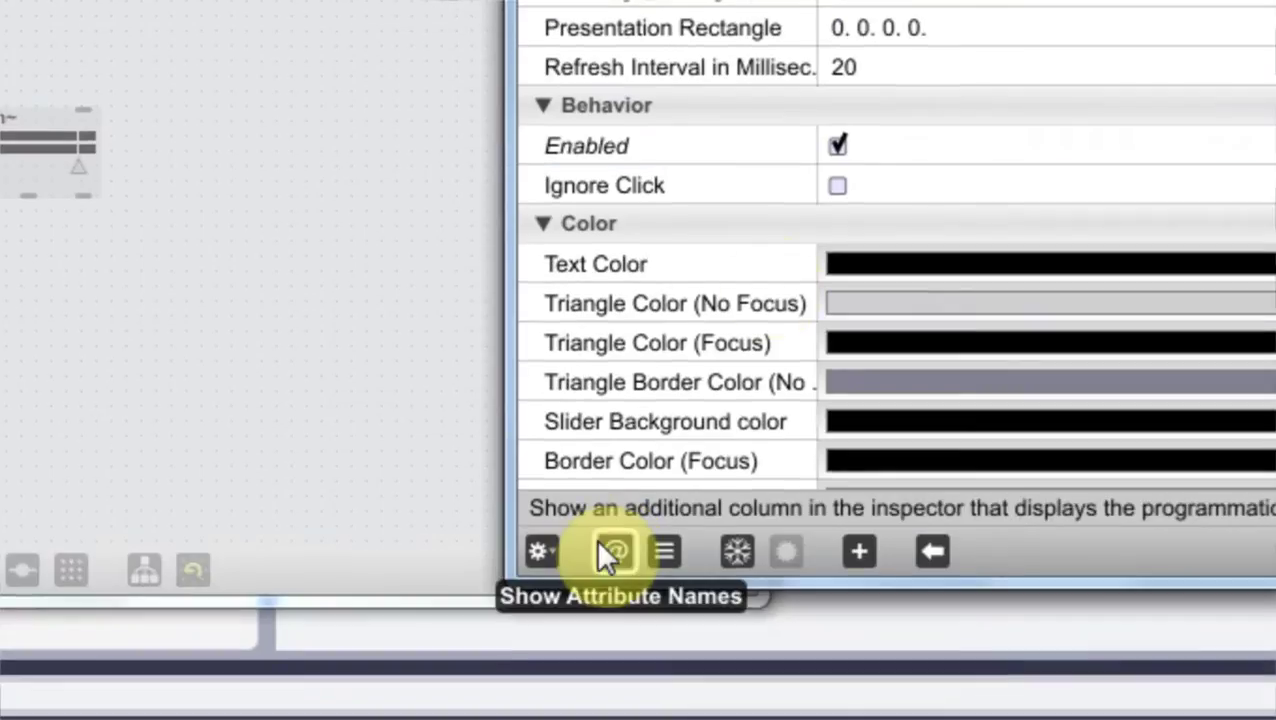
click(930, 96)
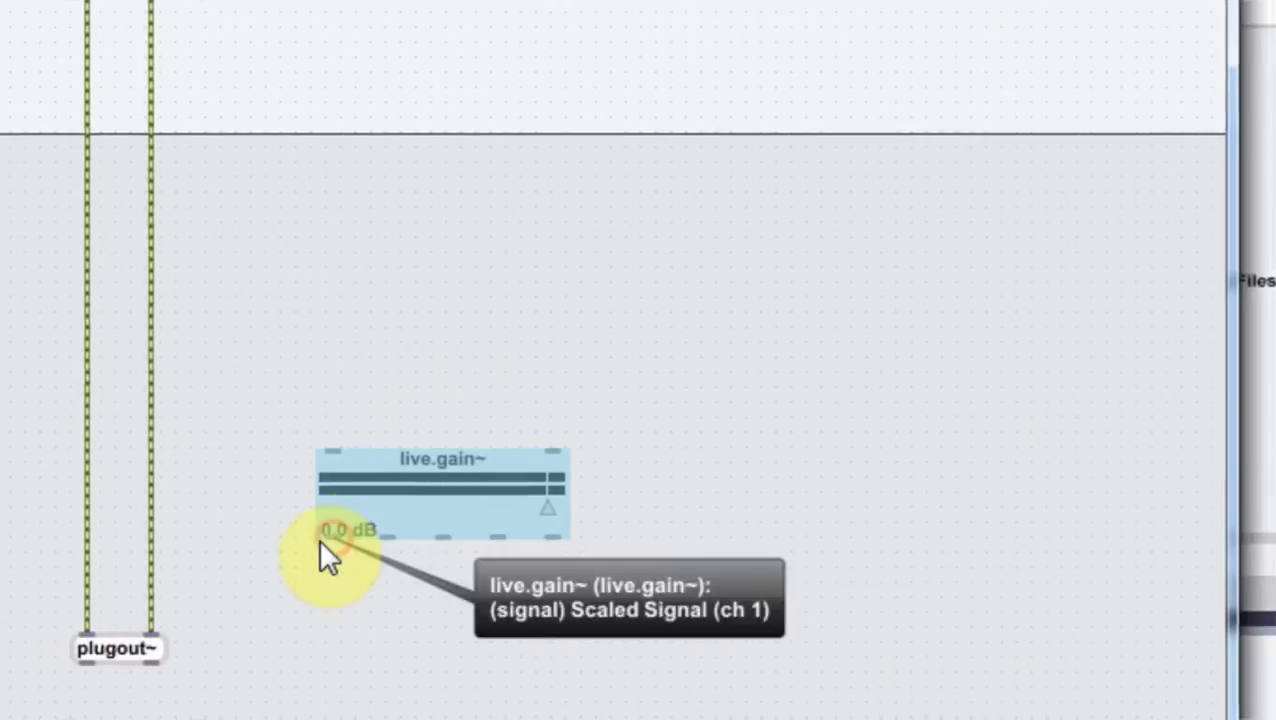
click(399, 272)
Create two *~ objects and wire the left *~ into live.gain~ and live.gain~ into plugout~
key(n)
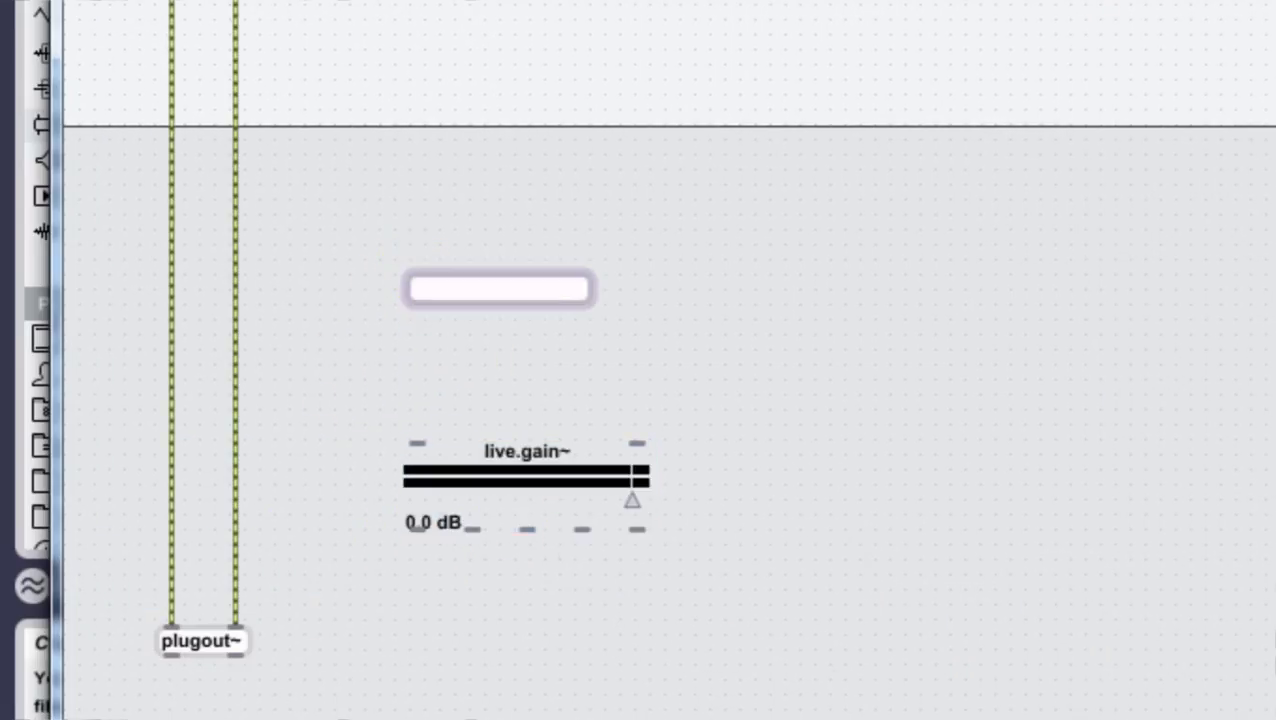
text(*)
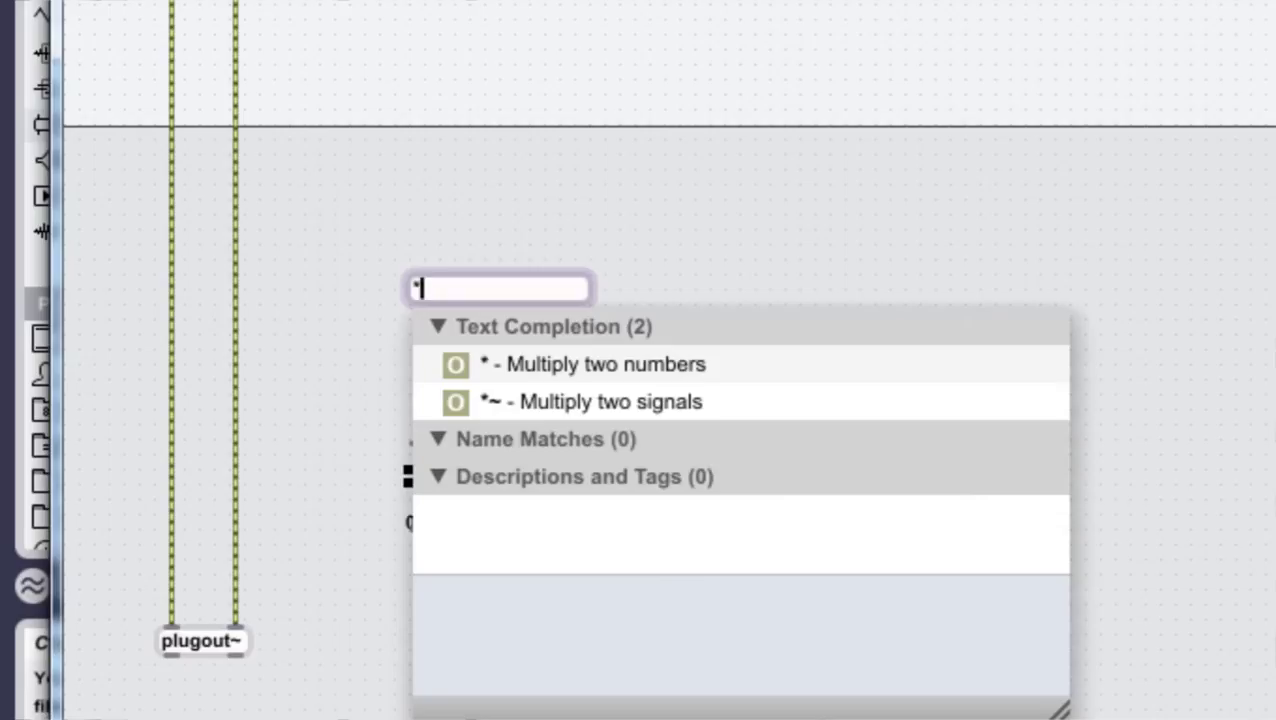
double_click(605, 401)
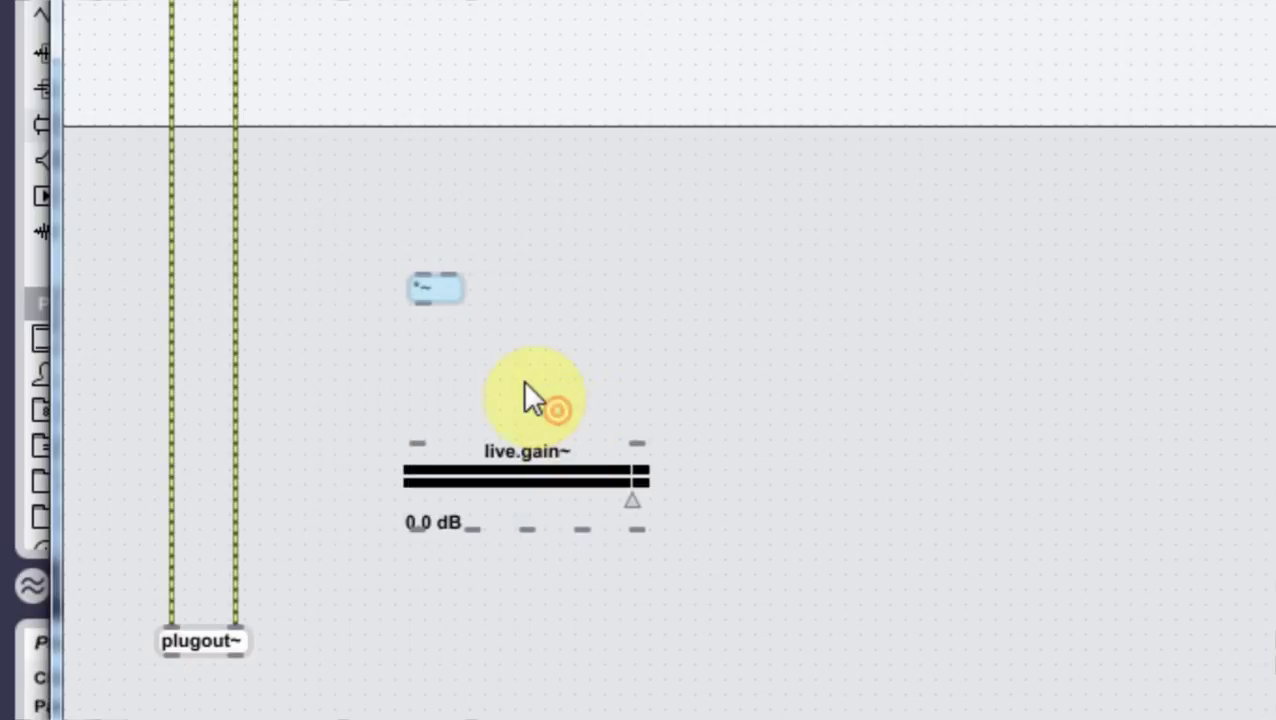
alt+drag(454, 284, 637, 442)
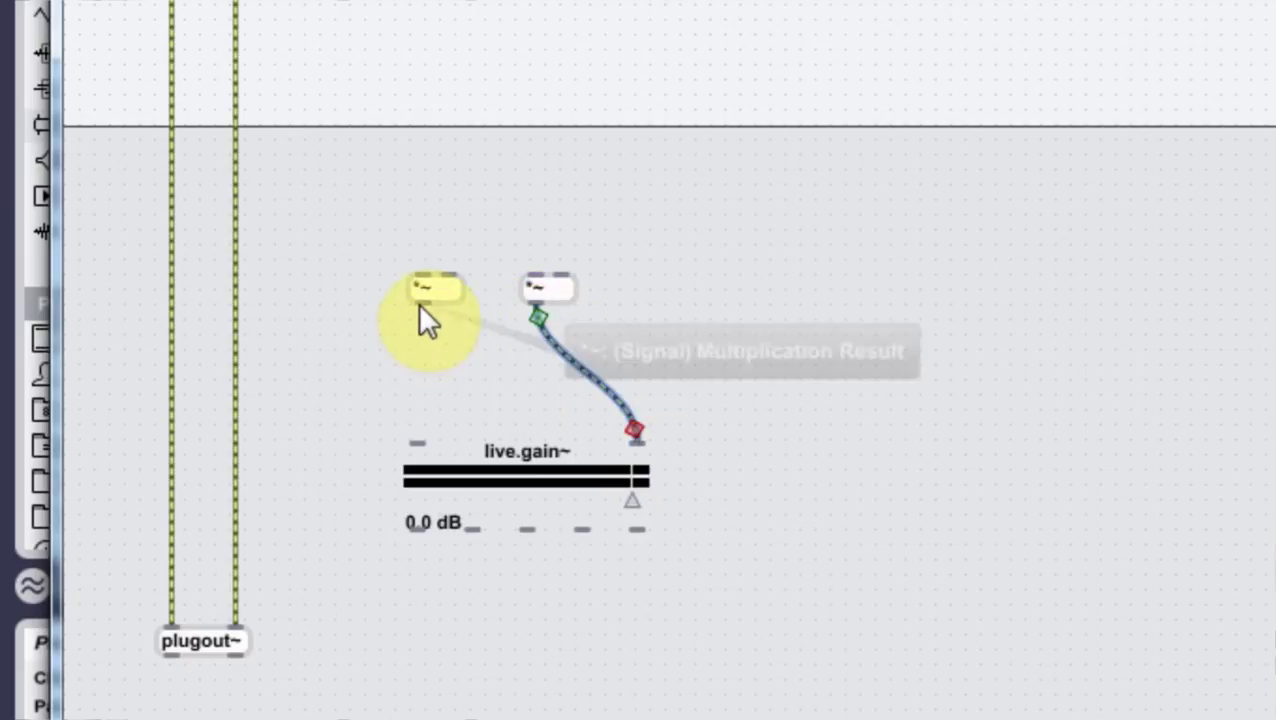
drag(419, 306, 415, 467)
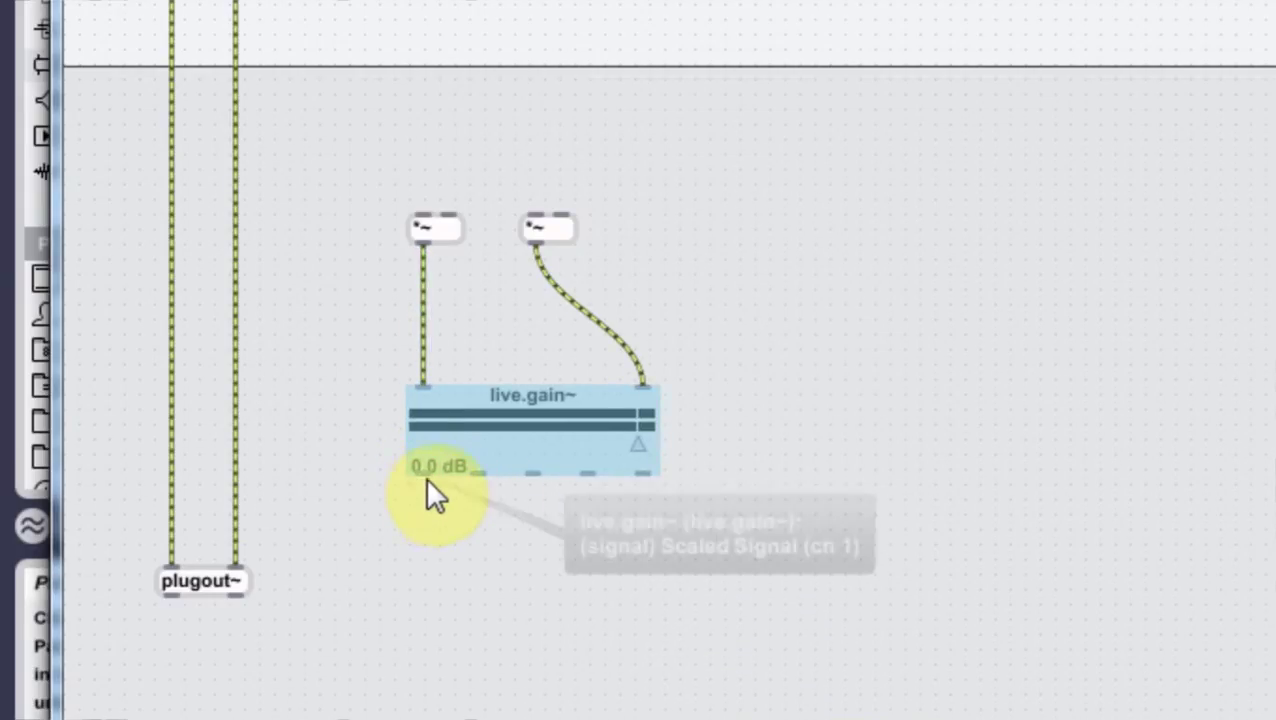
drag(416, 473, 175, 565)
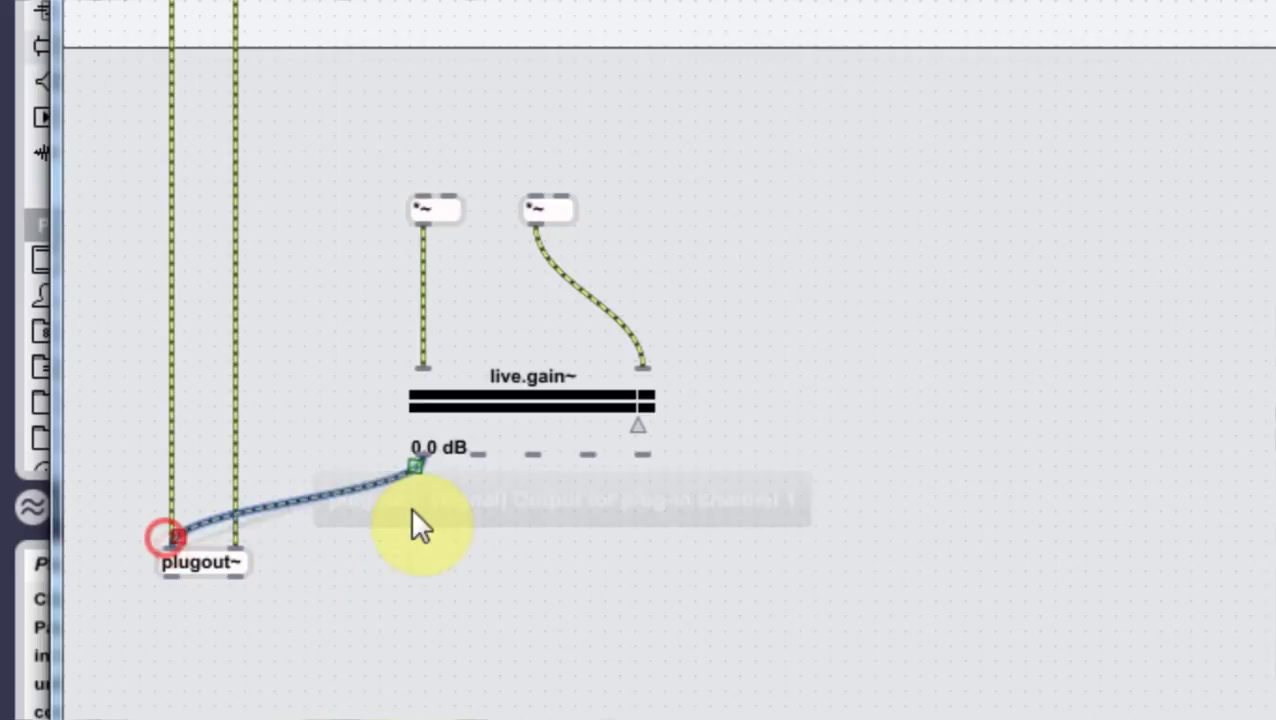
Reroute the plugin~ cords into the left and right *~ objects
click(476, 449)
drag(476, 449, 553, 170)
click(236, 323)
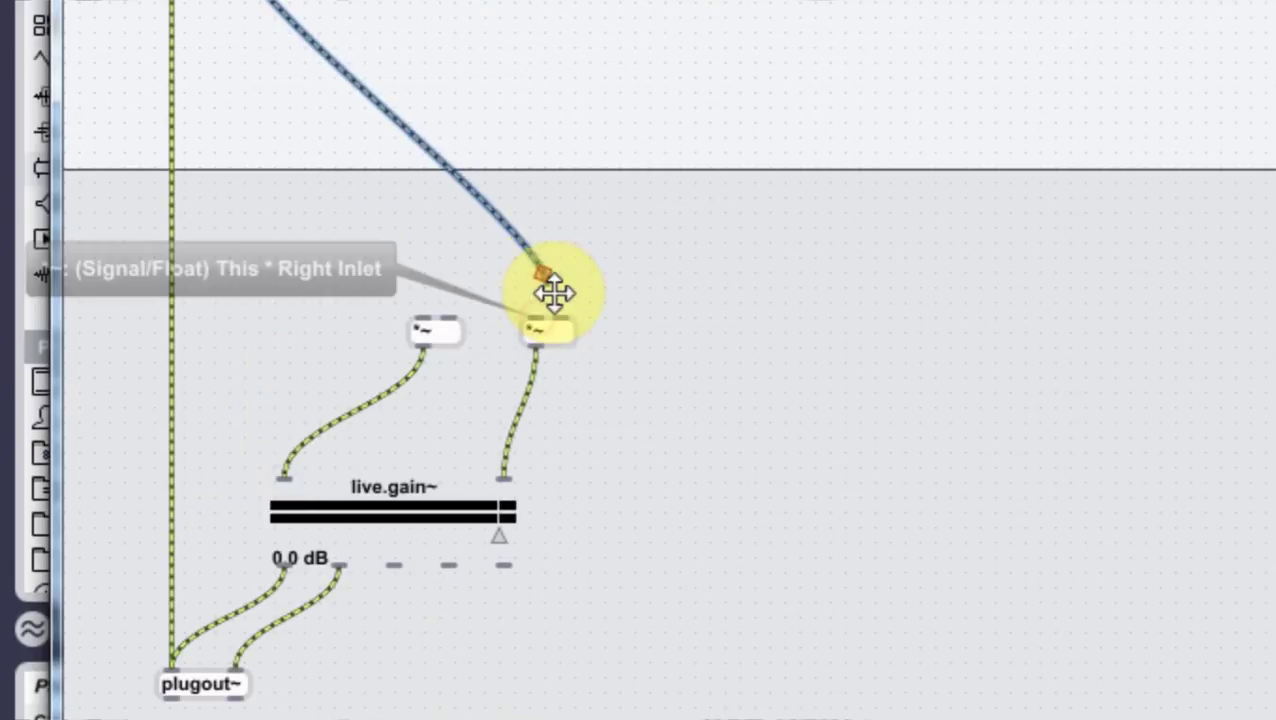
drag(553, 292, 533, 303)
click(170, 452)
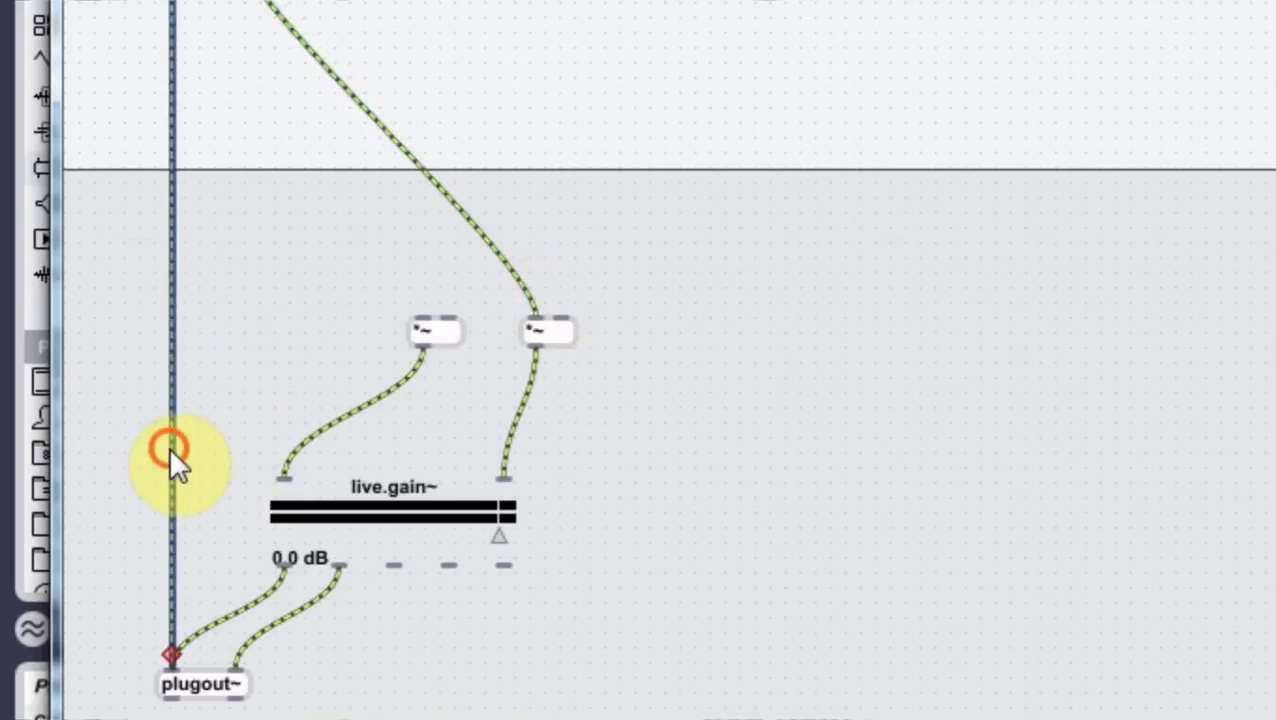
click(166, 647)
click(168, 619)
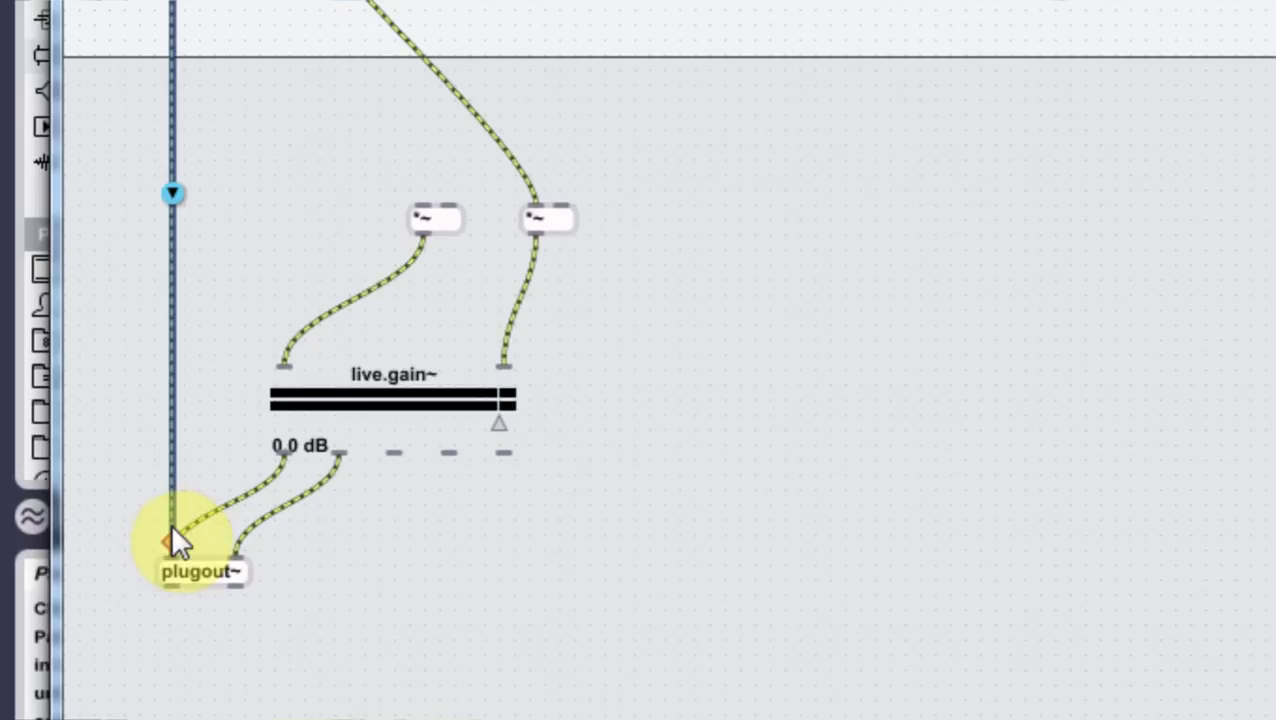
drag(171, 528, 418, 203)
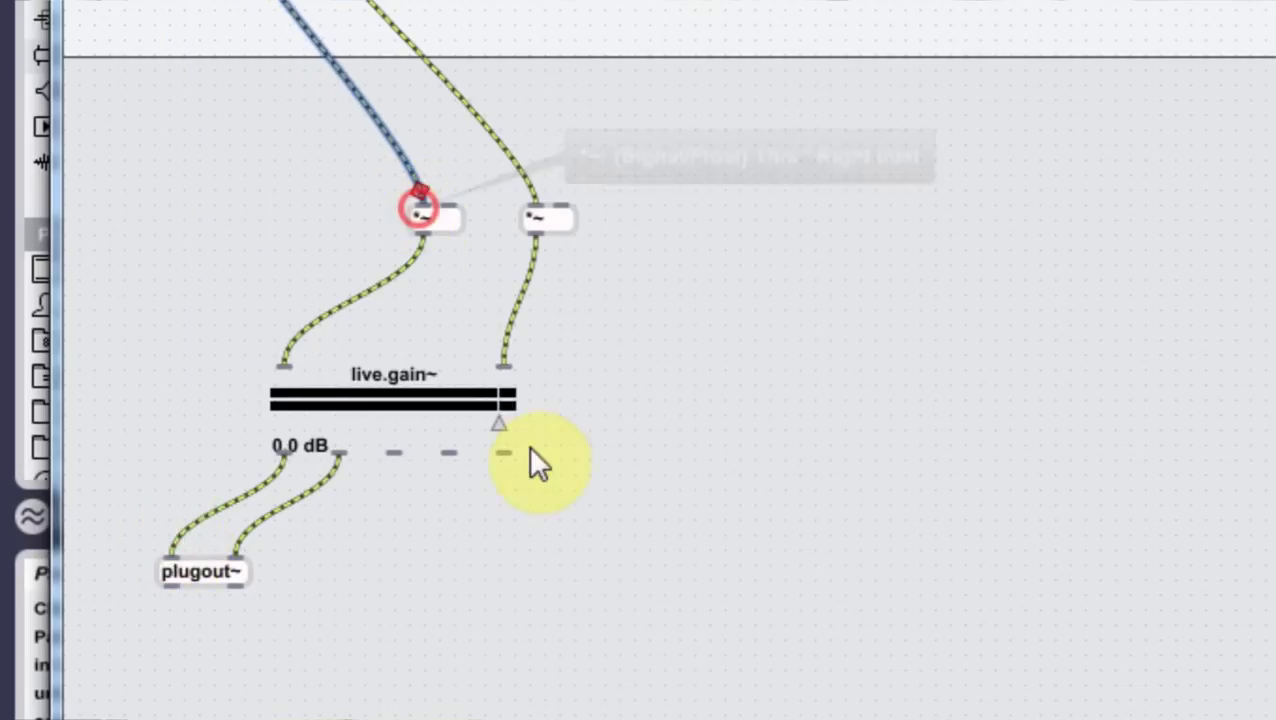
Arrange both *~ objects in a column above live.gain~ on the left
drag(607, 501, 236, 385)
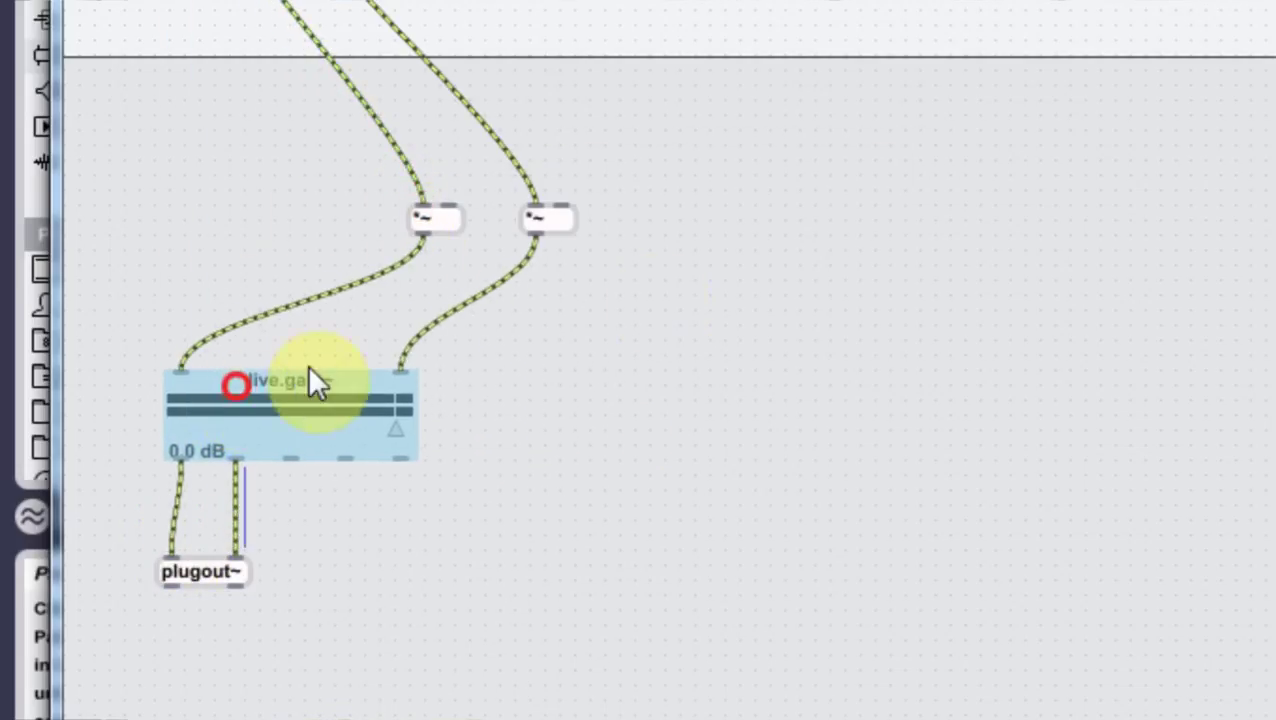
drag(664, 283, 438, 178)
drag(440, 218, 186, 213)
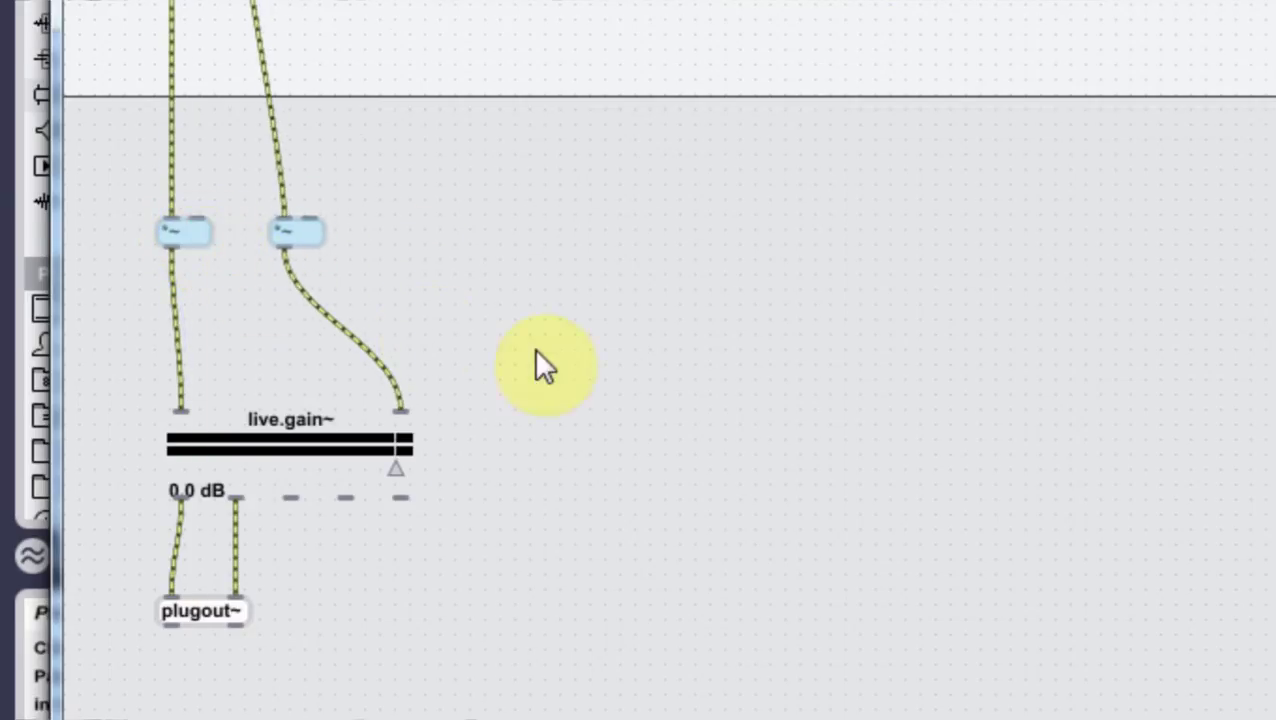
click(487, 424)
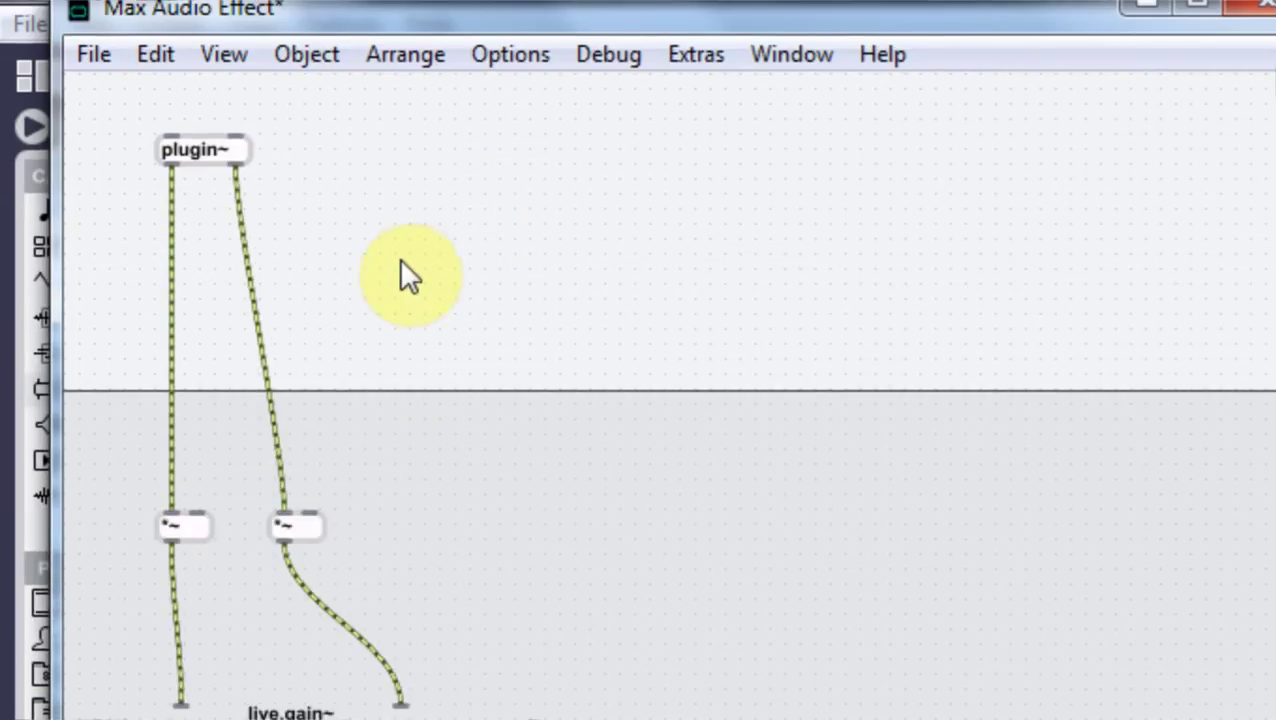
Add a live.dial and include it in the presentation view
drag(312, 520, 262, 521)
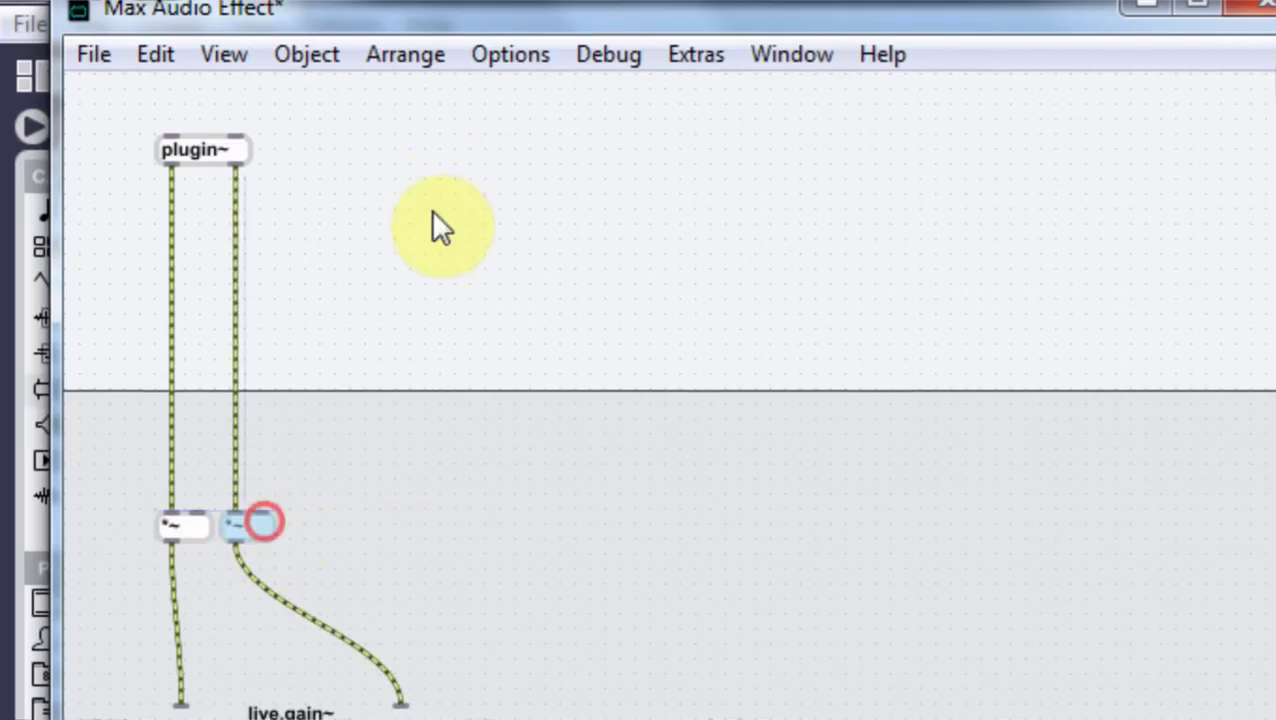
click(443, 171)
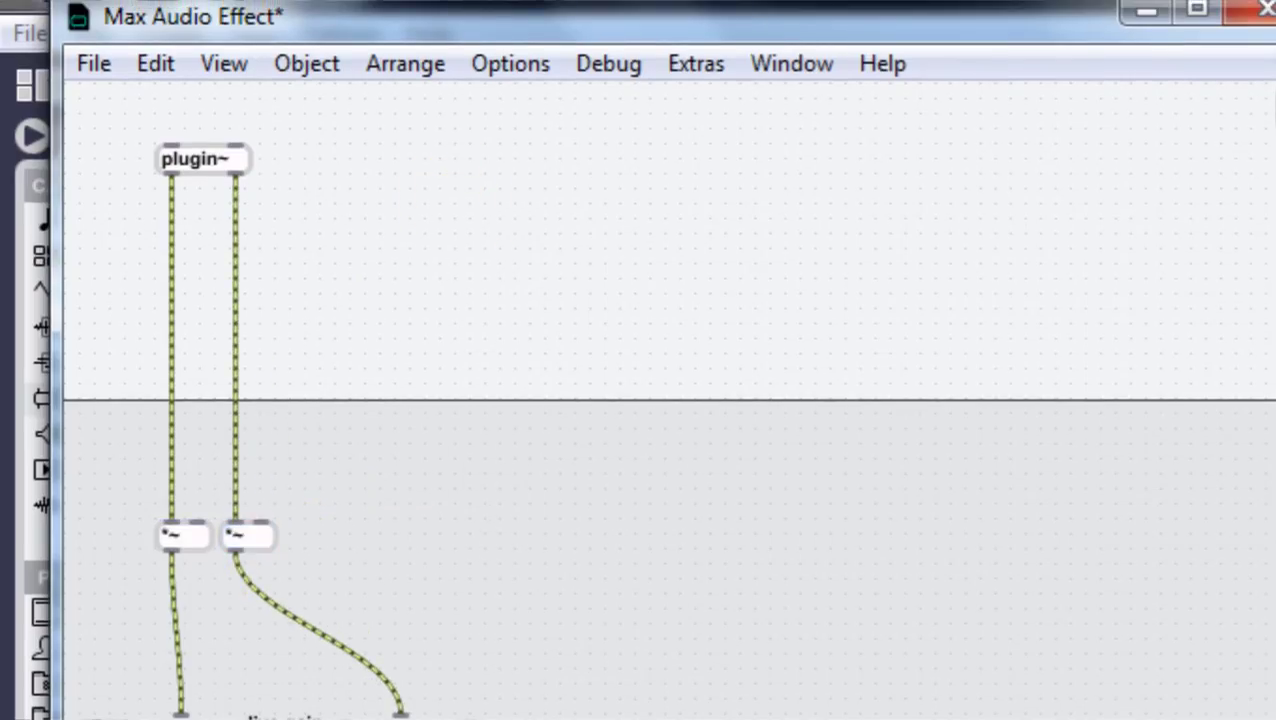
text(nlive.gain~)
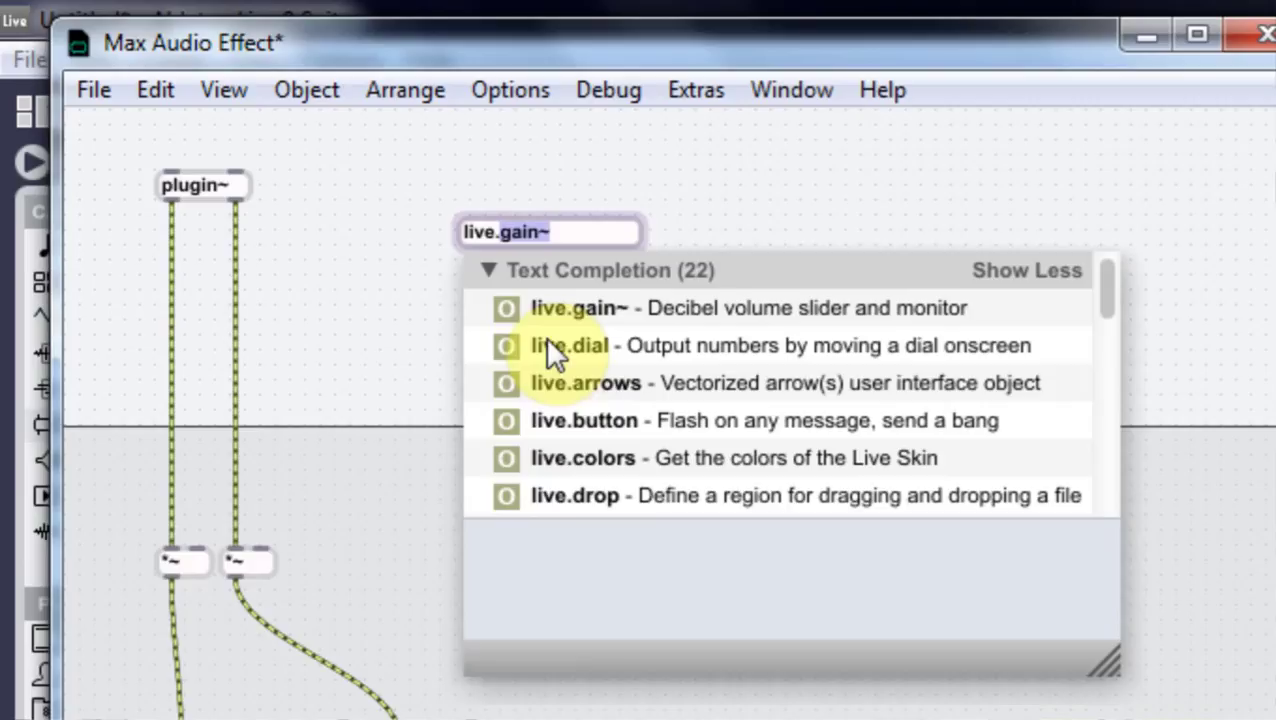
click(550, 329)
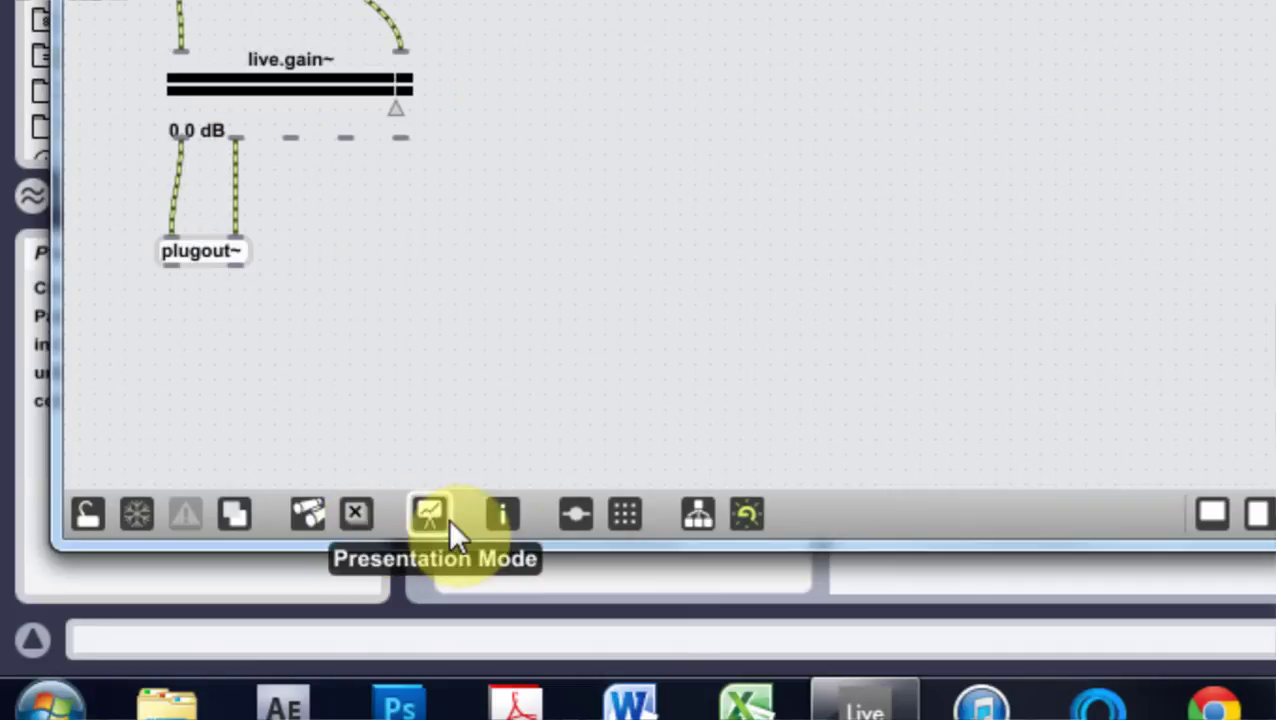
click(494, 524)
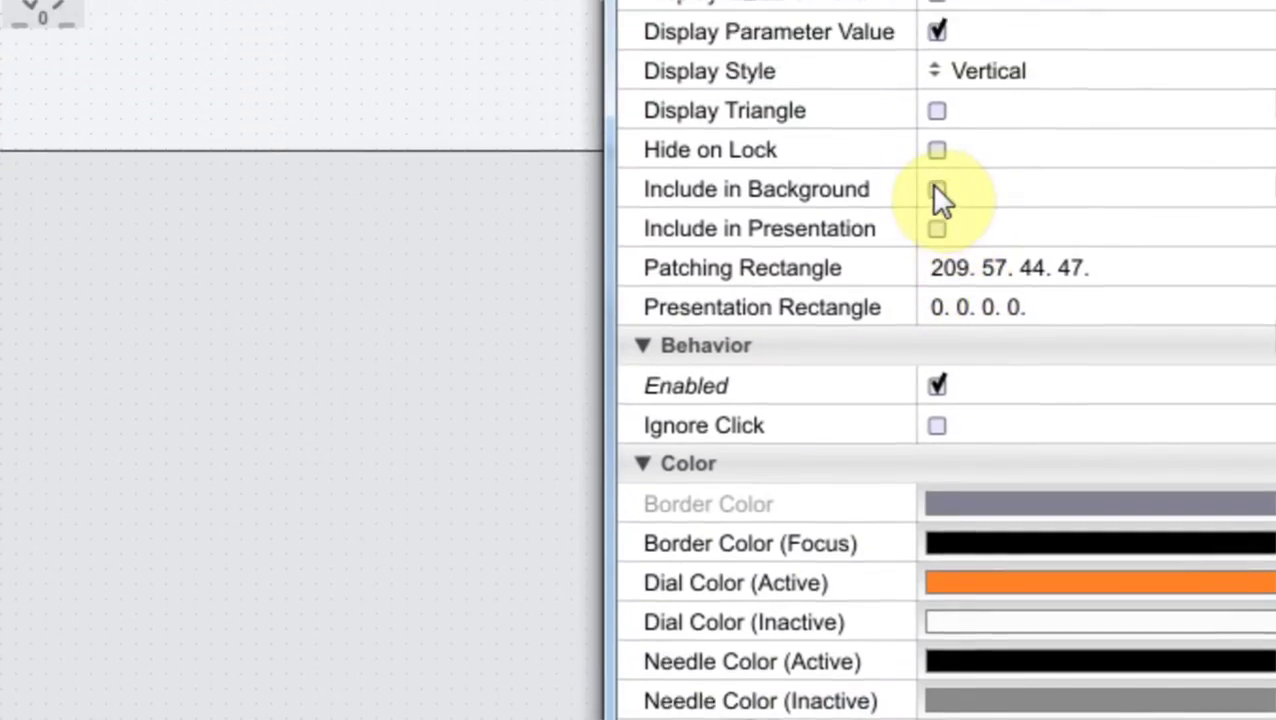
click(933, 89)
click(936, 228)
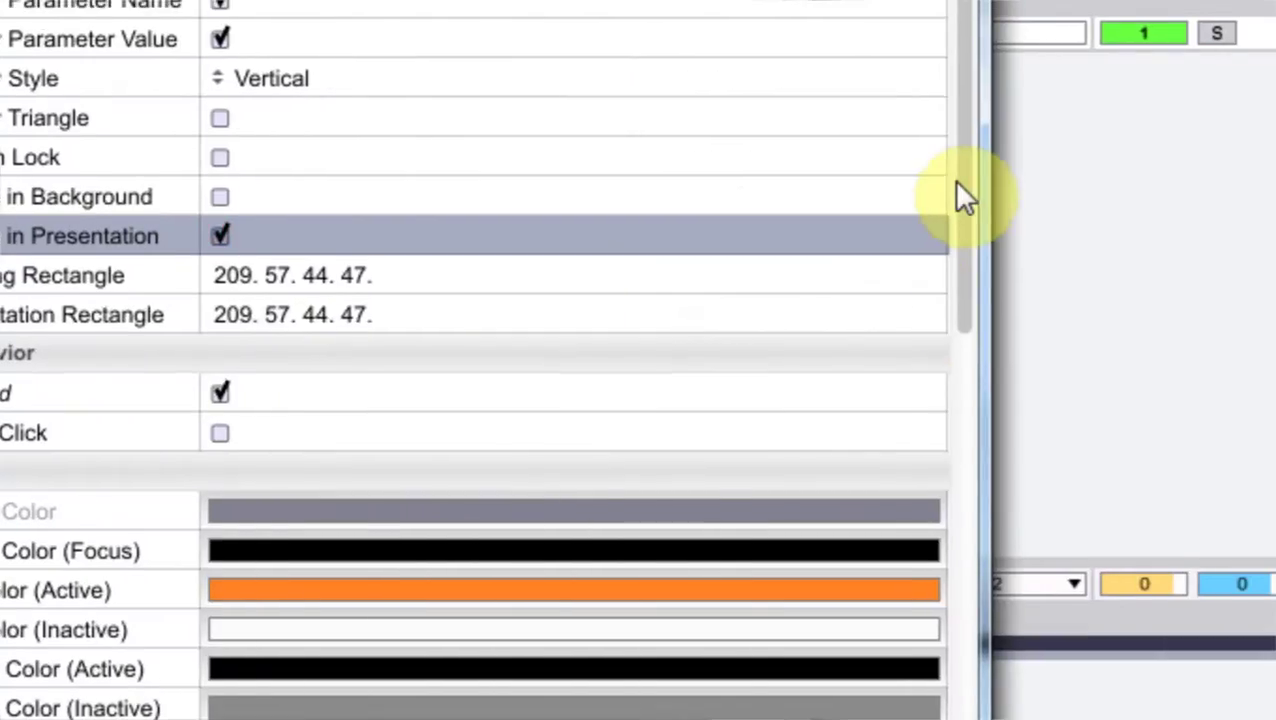
Name the dial Freq for scripting and short name, linking the parameter name to it
drag(956, 190, 953, 498)
click(488, 474)
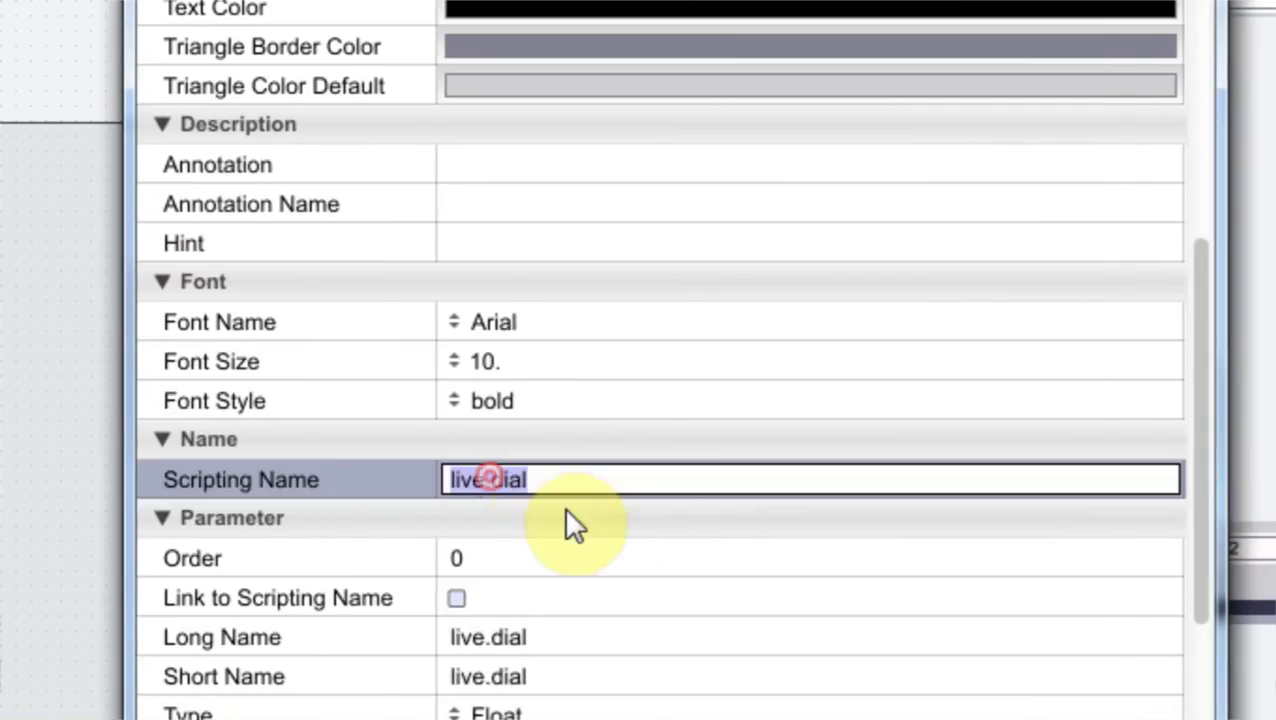
text(Freq)
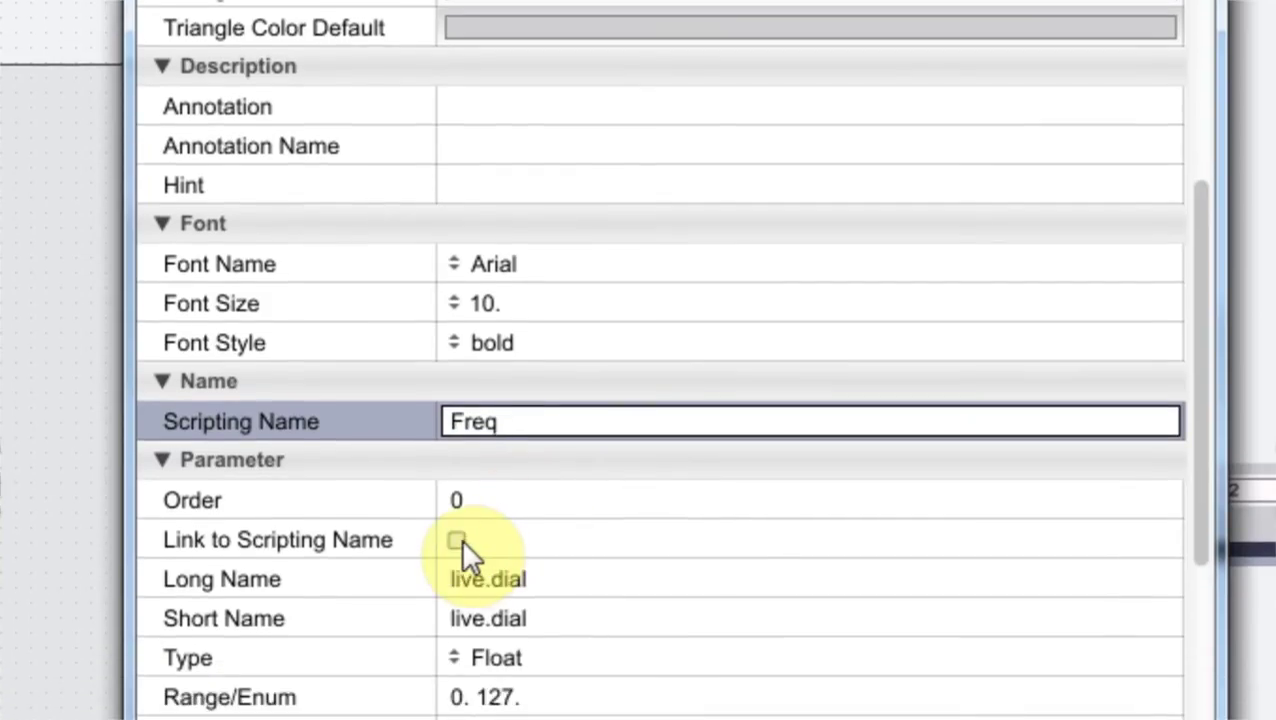
click(457, 540)
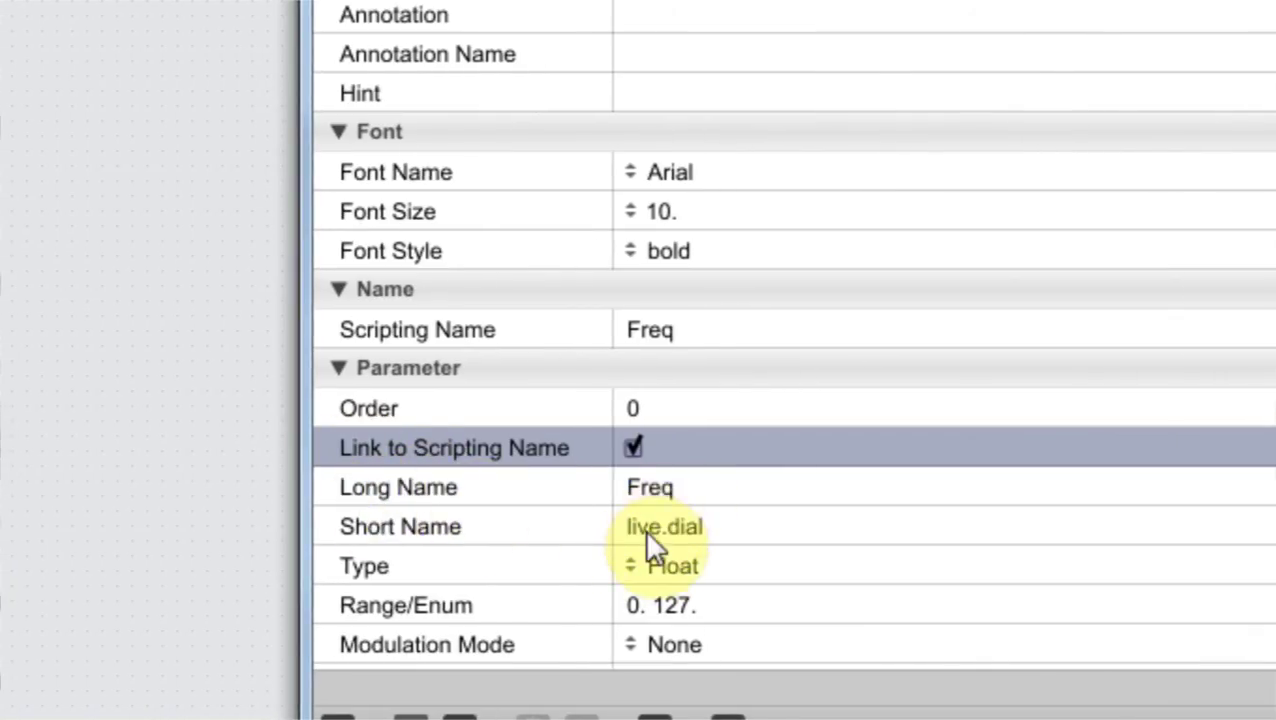
click(644, 528)
text(Freq)
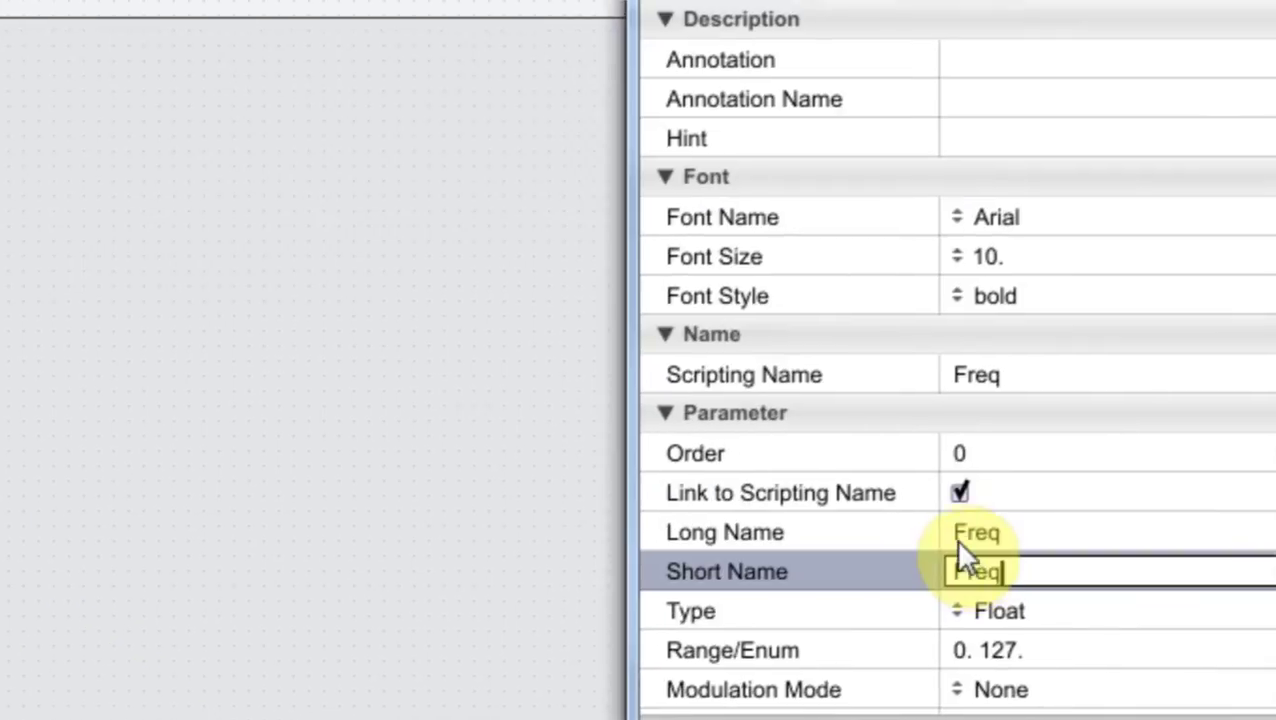
click(831, 481)
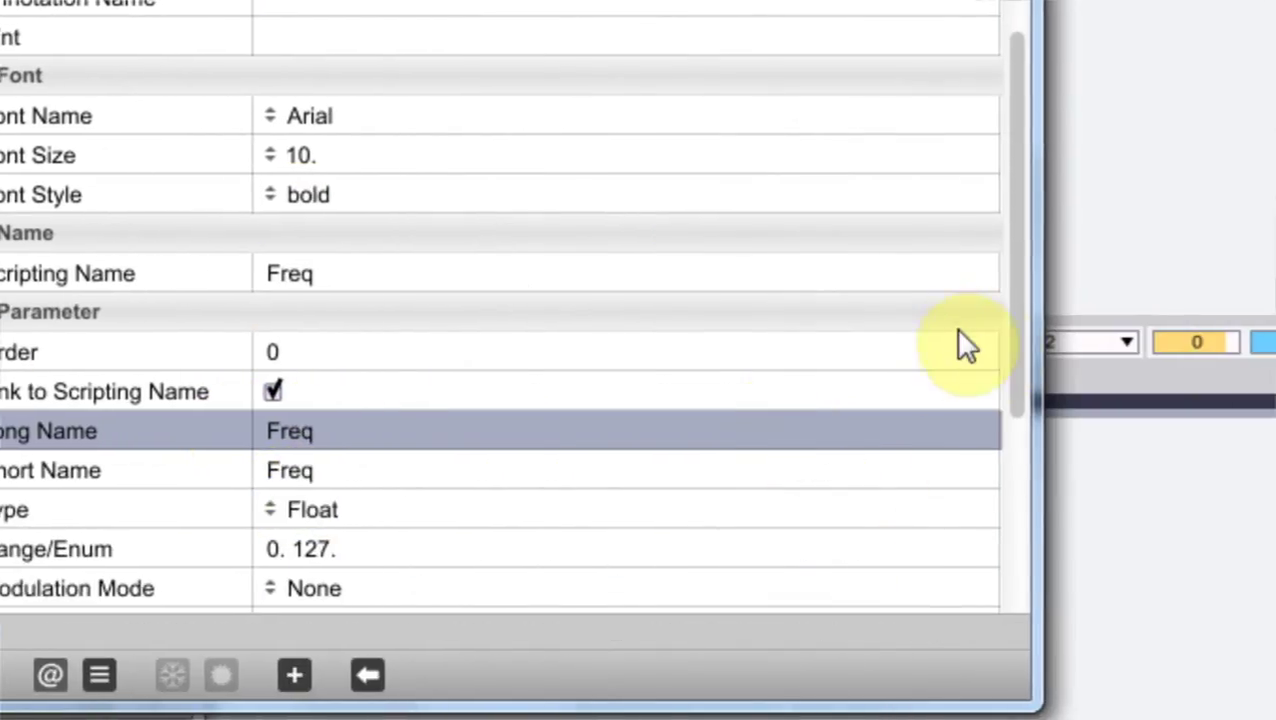
Give the Freq dial Hertz units, a 0–1000 range and an enabled initial value
drag(945, 320, 948, 447)
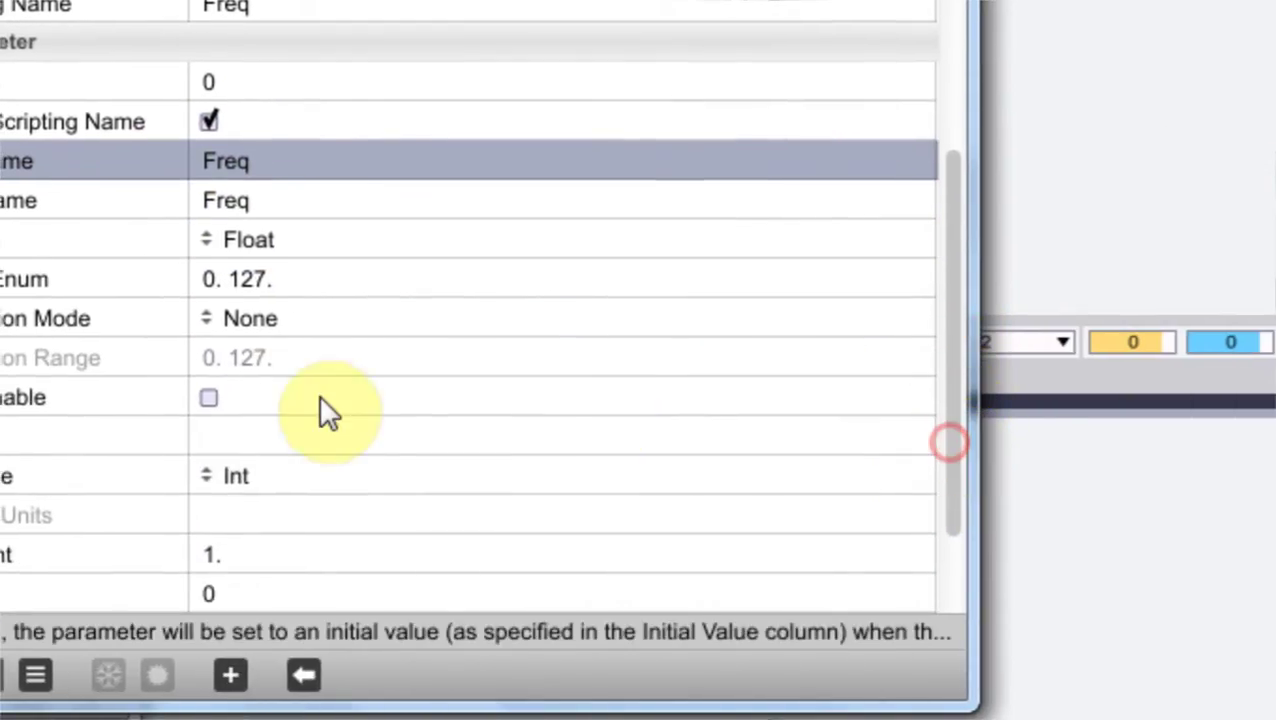
click(507, 471)
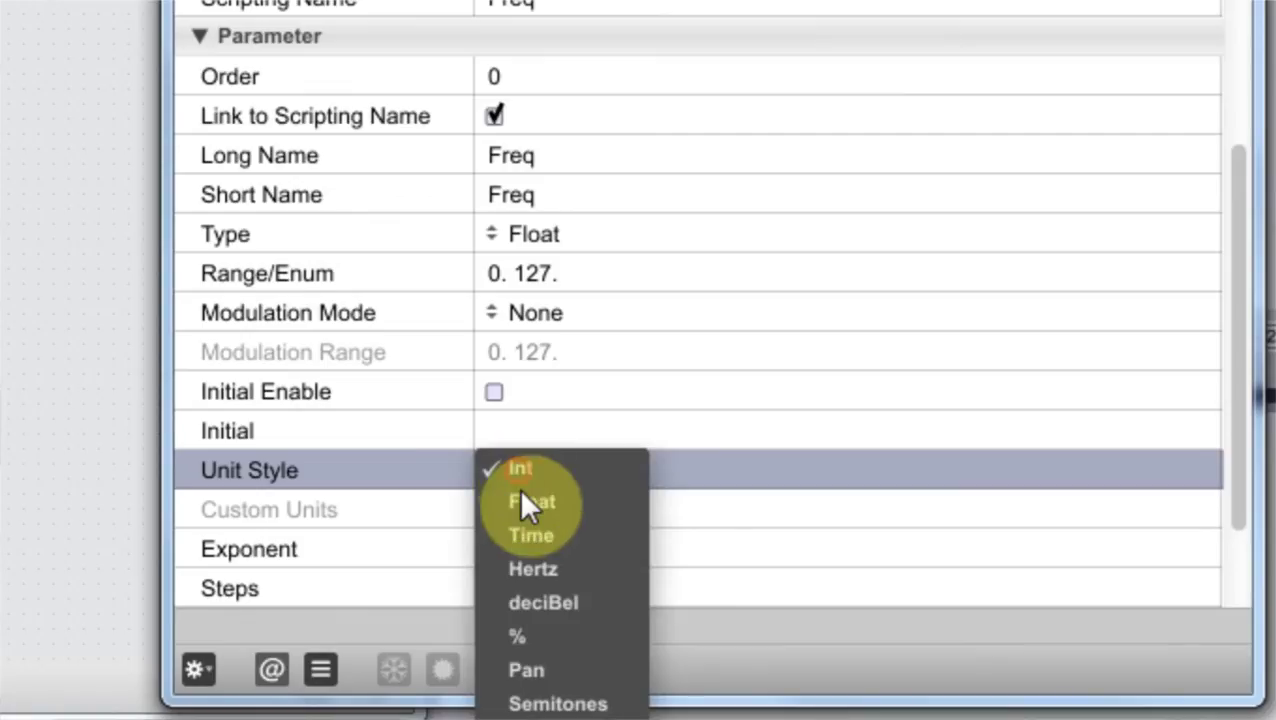
click(535, 572)
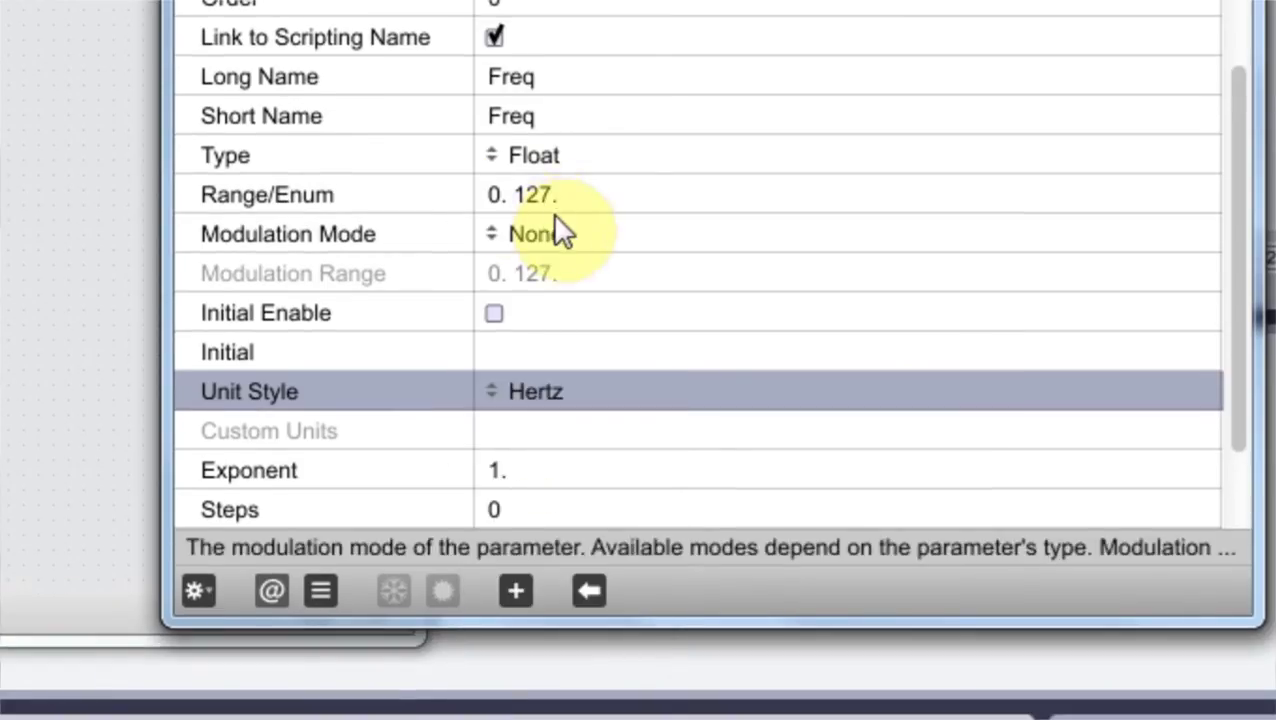
click(528, 194)
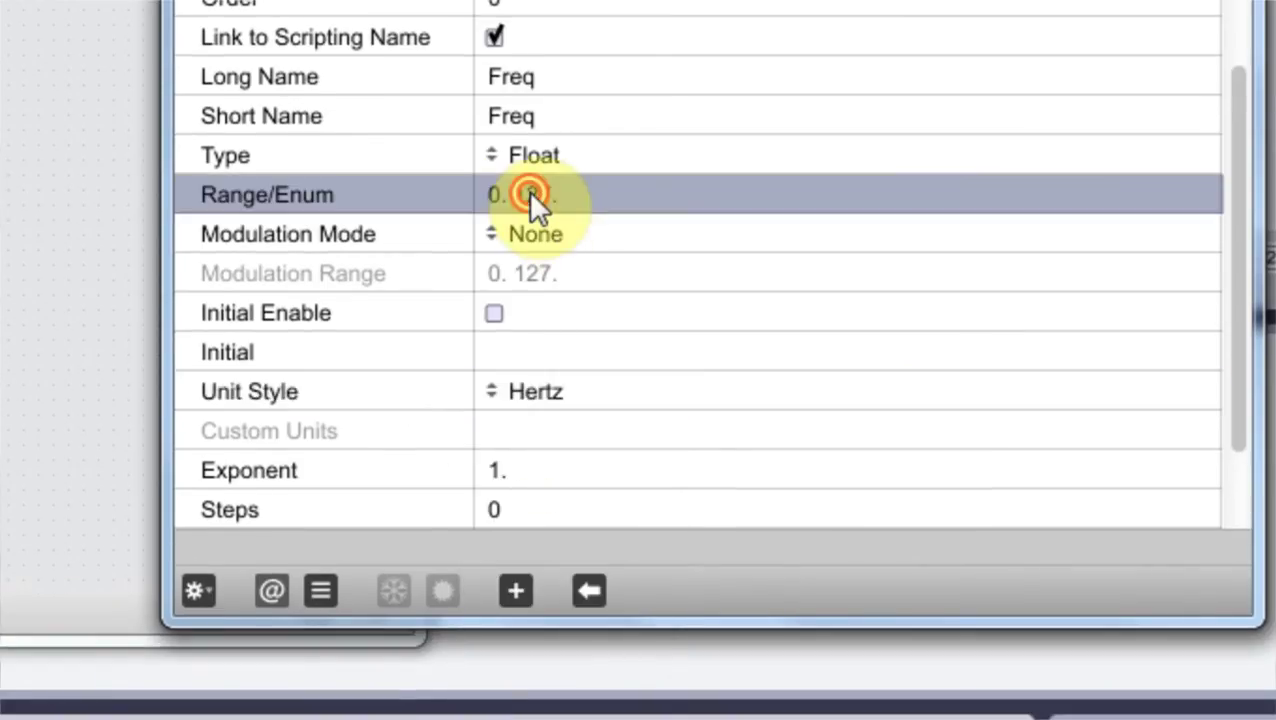
click(530, 194)
double_click(535, 194)
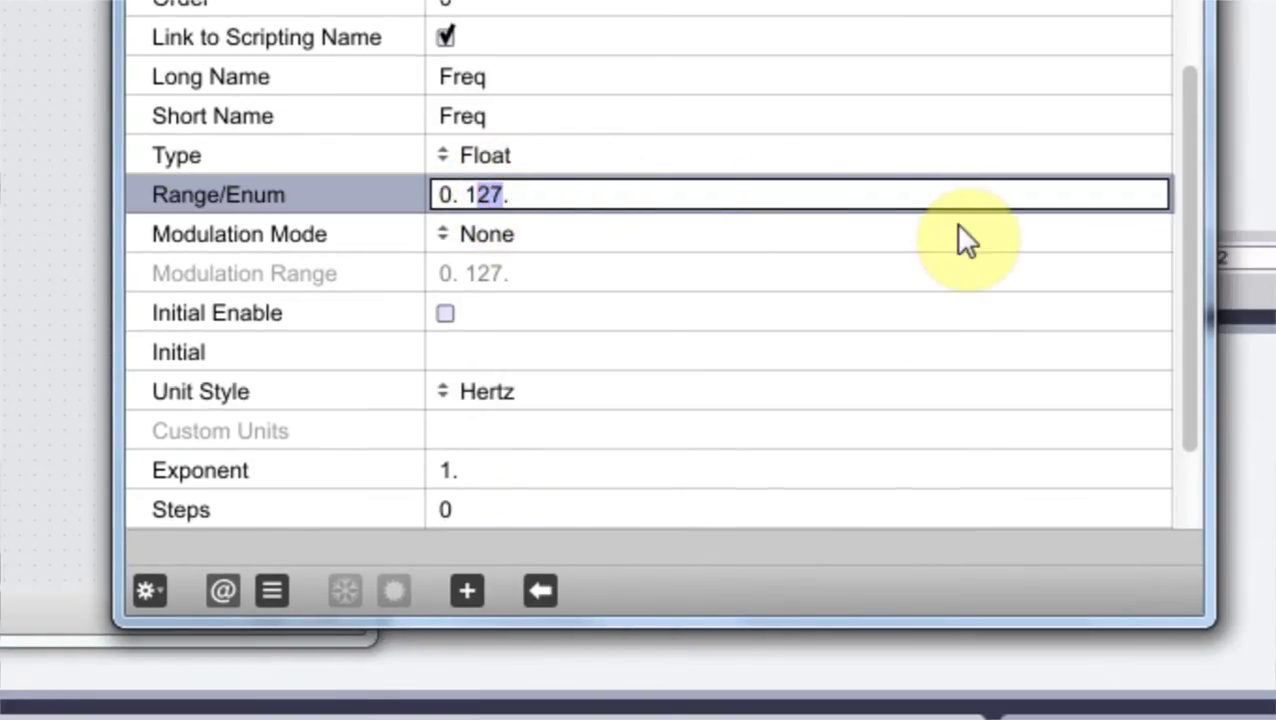
text(1000)
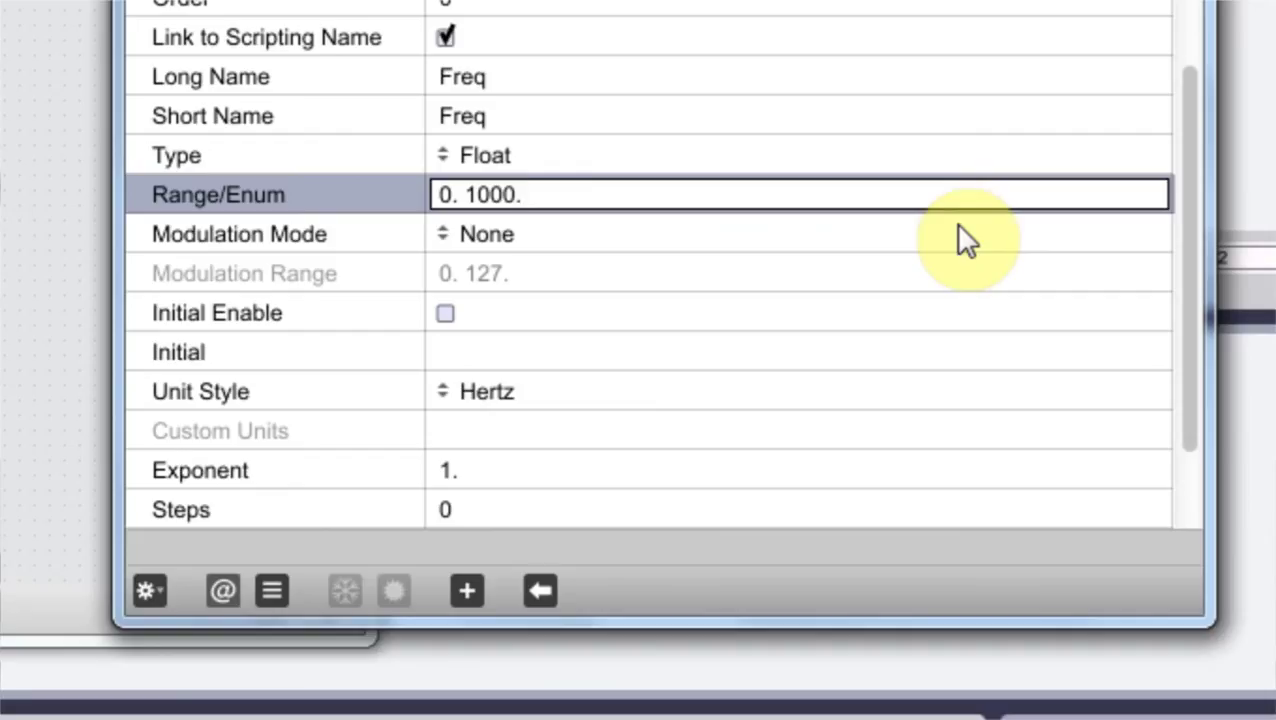
click(781, 255)
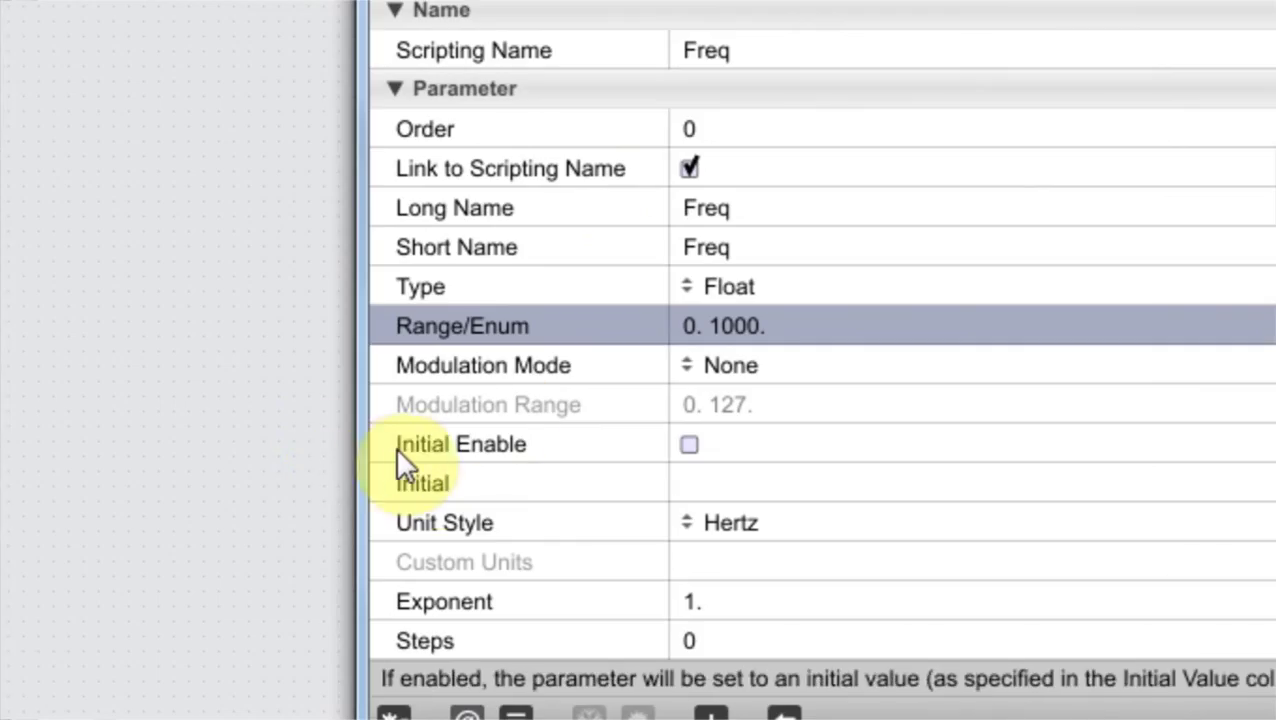
click(690, 445)
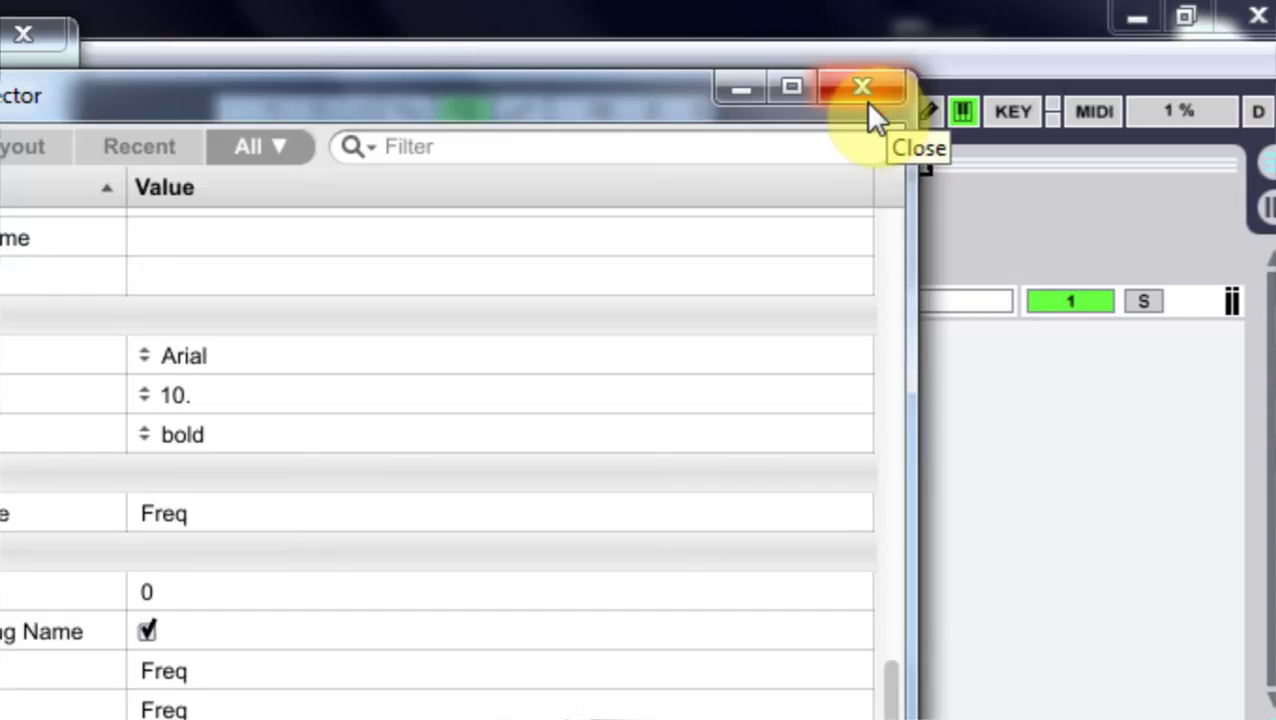
click(866, 99)
Add the live.gain~ slider to presentation and set its scripting name to Gain
click(344, 438)
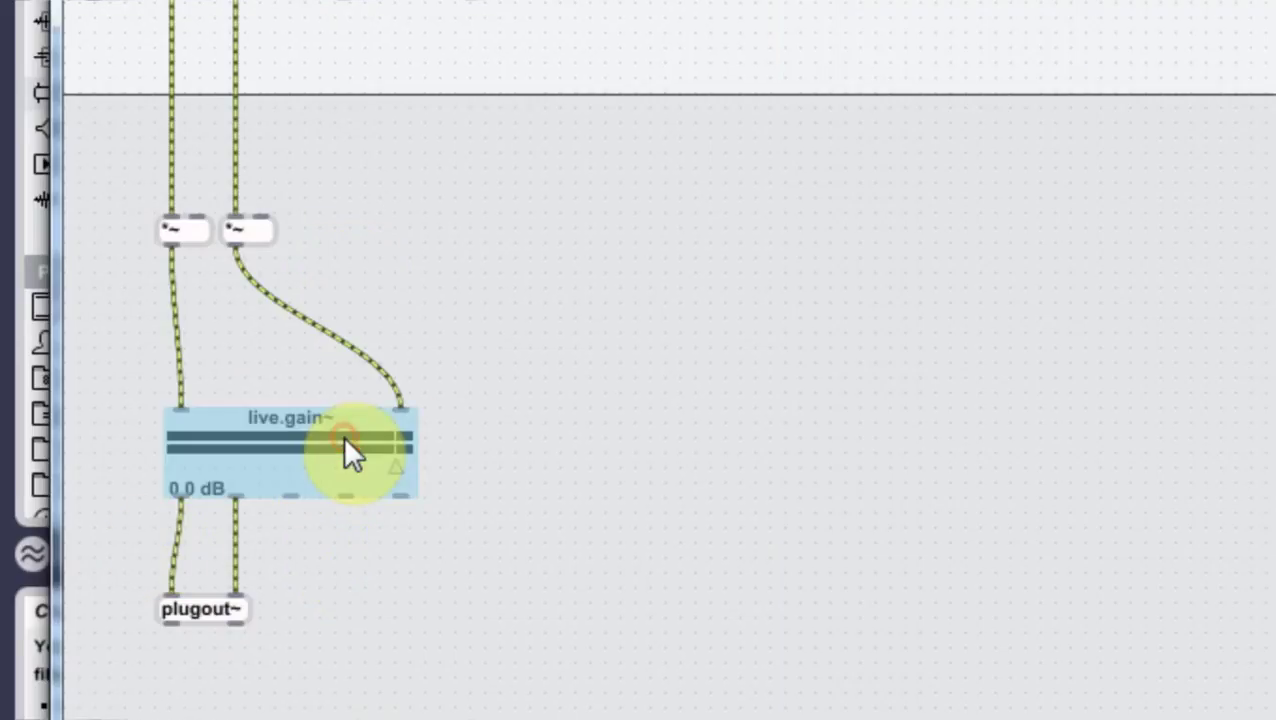
right_click(344, 438)
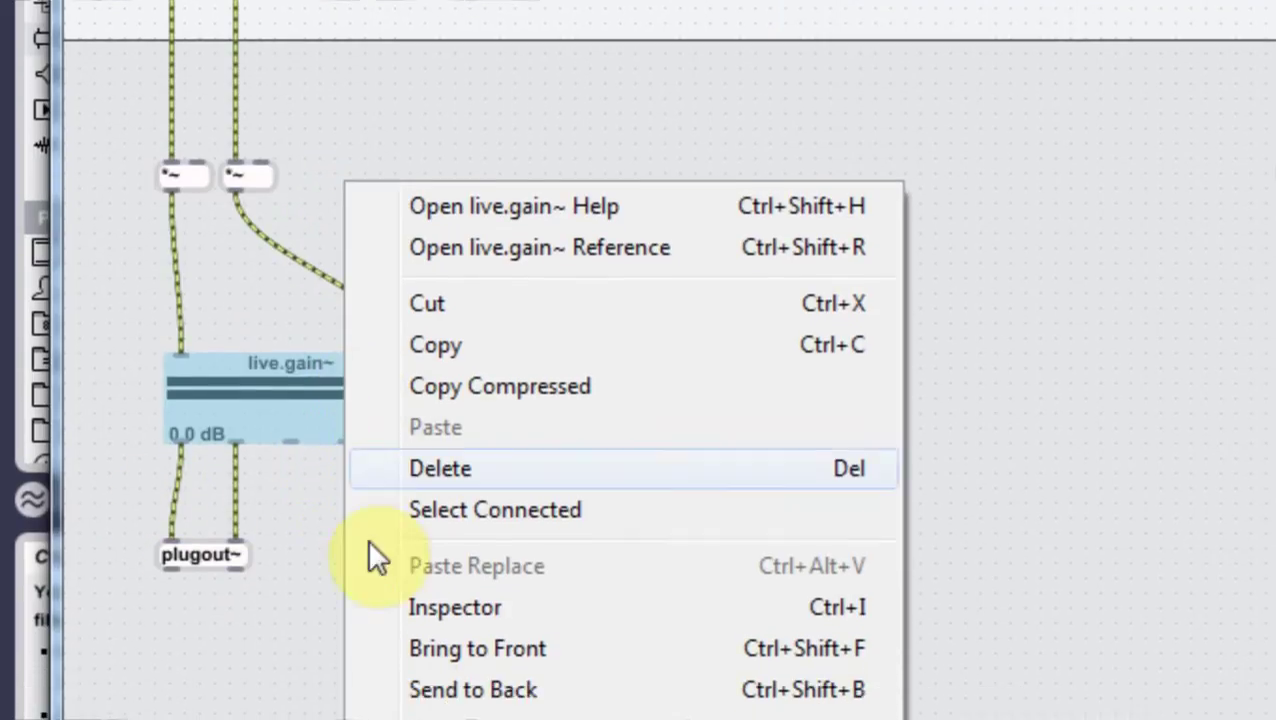
click(463, 549)
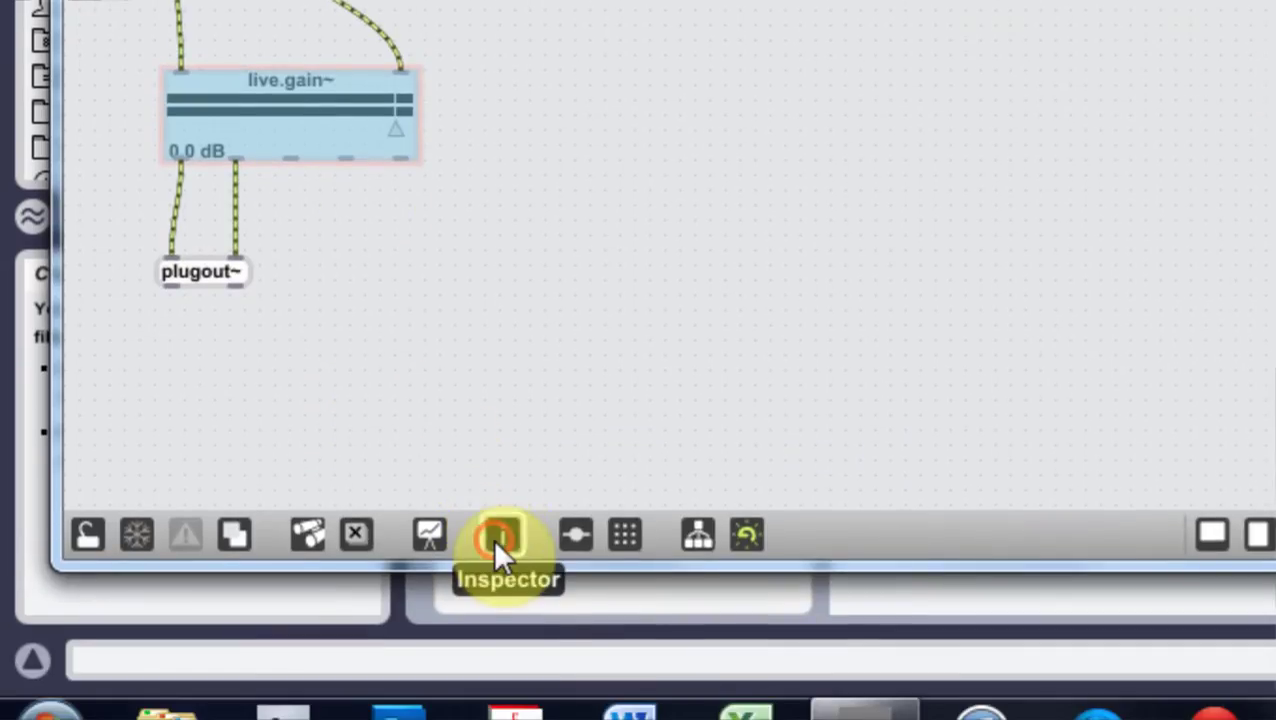
click(496, 536)
drag(874, 179, 919, 535)
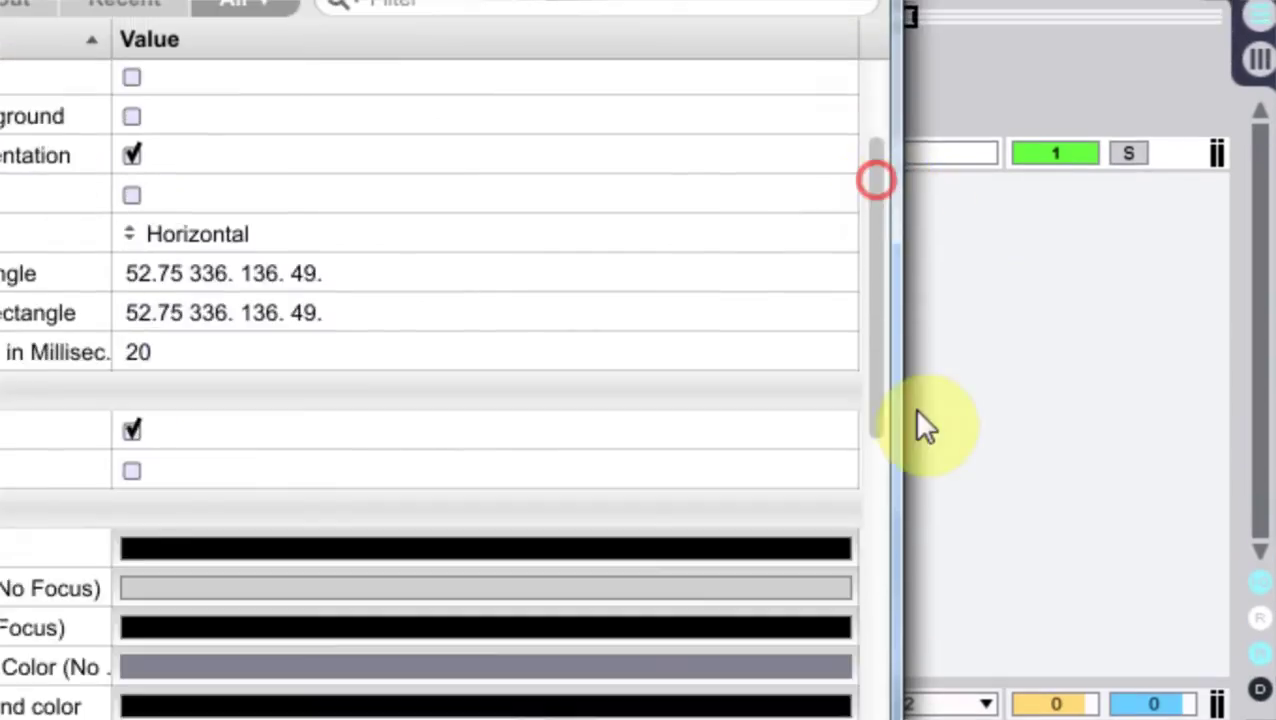
click(337, 538)
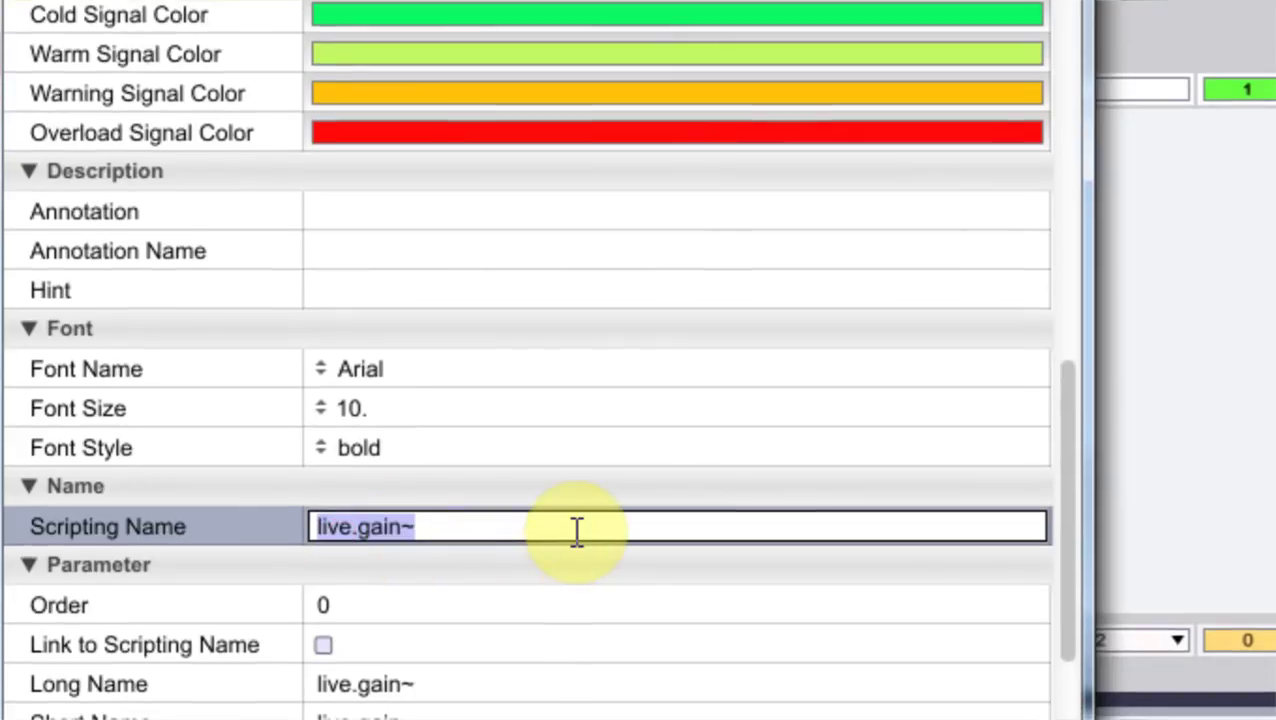
text(Gain)
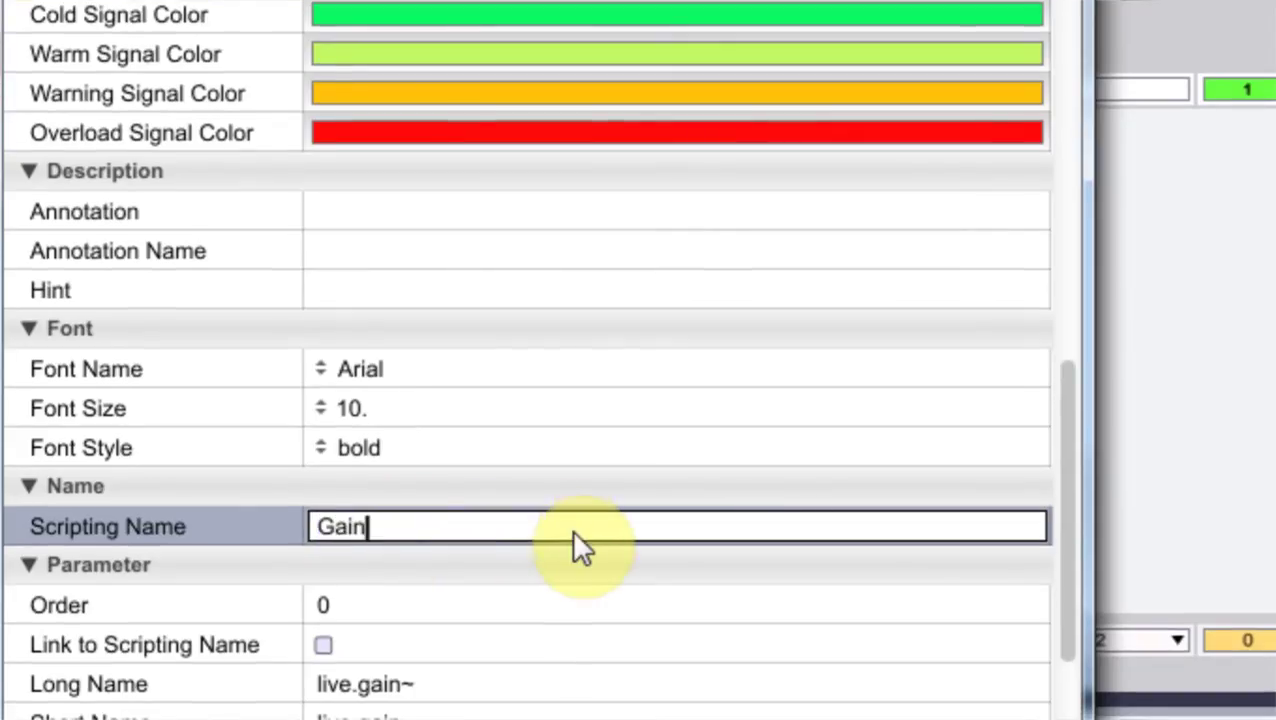
key(Return)
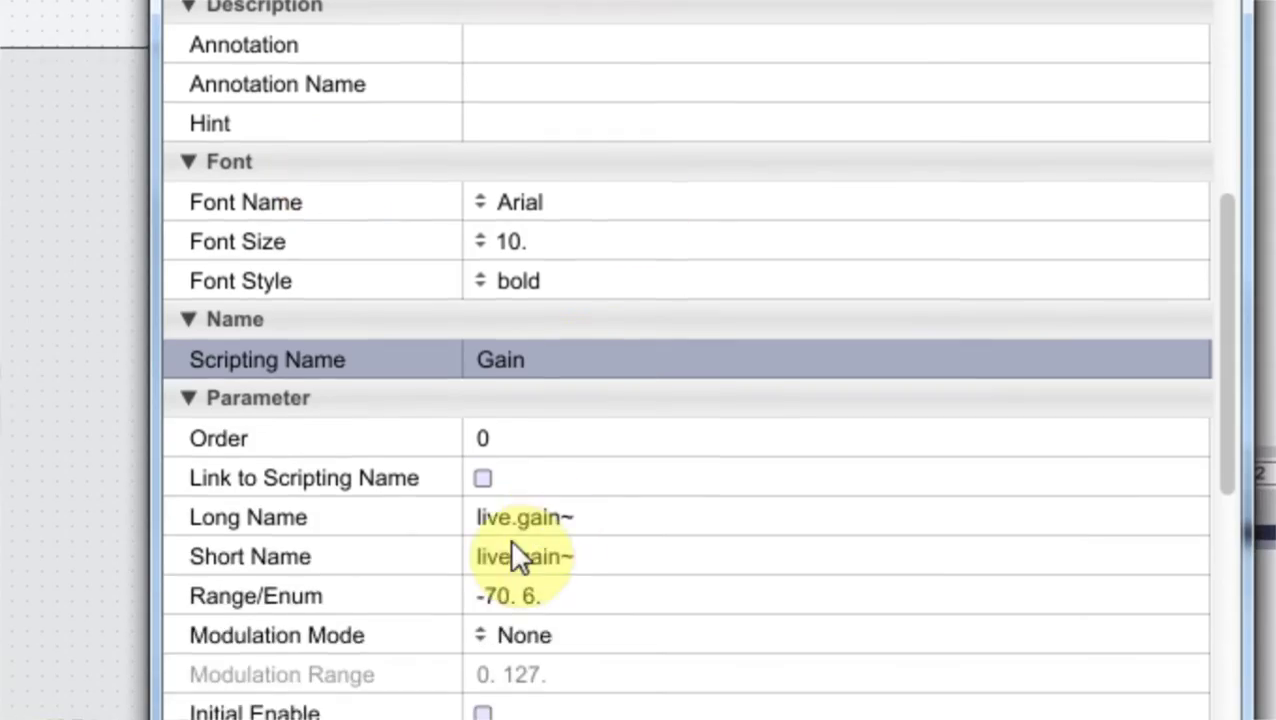
Link the slider's long name to the scripting name and set its short name to Gain
click(323, 645)
click(518, 500)
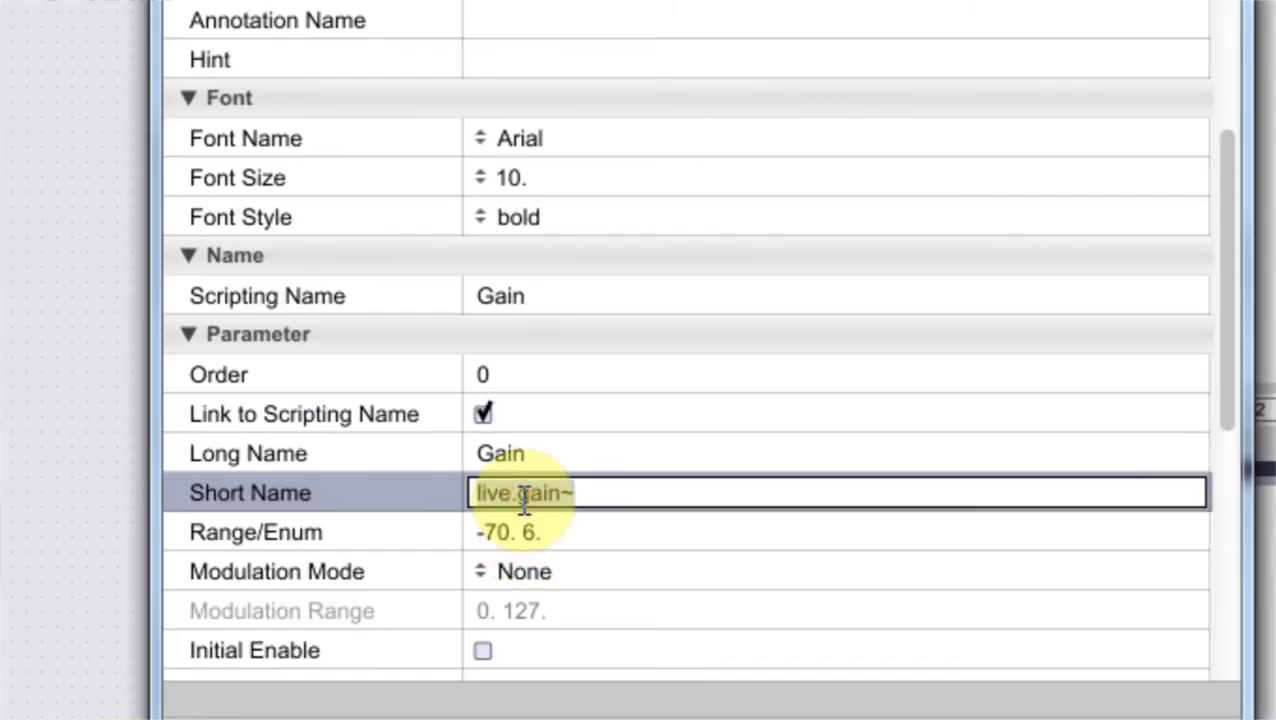
text(Gain)
key(Return)
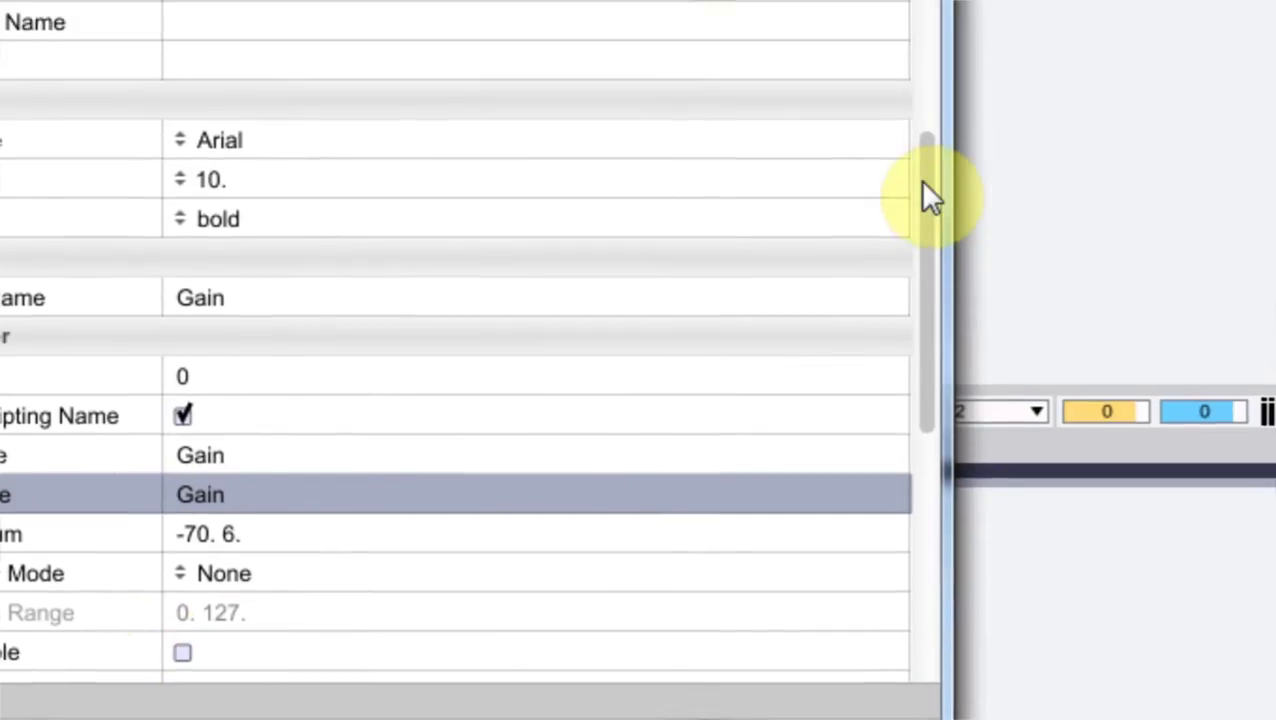
drag(1223, 80, 1226, 188)
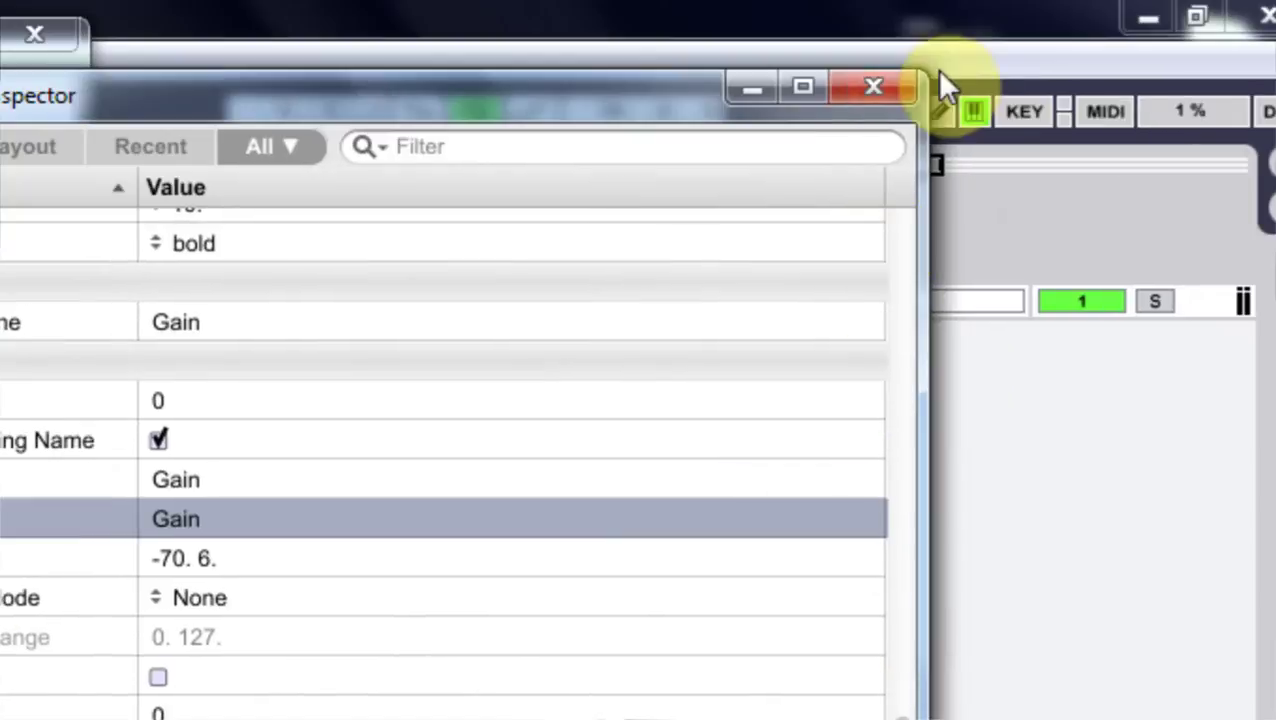
click(870, 88)
Add a cycle~ oscillator under the Freq dial and wire it into both *~ multipliers
click(873, 87)
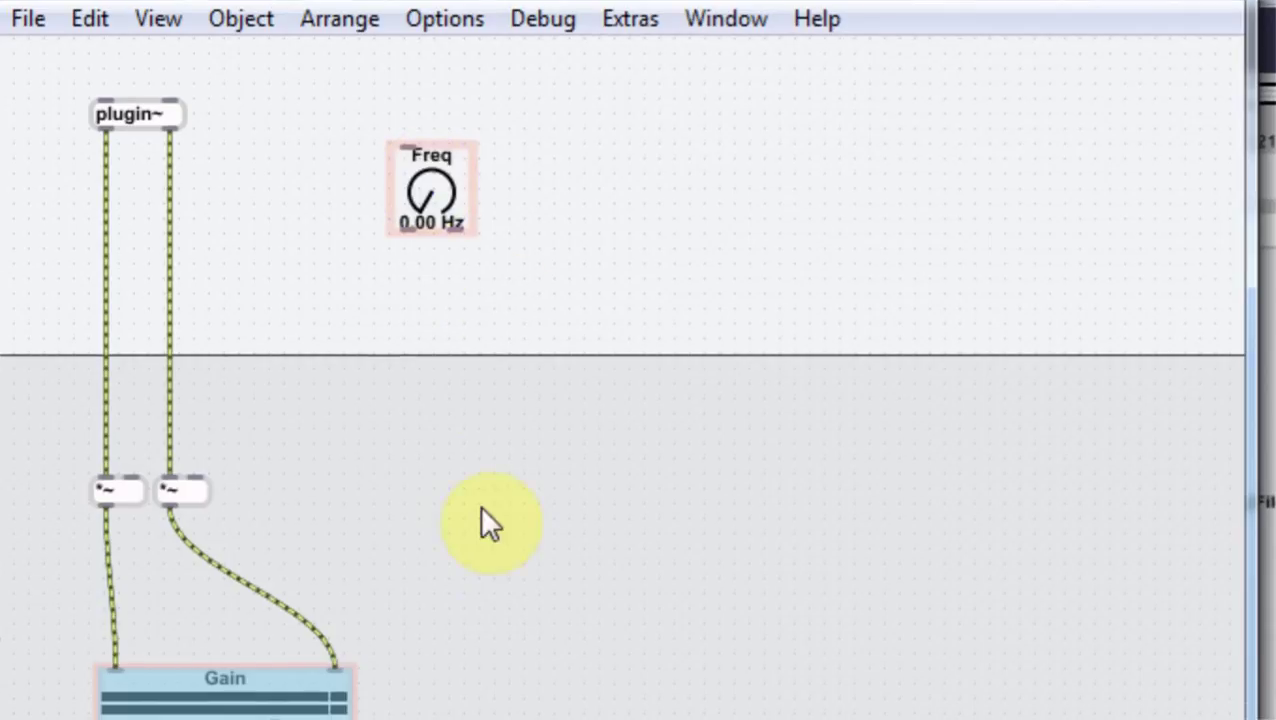
click(401, 306)
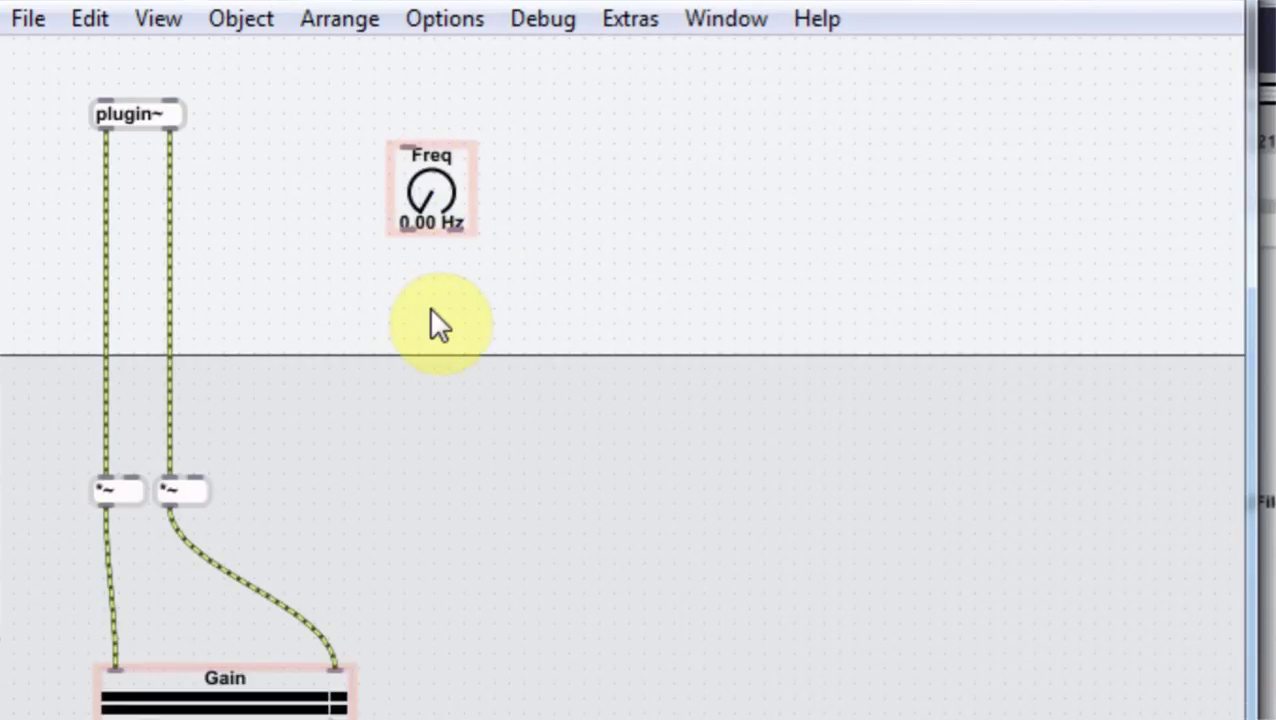
text(n)
text(cycle)
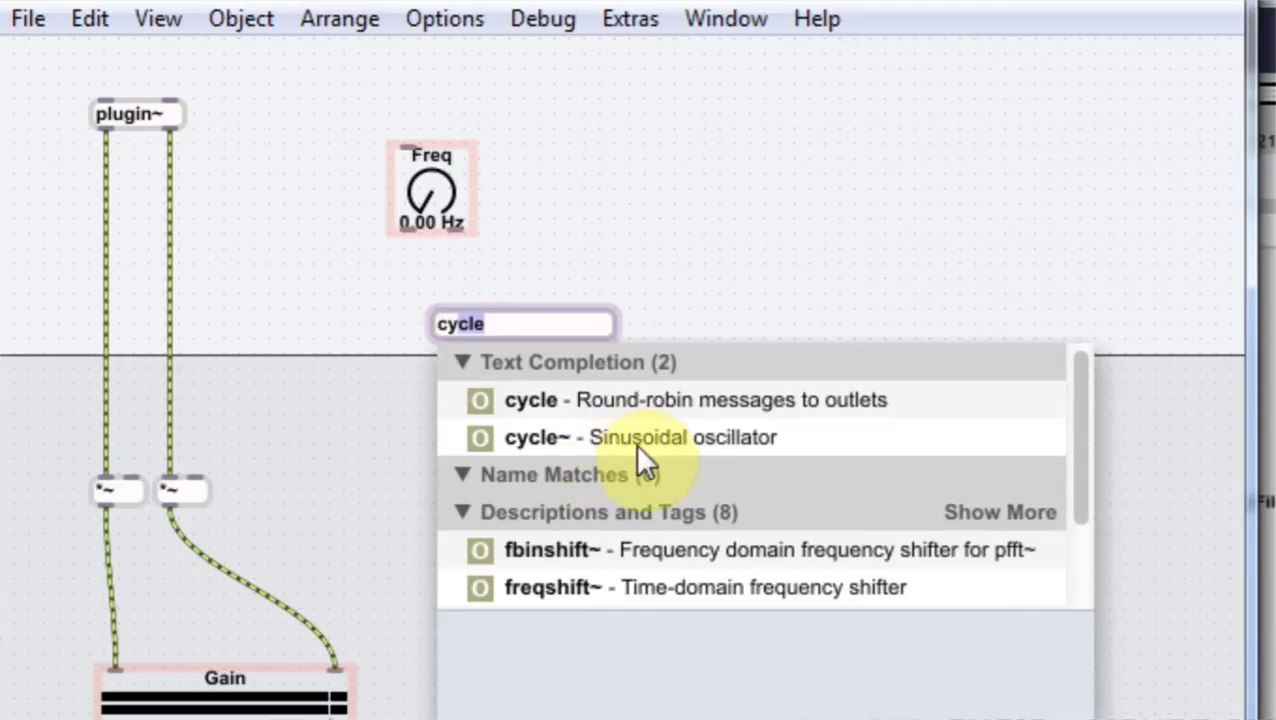
click(730, 437)
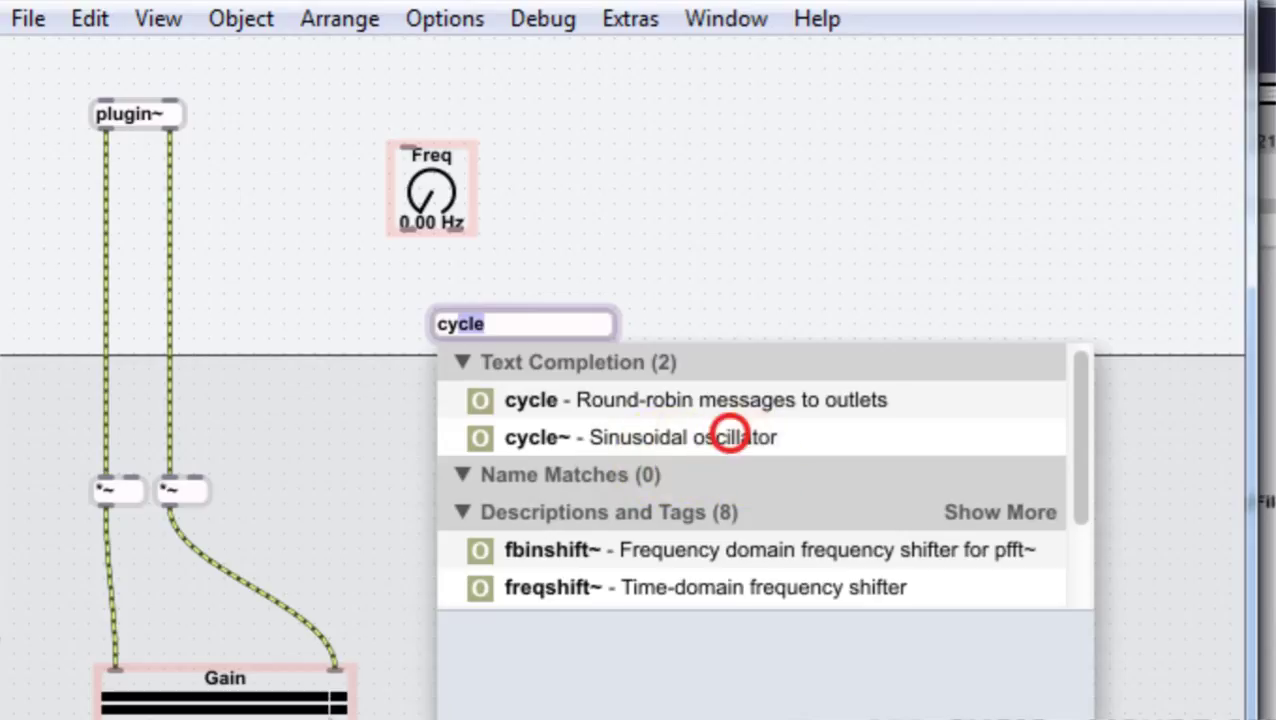
drag(463, 322, 421, 316)
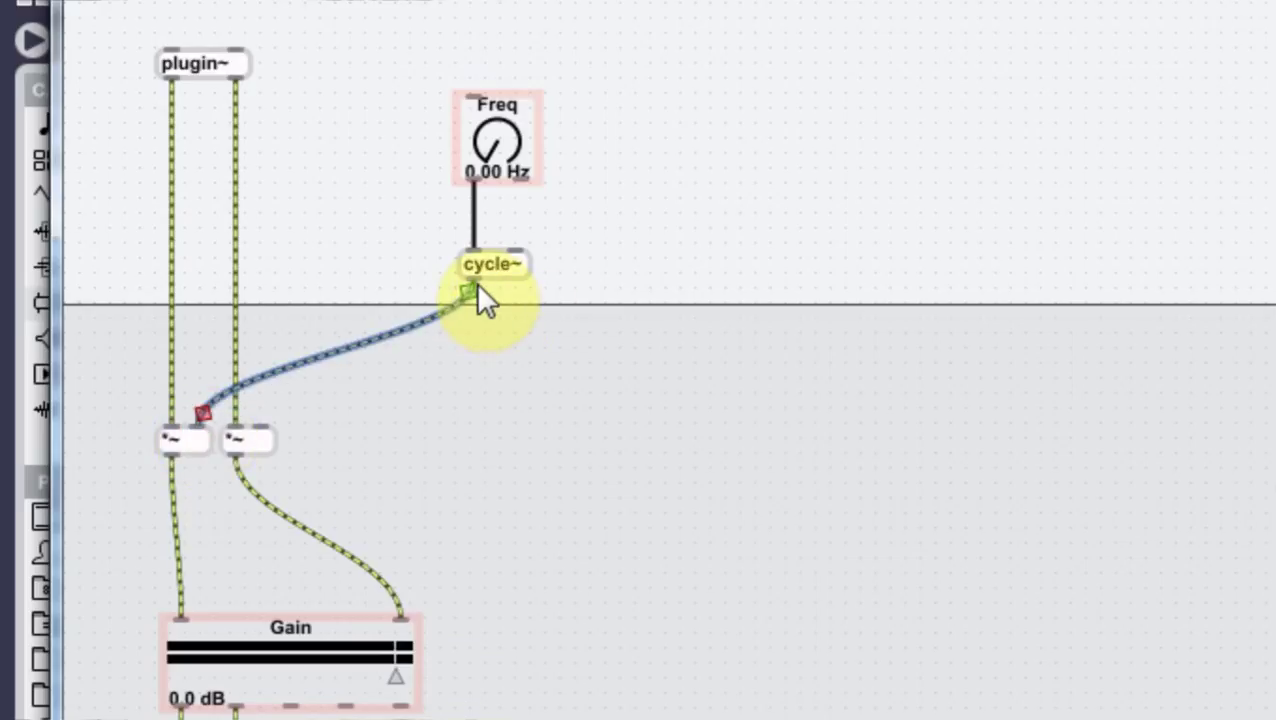
drag(470, 290, 266, 418)
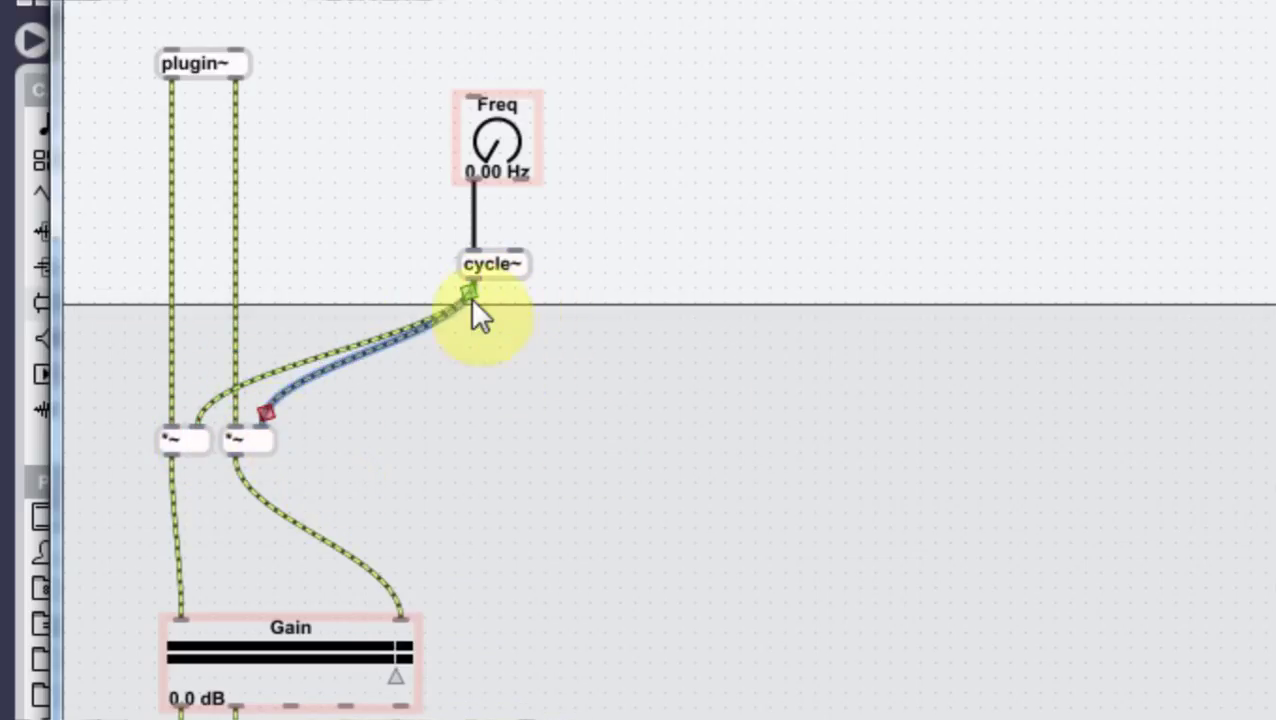
mouse_move(477, 269)
mouse_down()
mouse_move(455, 267)
mouse_move(478, 254)
mouse_up()
click(527, 392)
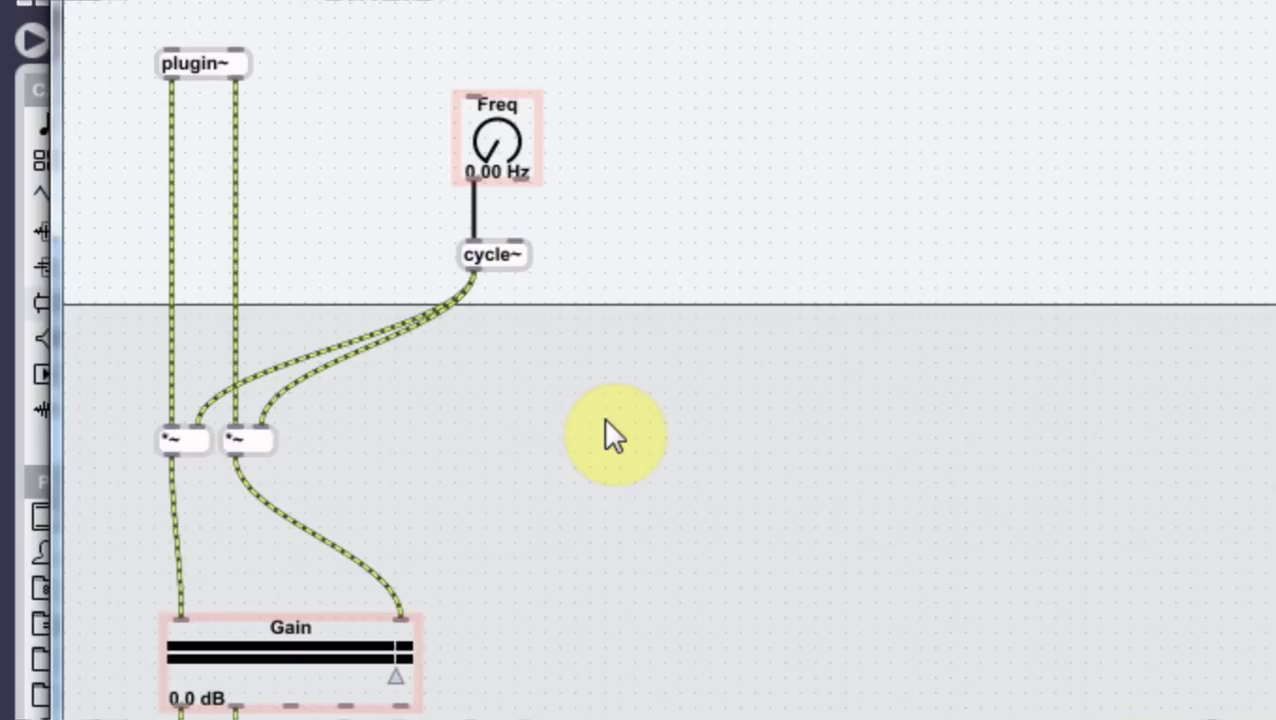
text(nsc)
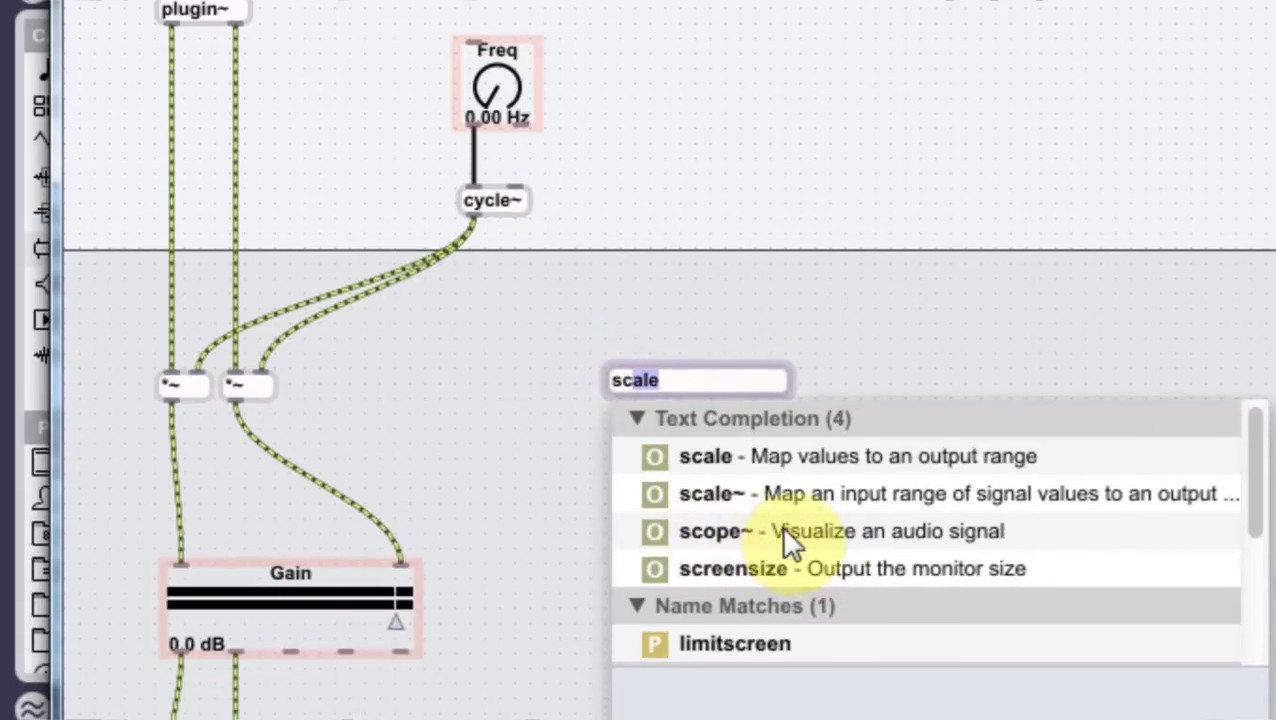
Create a scope~ display fed by cycle~ and lock the patch
click(923, 527)
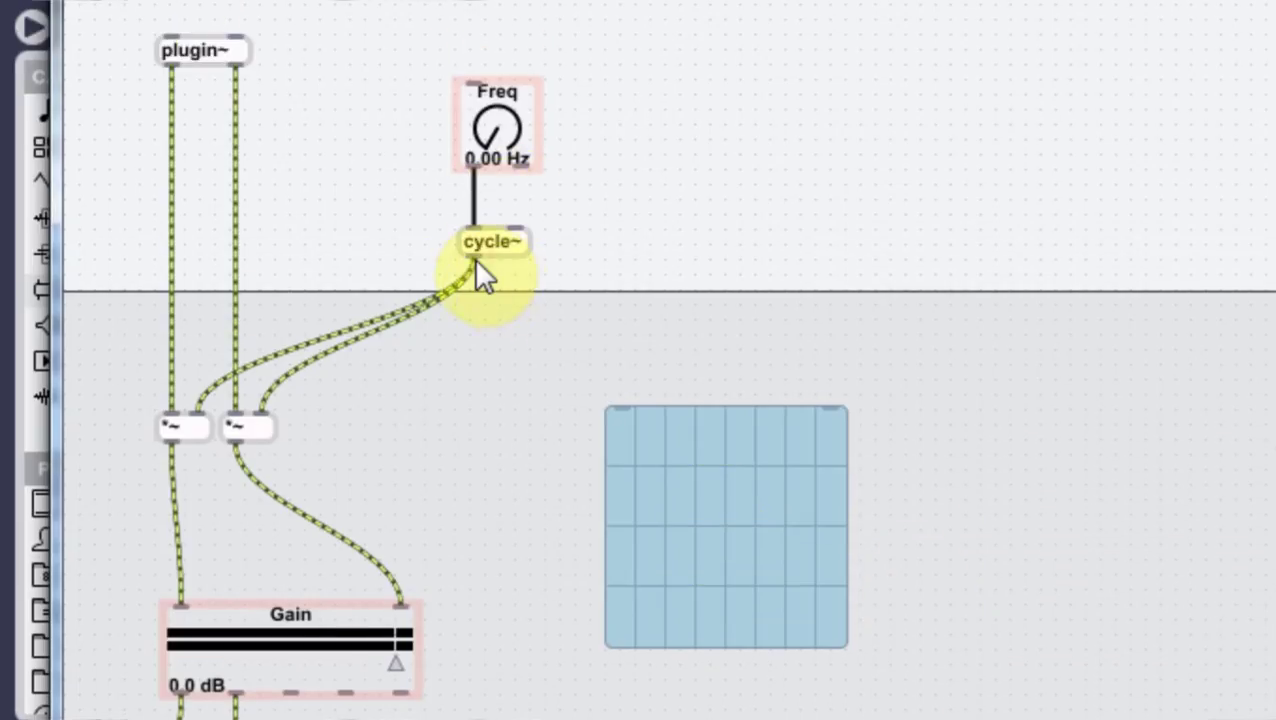
drag(474, 257, 620, 412)
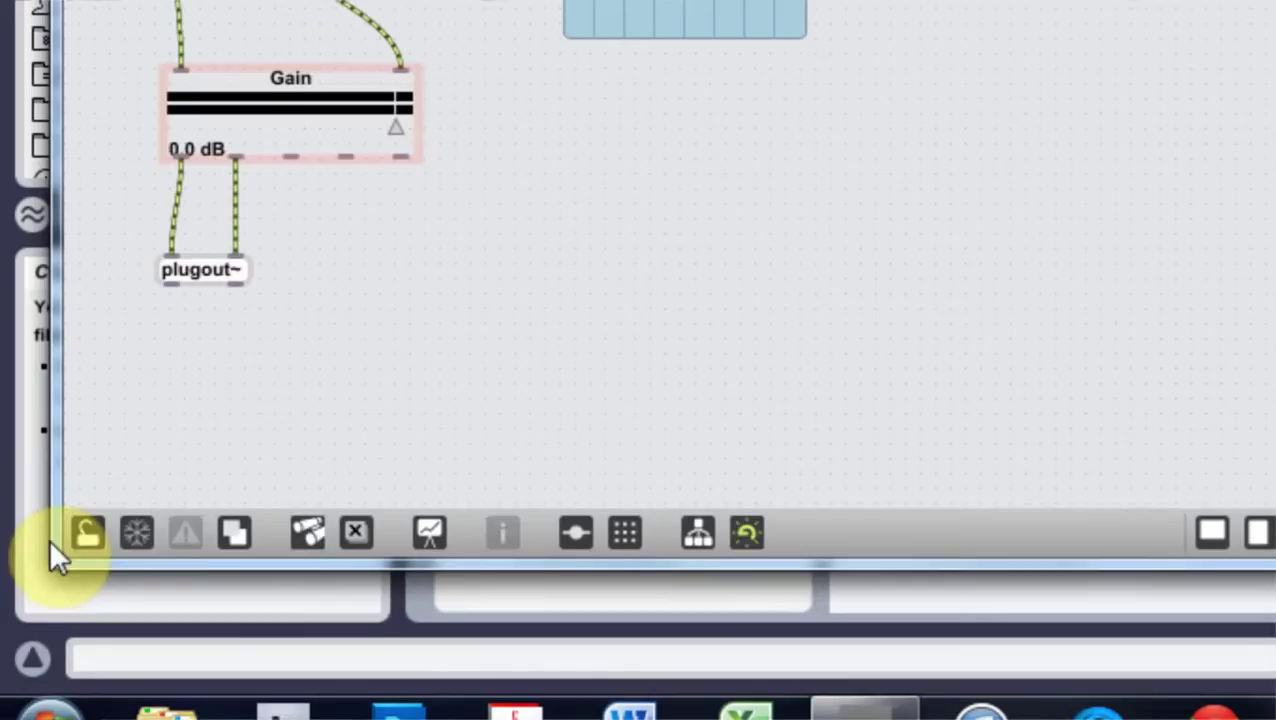
click(88, 512)
Turn the Freq dial up from 0 to 819 Hz to show the waveform
click(730, 190)
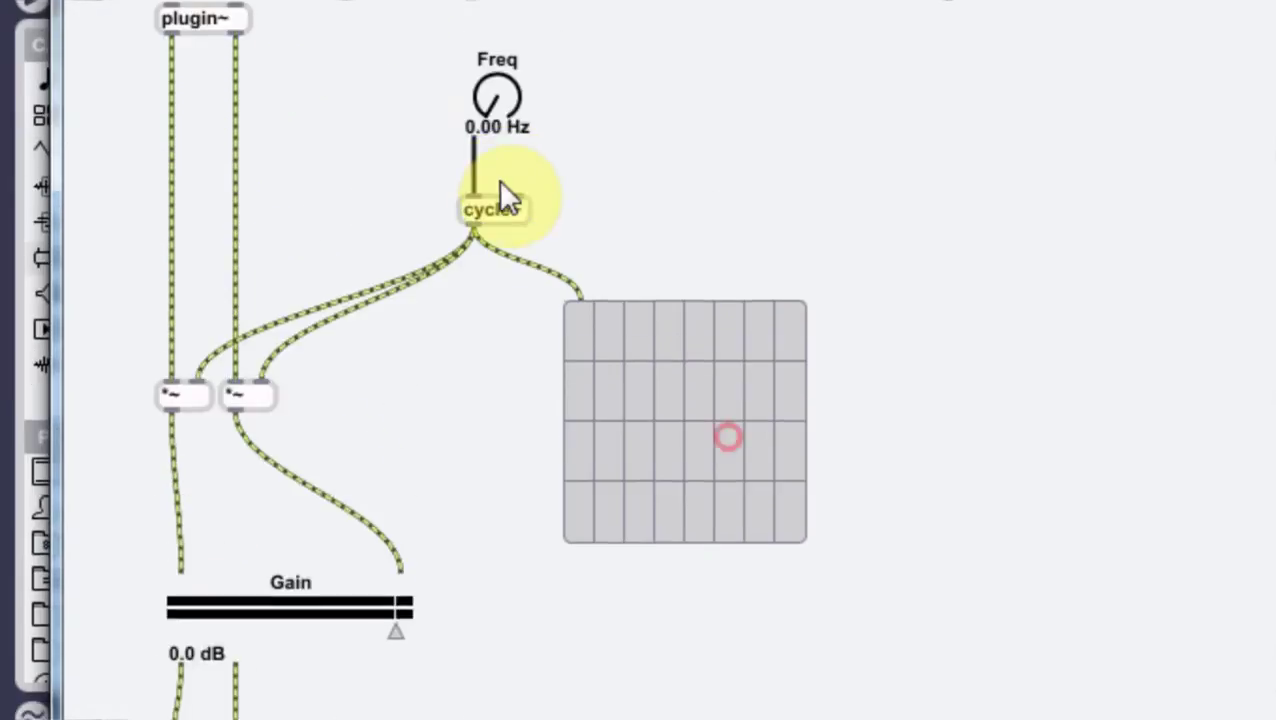
drag(498, 183, 469, 121)
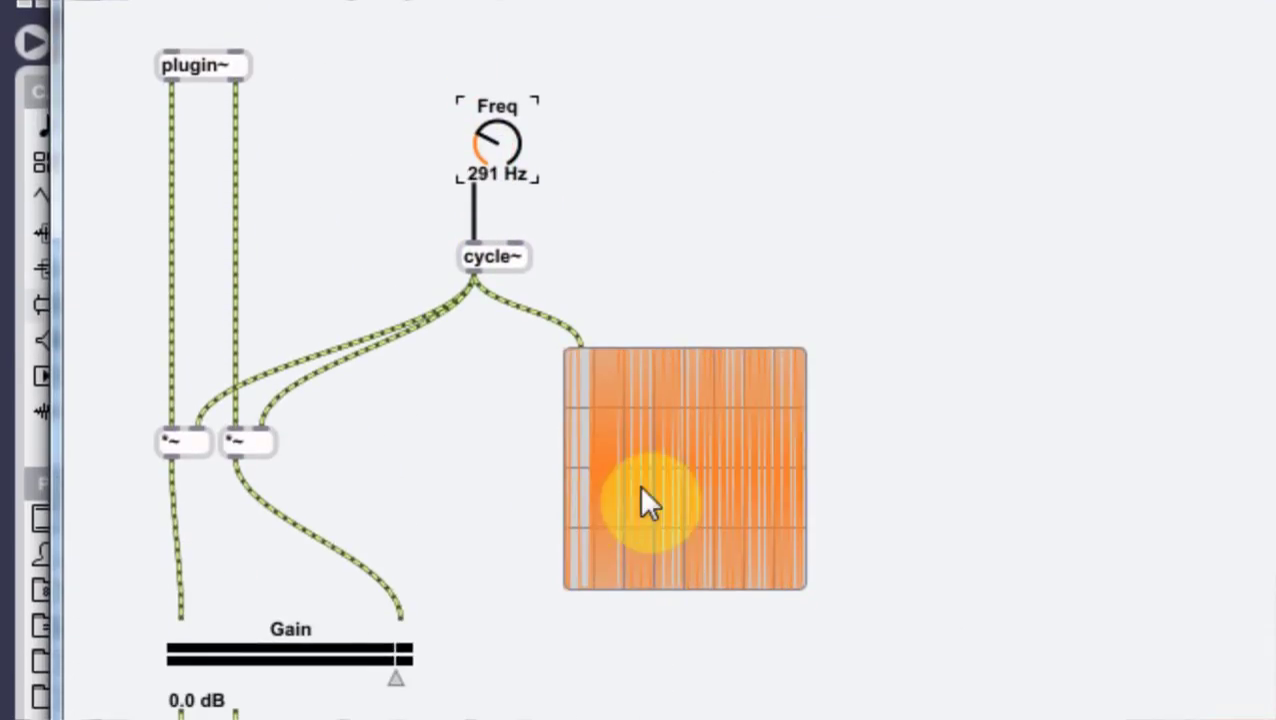
click(476, 172)
drag(459, 179, 460, 110)
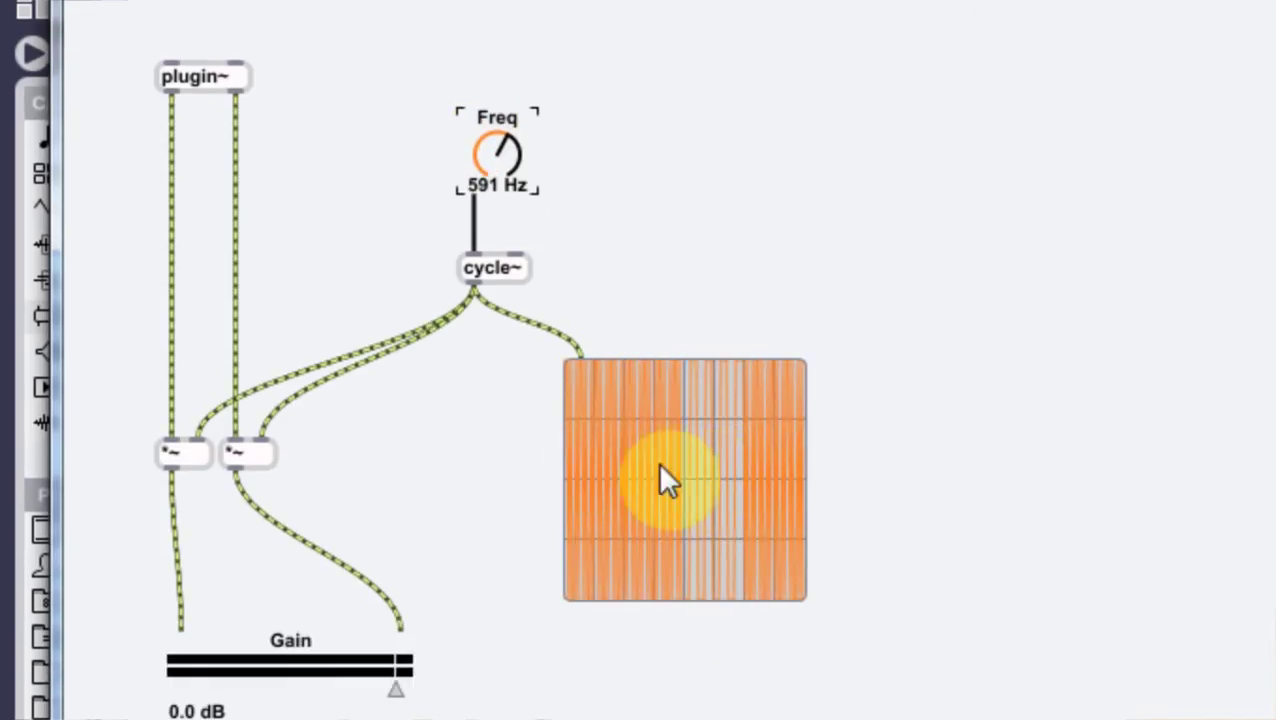
mouse_move(507, 172)
mouse_down()
mouse_move(506, 158)
mouse_move(505, 190)
mouse_up()
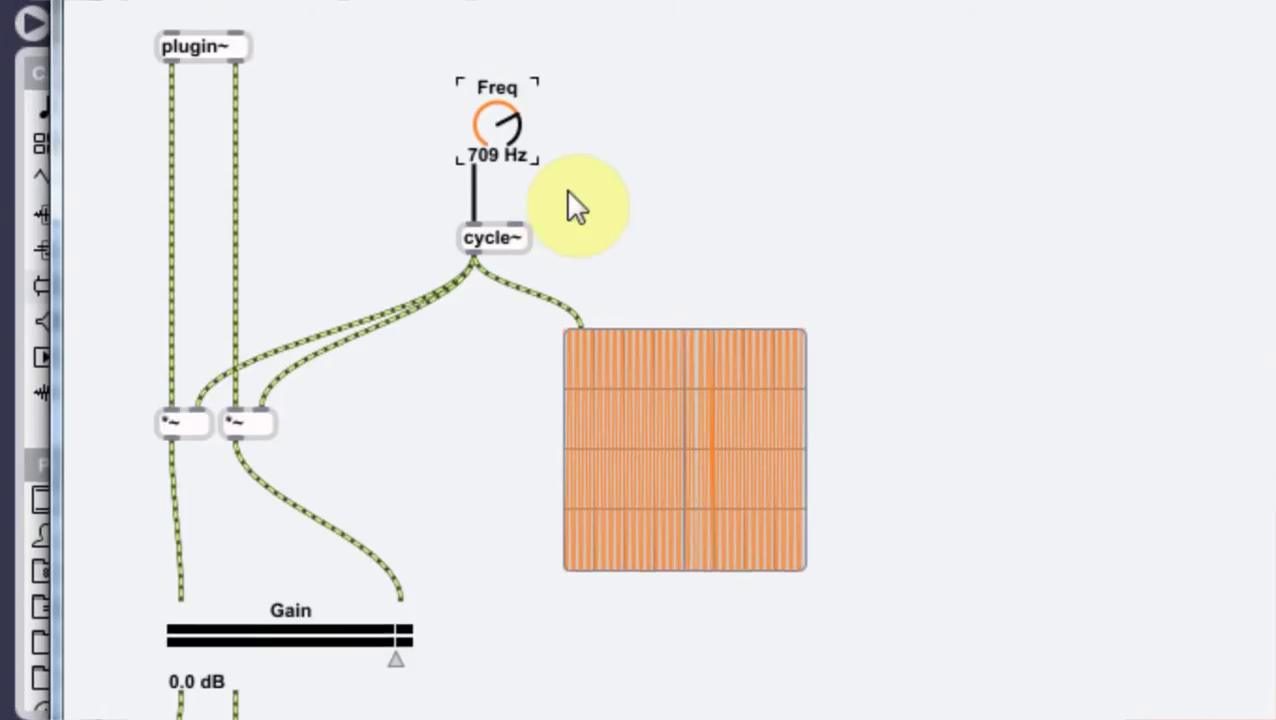
drag(508, 122, 508, 100)
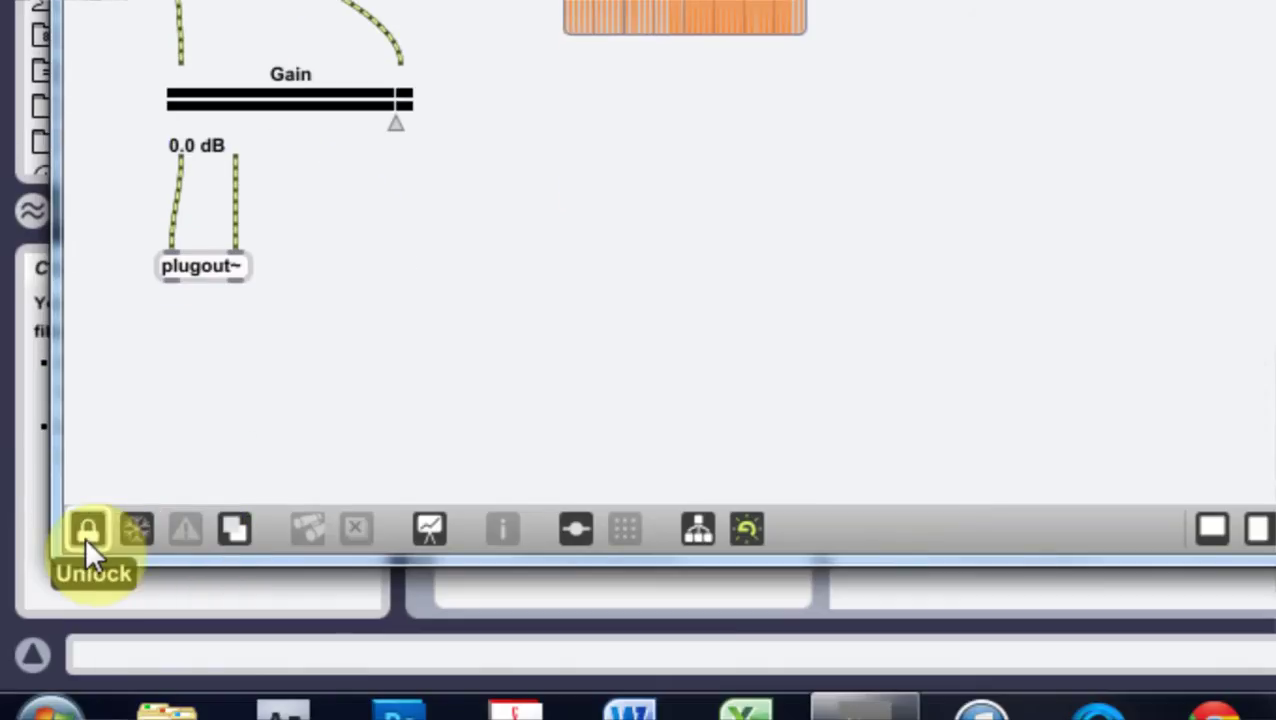
Set the scope~ Phosphor Color to pure green (0, 1, 0) and include it in presentation
click(87, 533)
click(655, 220)
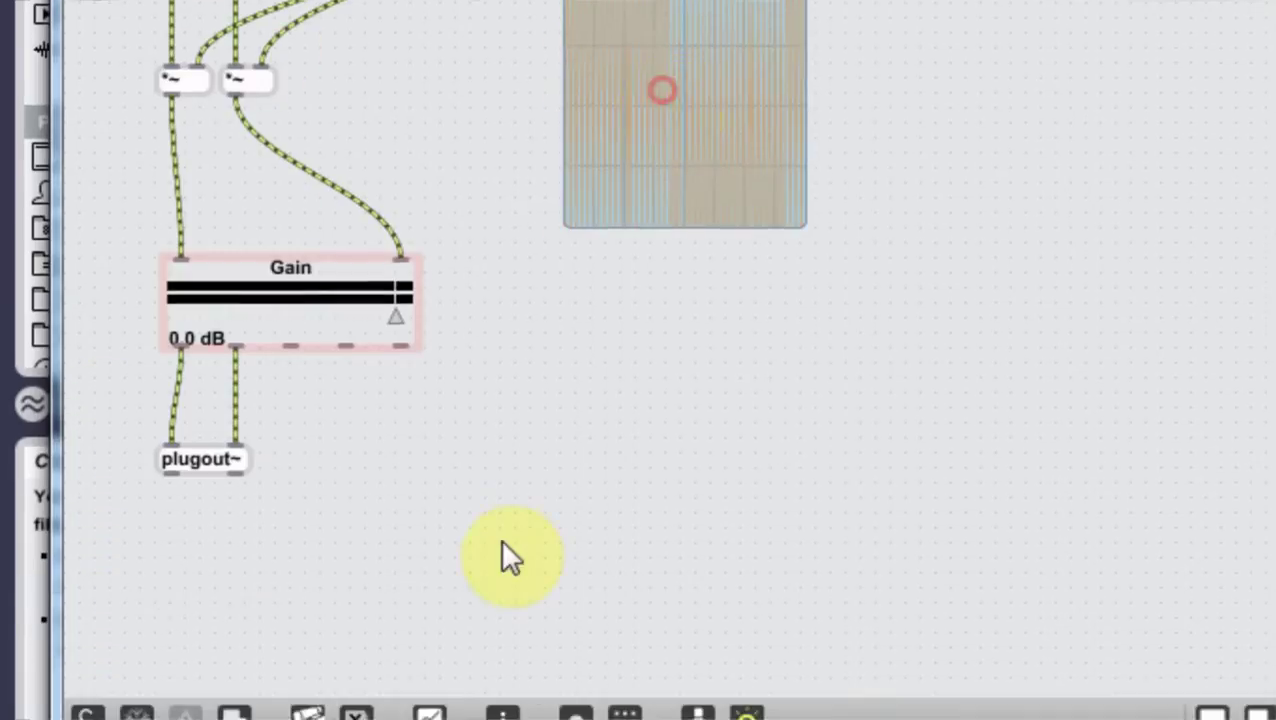
click(502, 528)
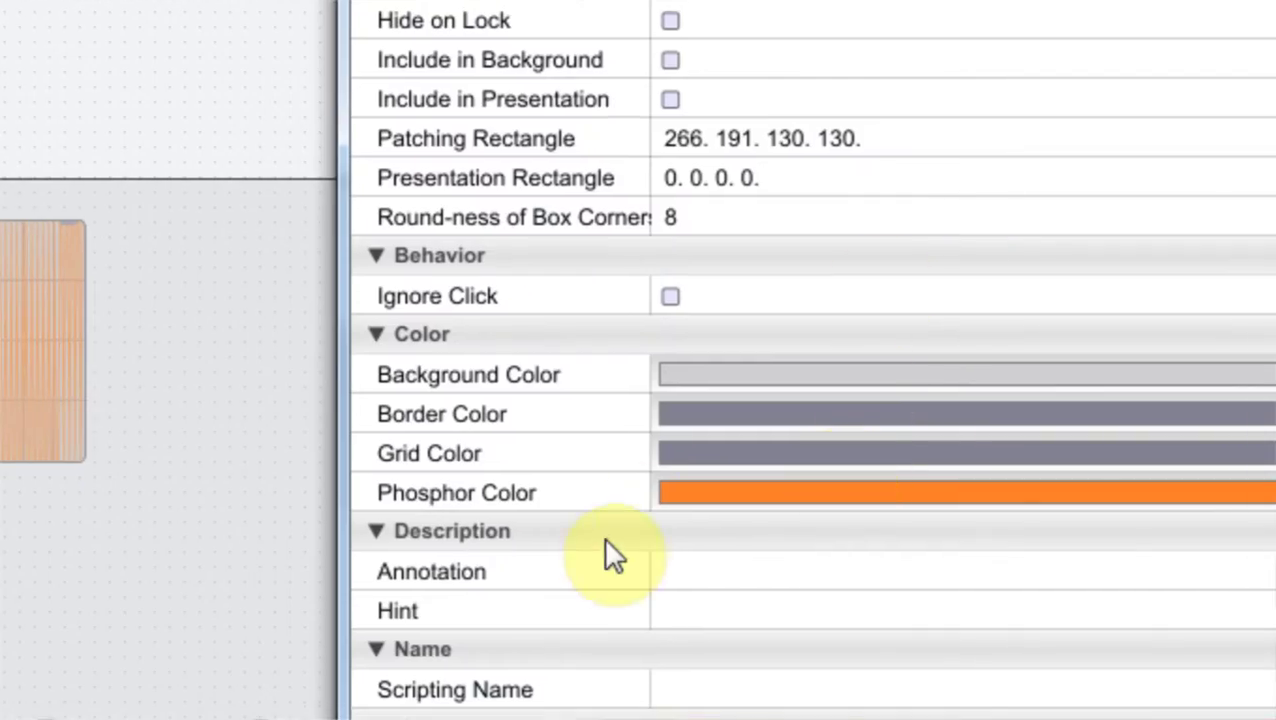
click(740, 496)
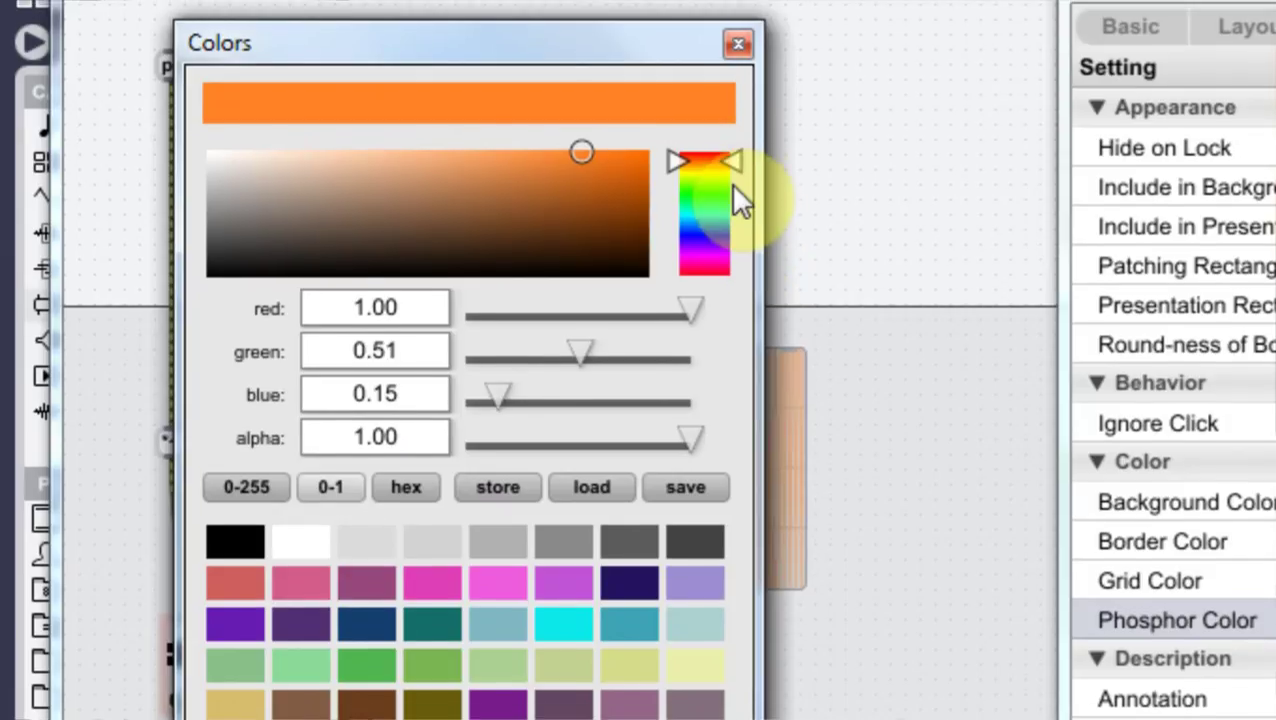
drag(730, 42, 723, 58)
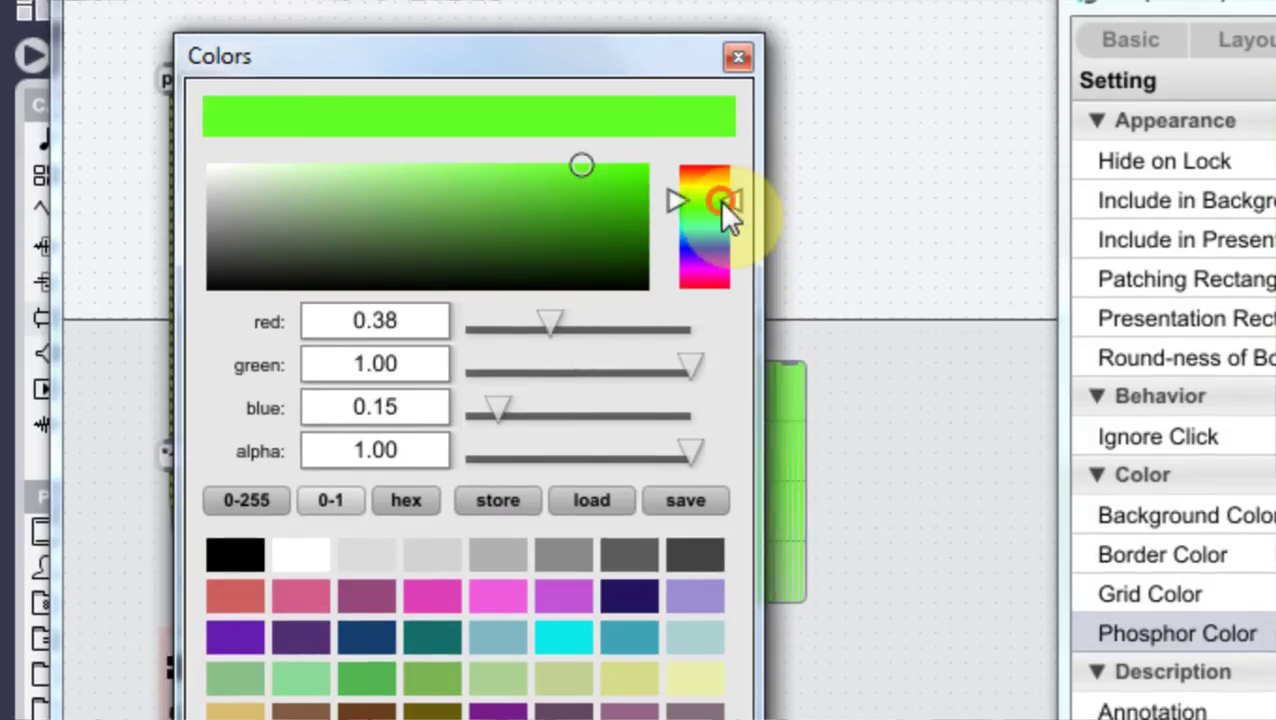
drag(550, 325, 413, 313)
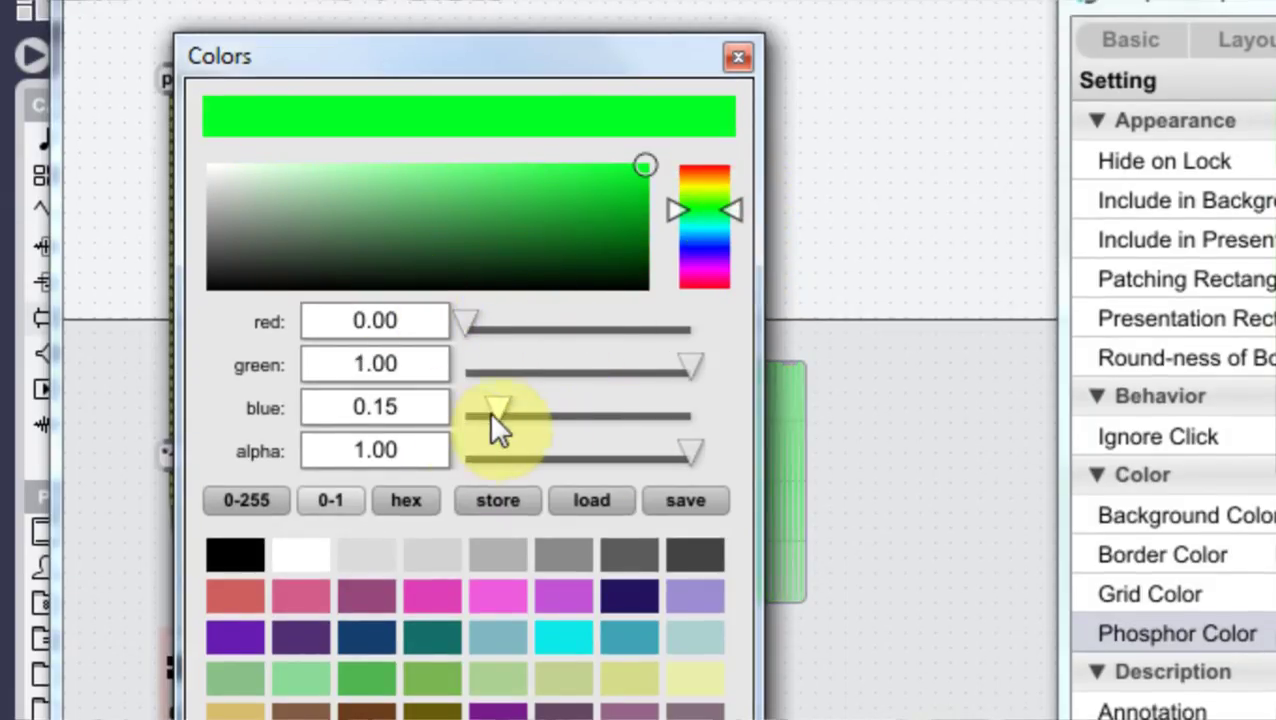
drag(490, 410, 413, 390)
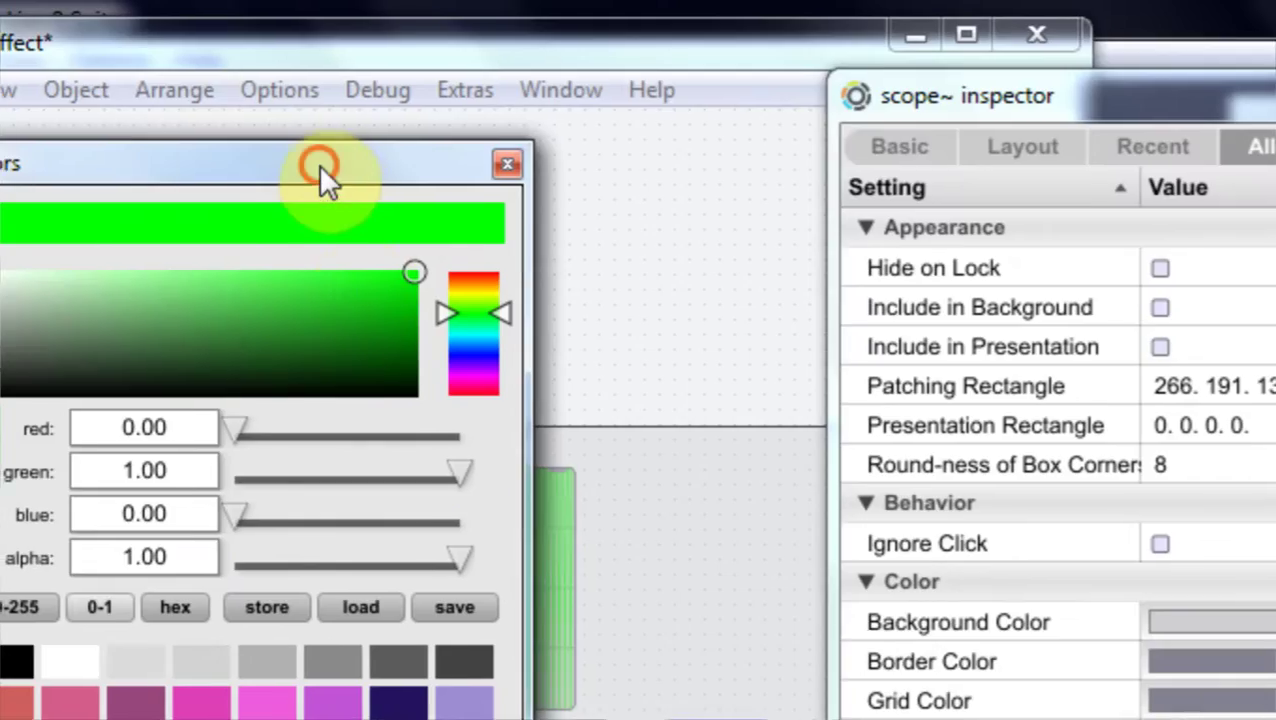
drag(108, 0, 241, 583)
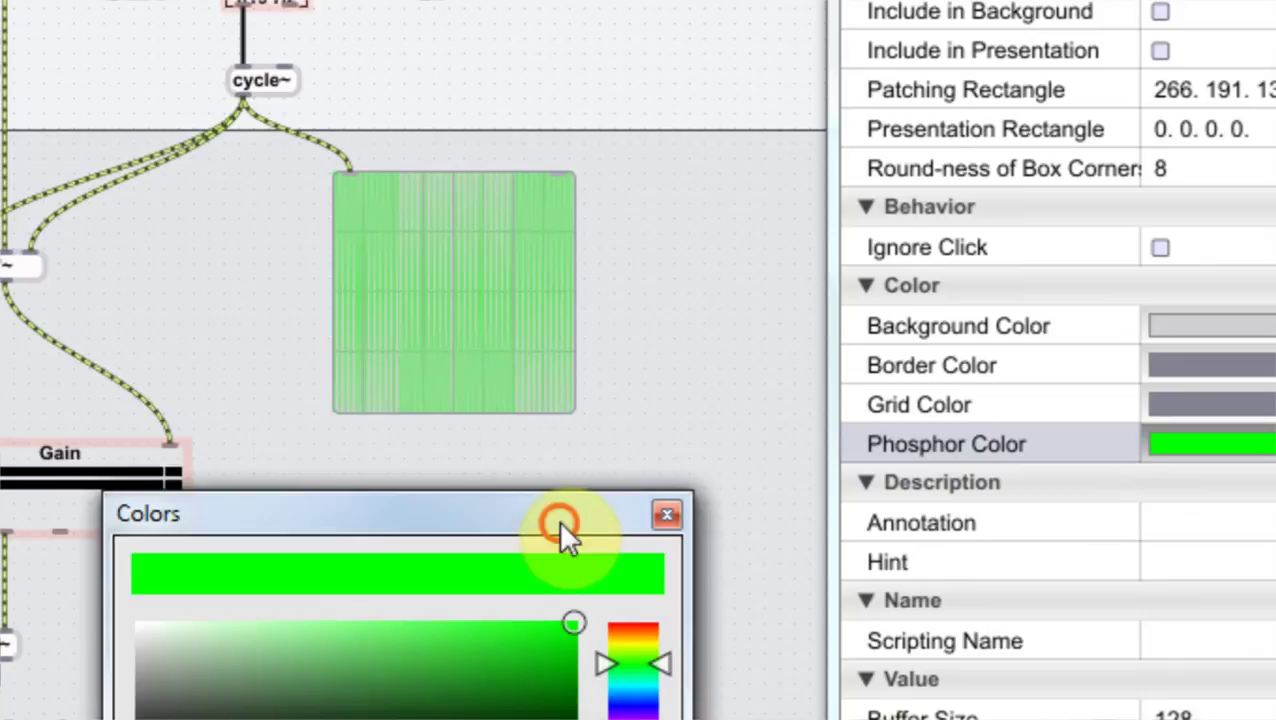
drag(558, 519, 524, 205)
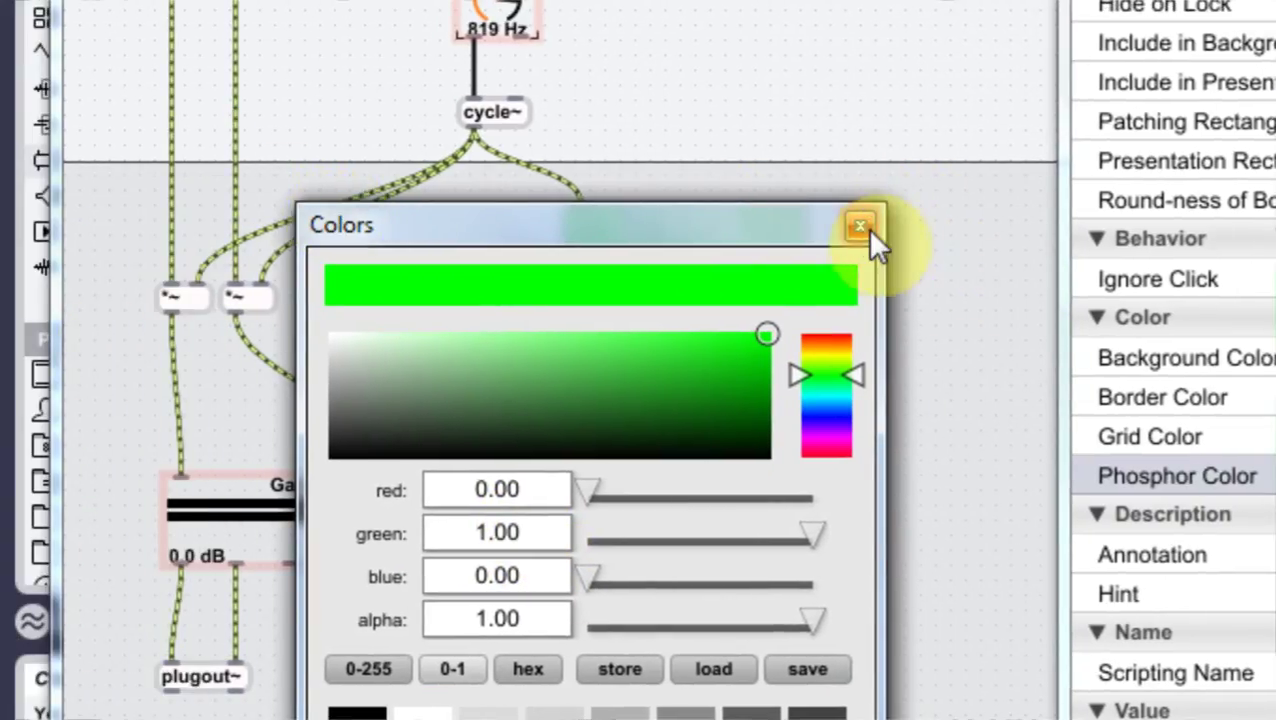
click(860, 226)
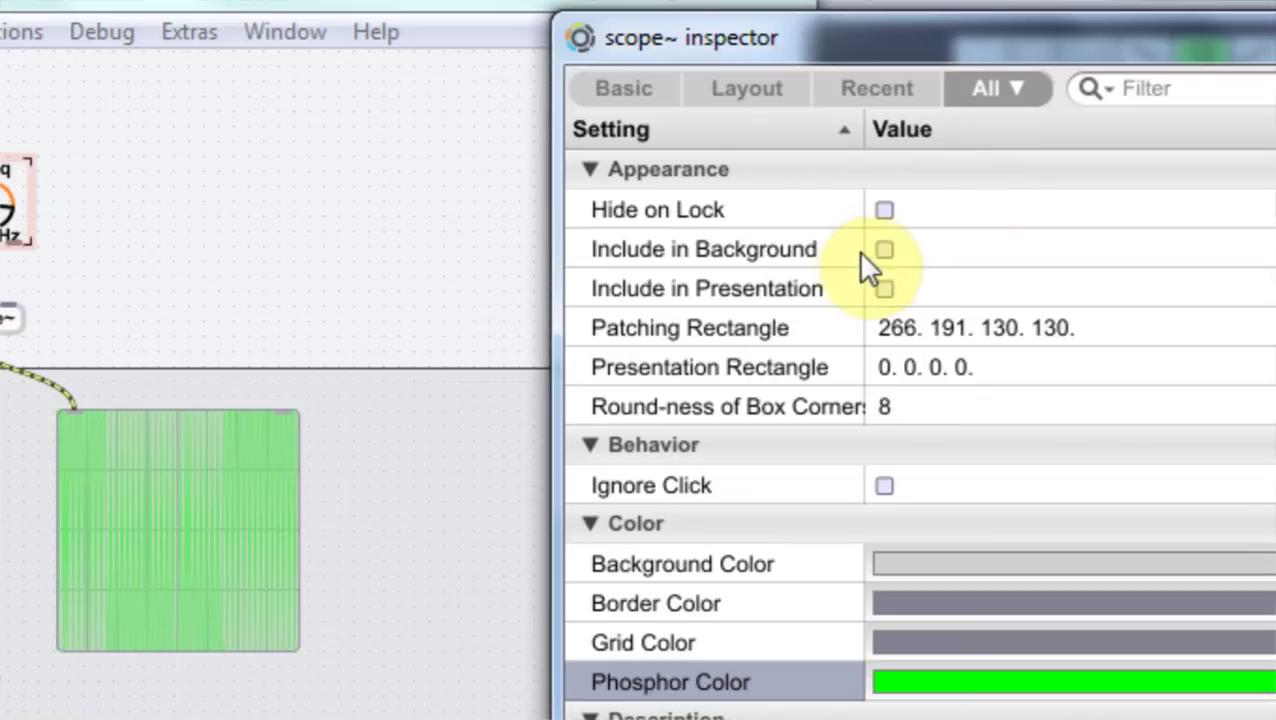
click(884, 289)
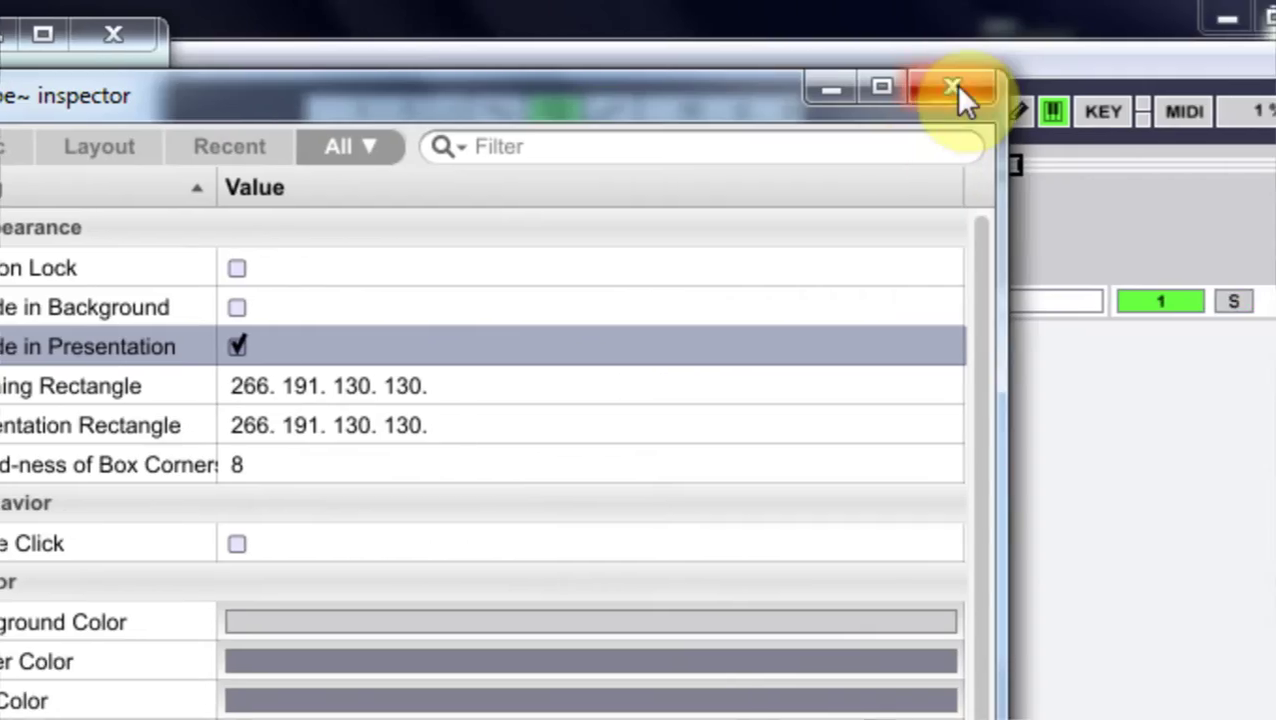
click(960, 92)
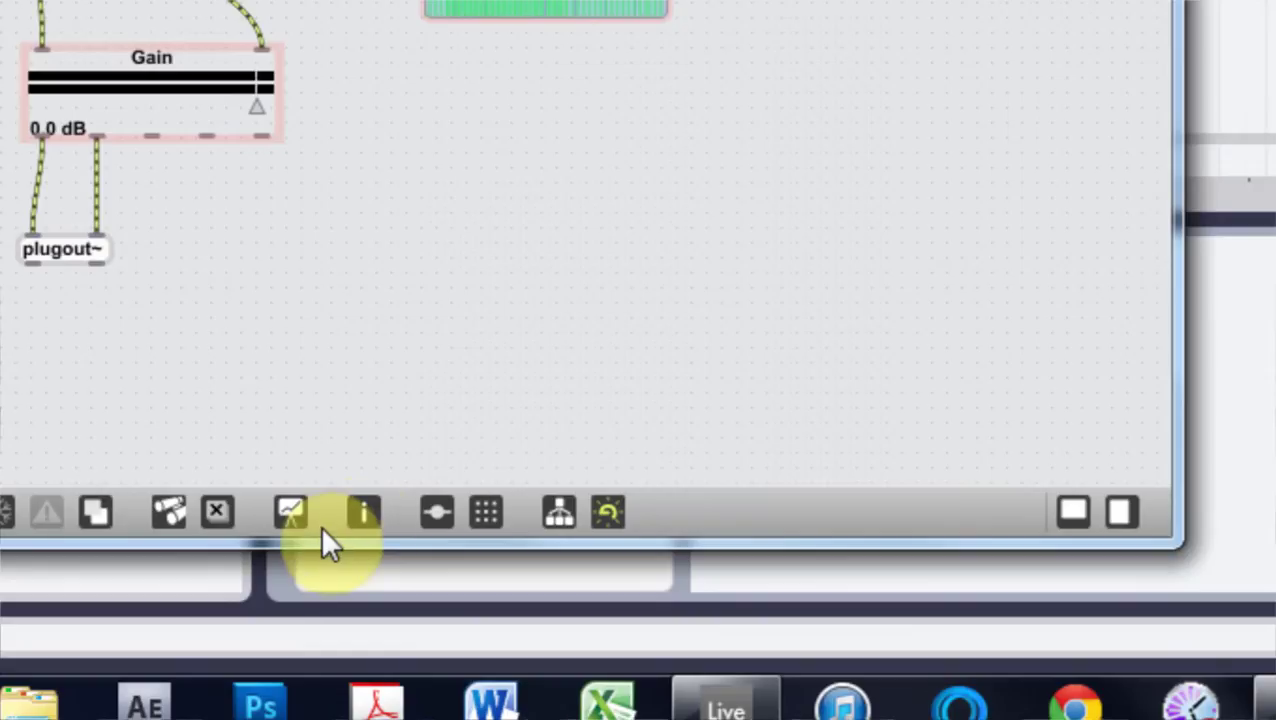
In presentation mode, put Freq at top-left, Gain beside it and the scope beneath
click(236, 600)
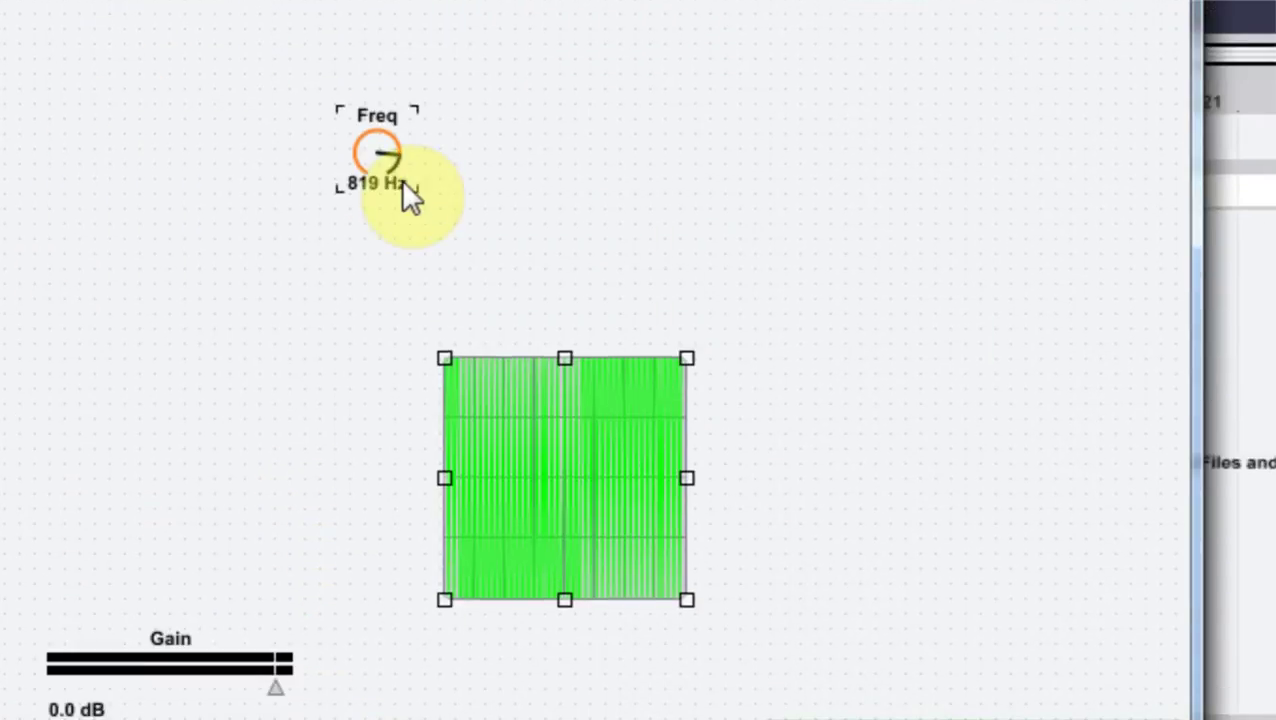
drag(401, 185, 178, 179)
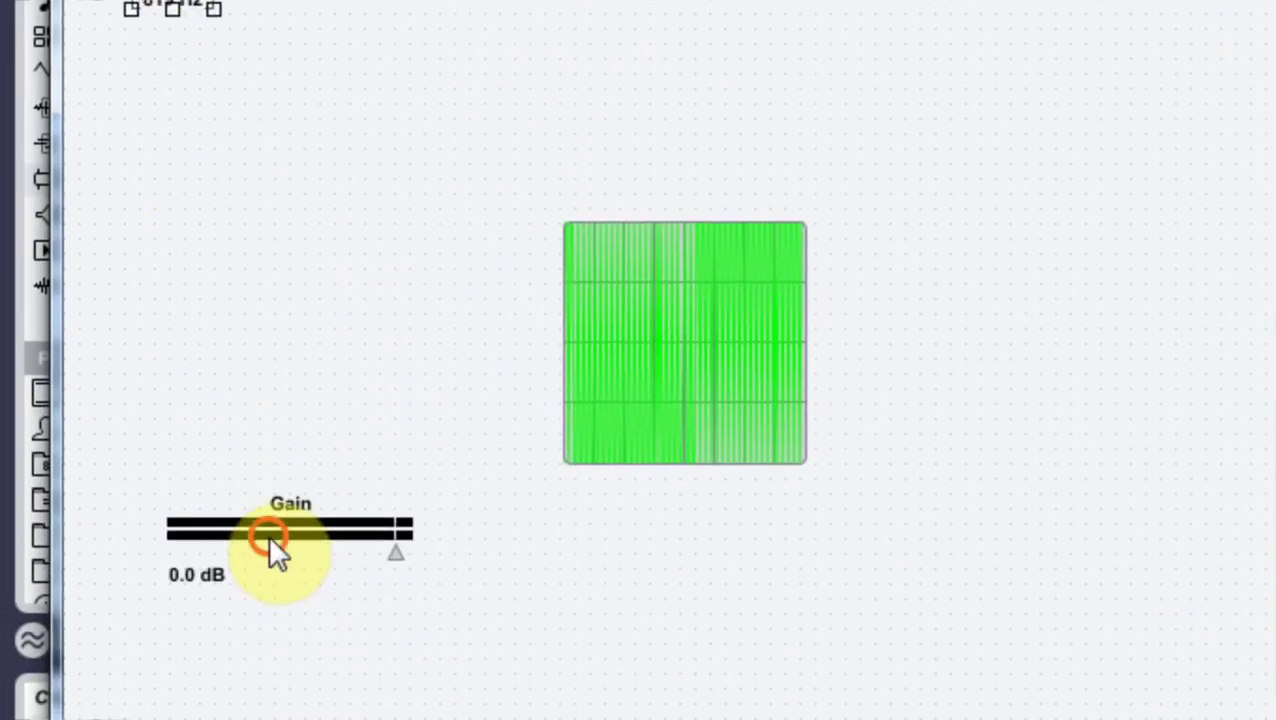
drag(268, 575, 352, 205)
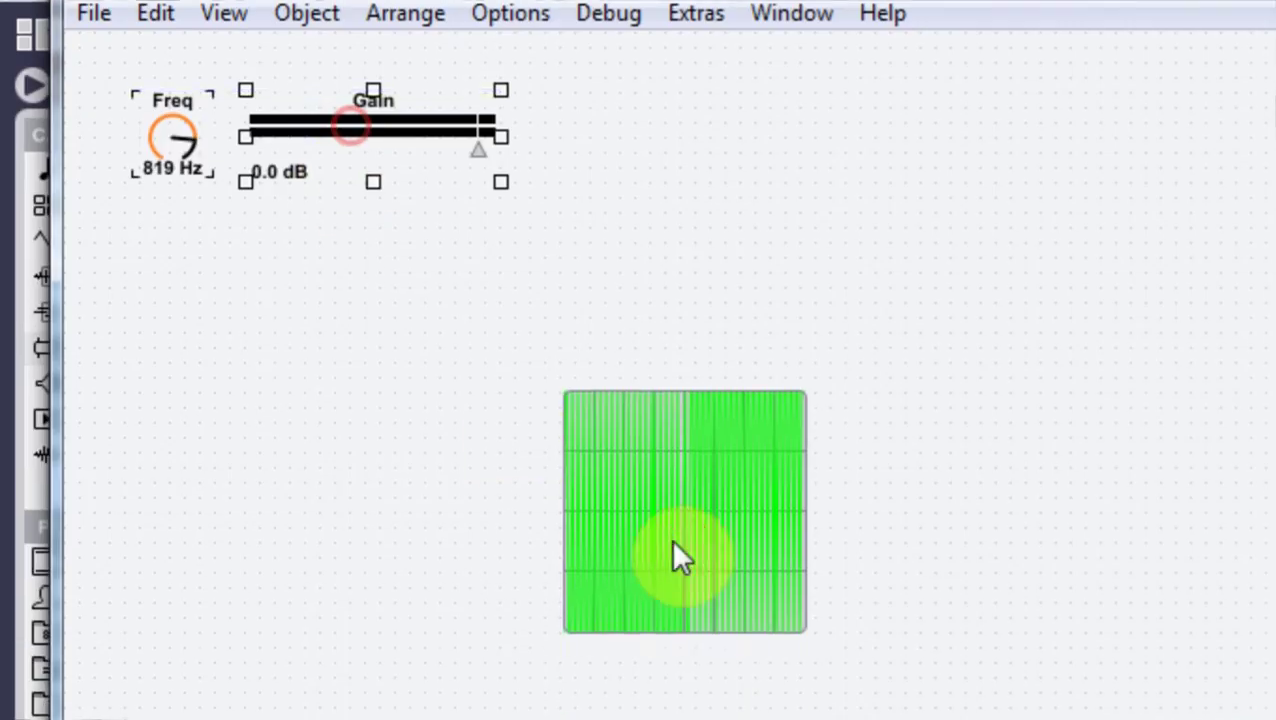
drag(676, 557, 261, 358)
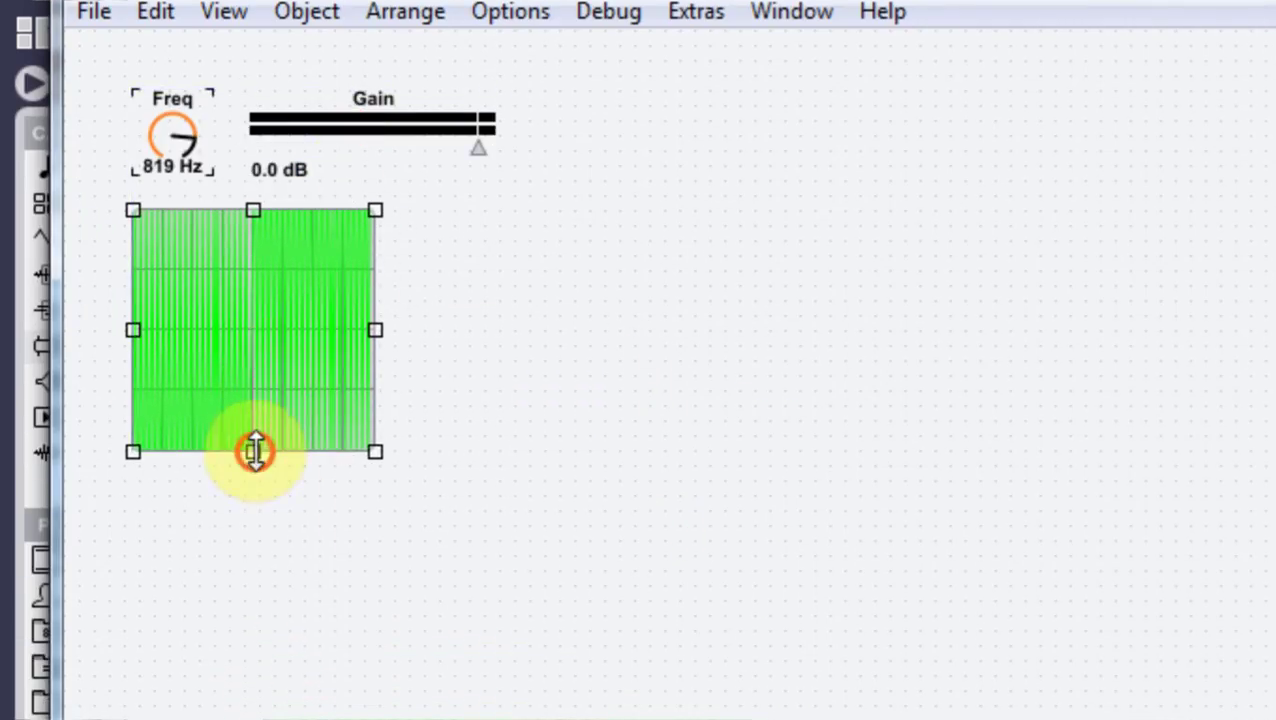
Make the scope much shorter and wider, then reposition the device editor window over Live
drag(253, 451, 251, 298)
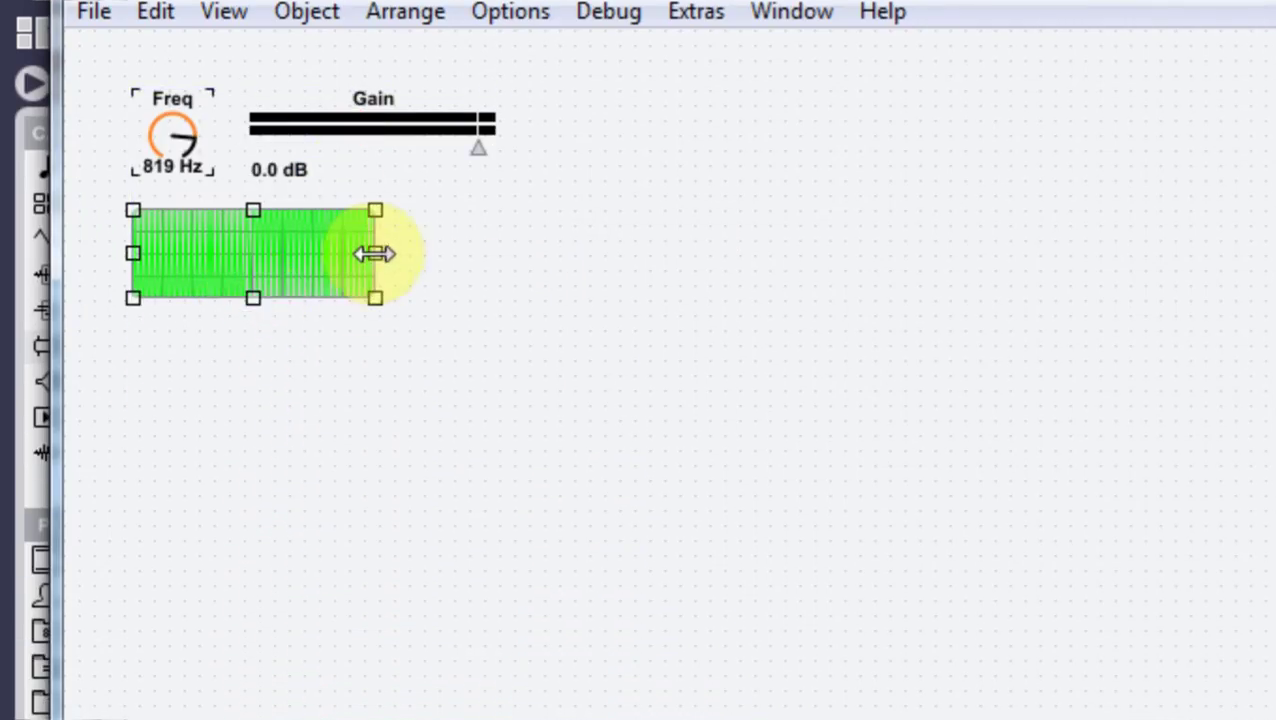
drag(375, 253, 501, 256)
click(455, 457)
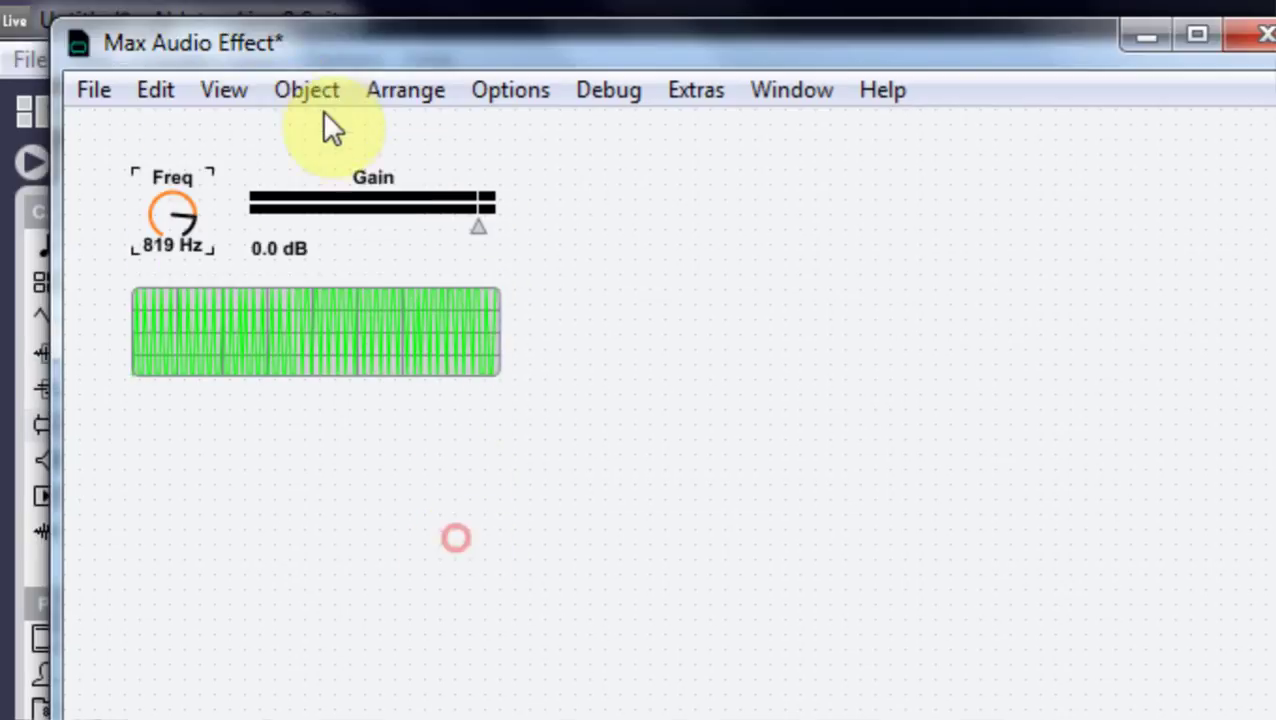
drag(307, 54, 835, 145)
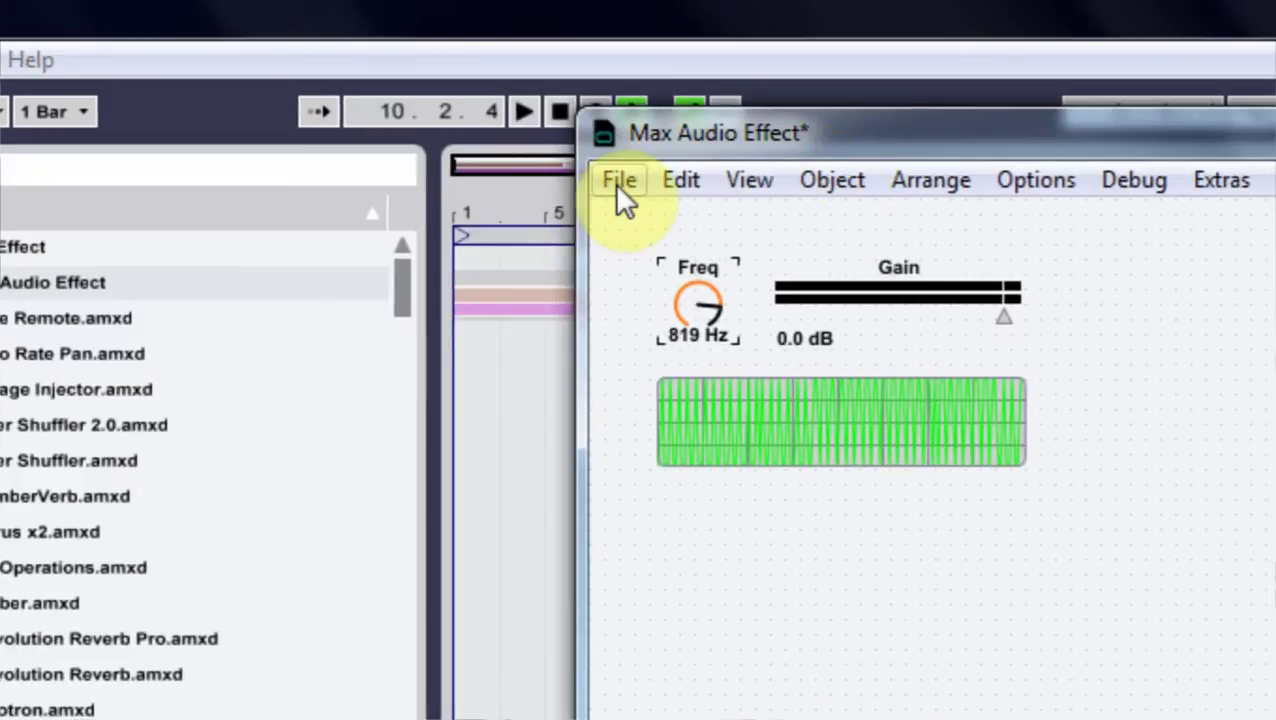
Set the patcher to open in presentation mode
click(752, 182)
click(860, 378)
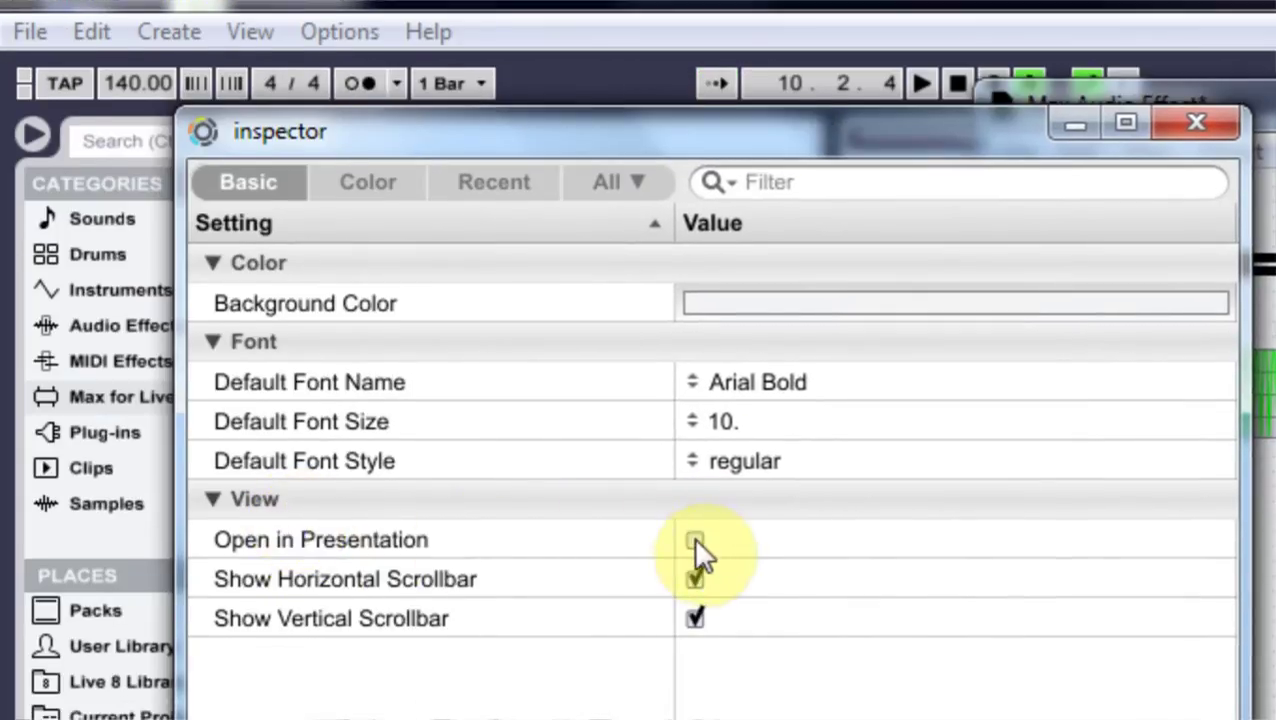
click(694, 540)
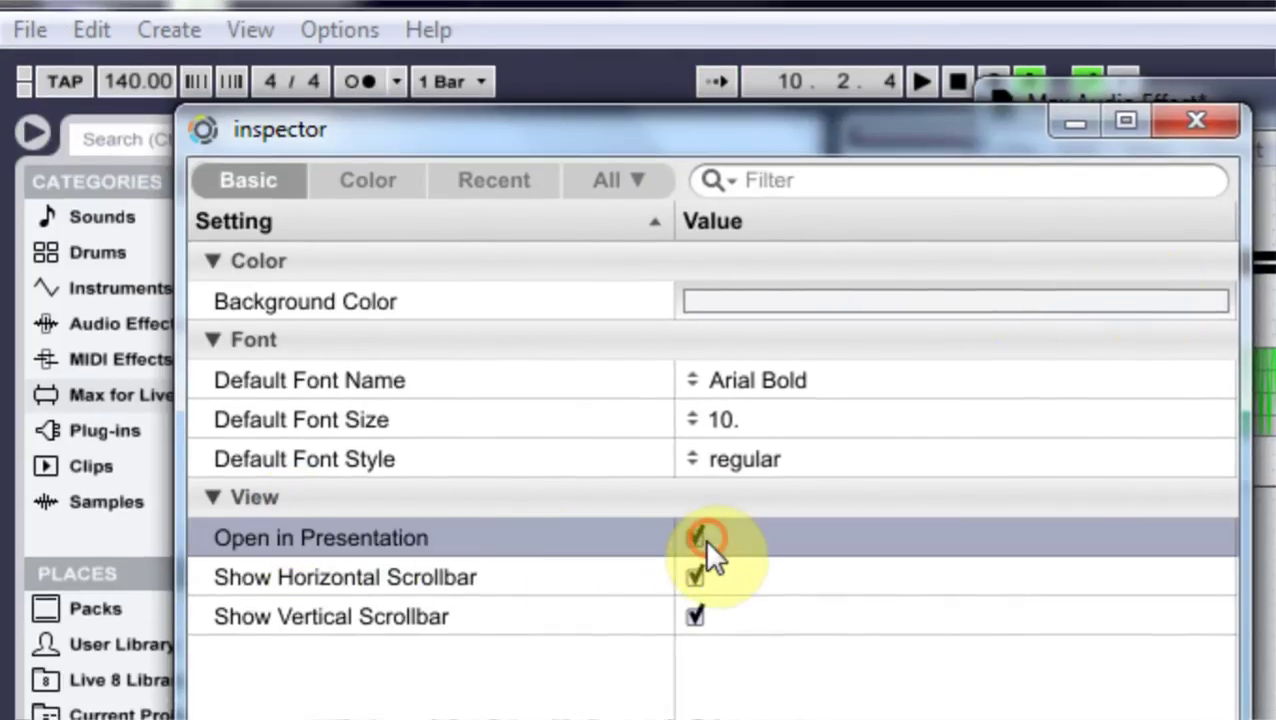
click(1196, 122)
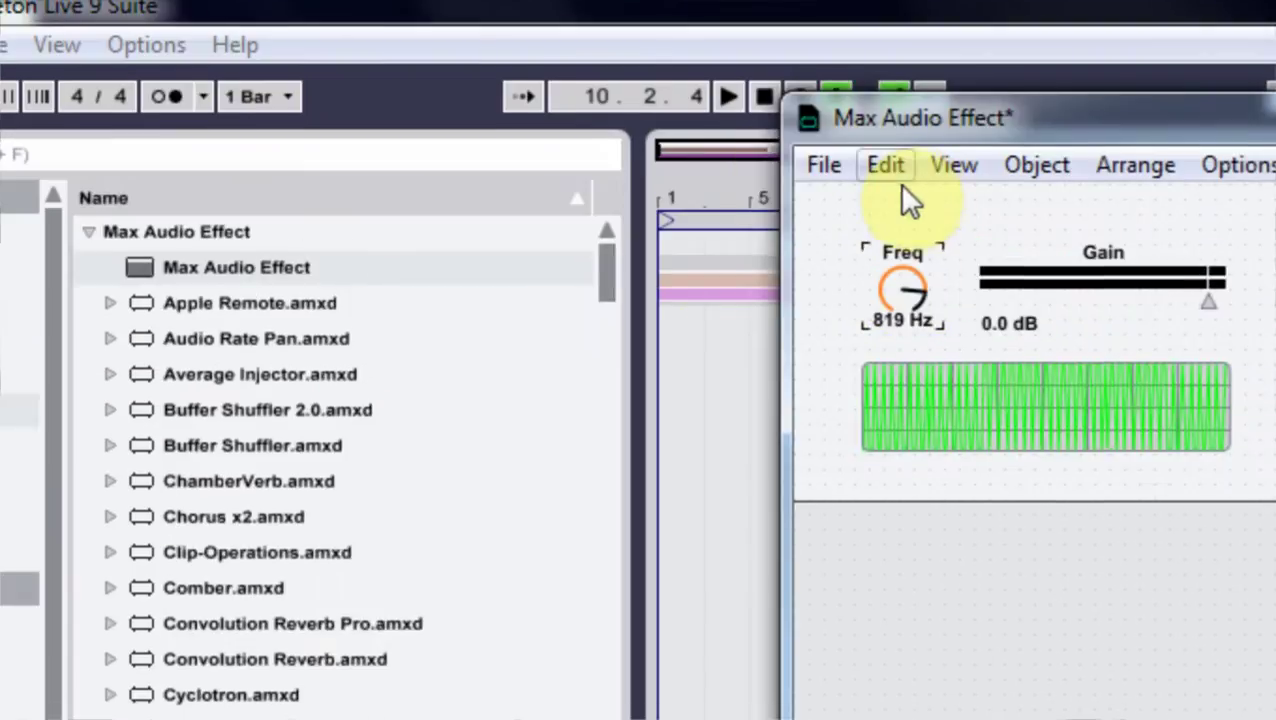
Save the device as test.amxd, confirming replacement of the existing file
click(810, 170)
click(904, 538)
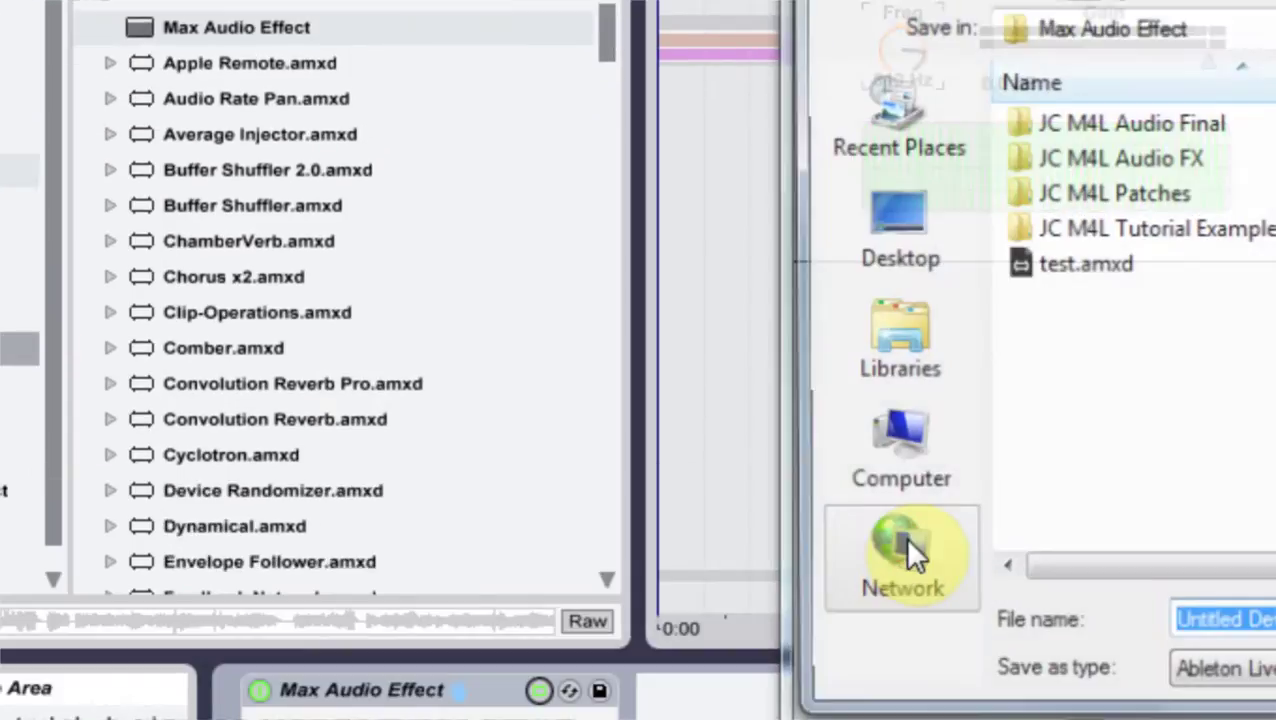
click(852, 270)
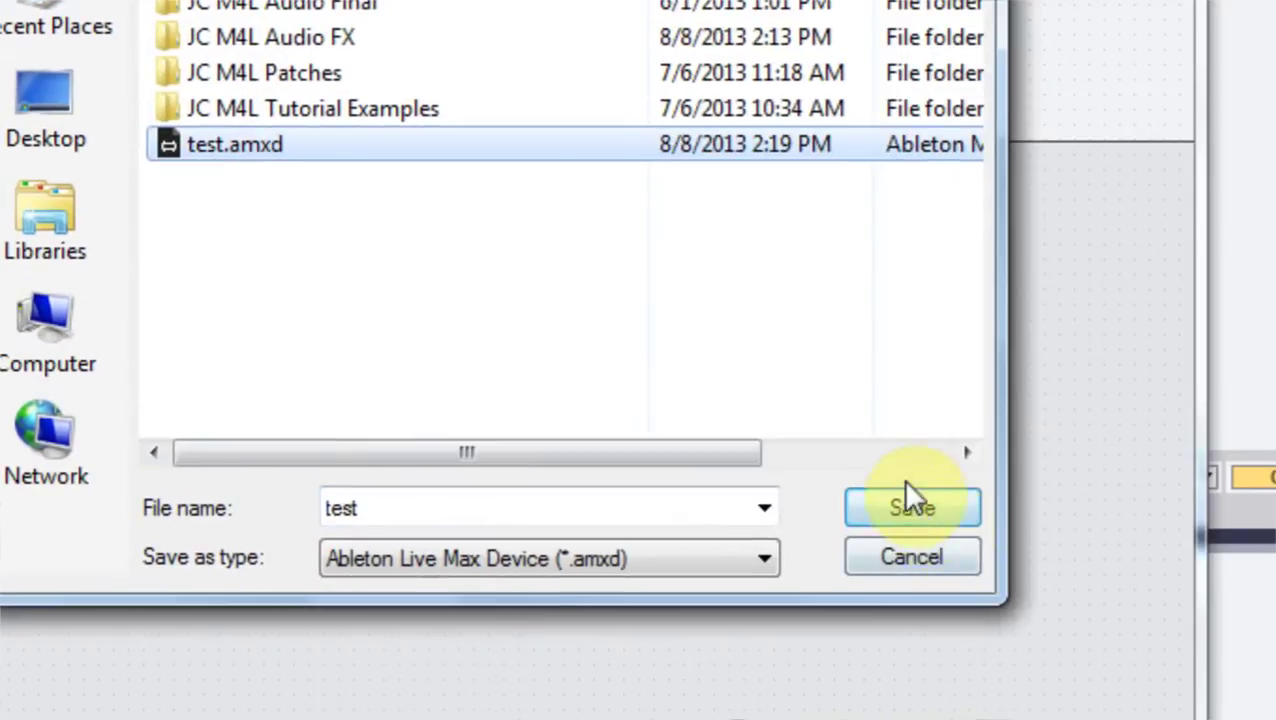
click(908, 502)
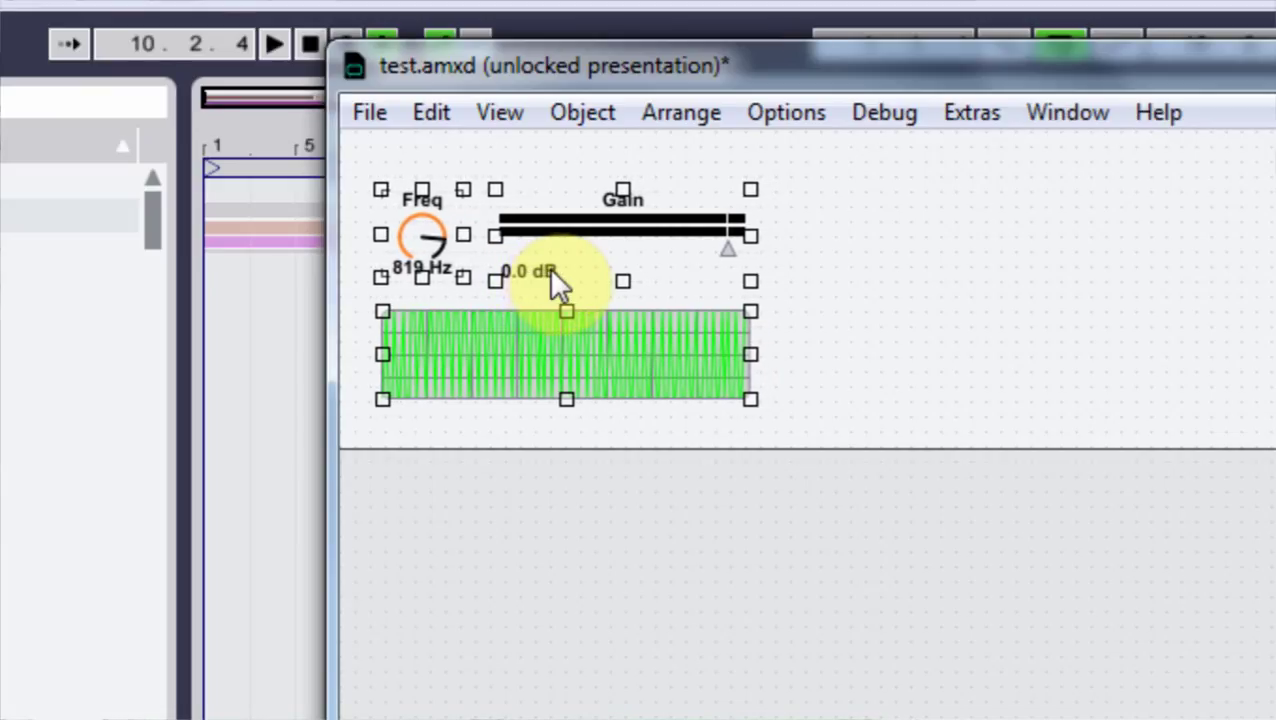
Deselect the device objects and save the device
click(567, 293)
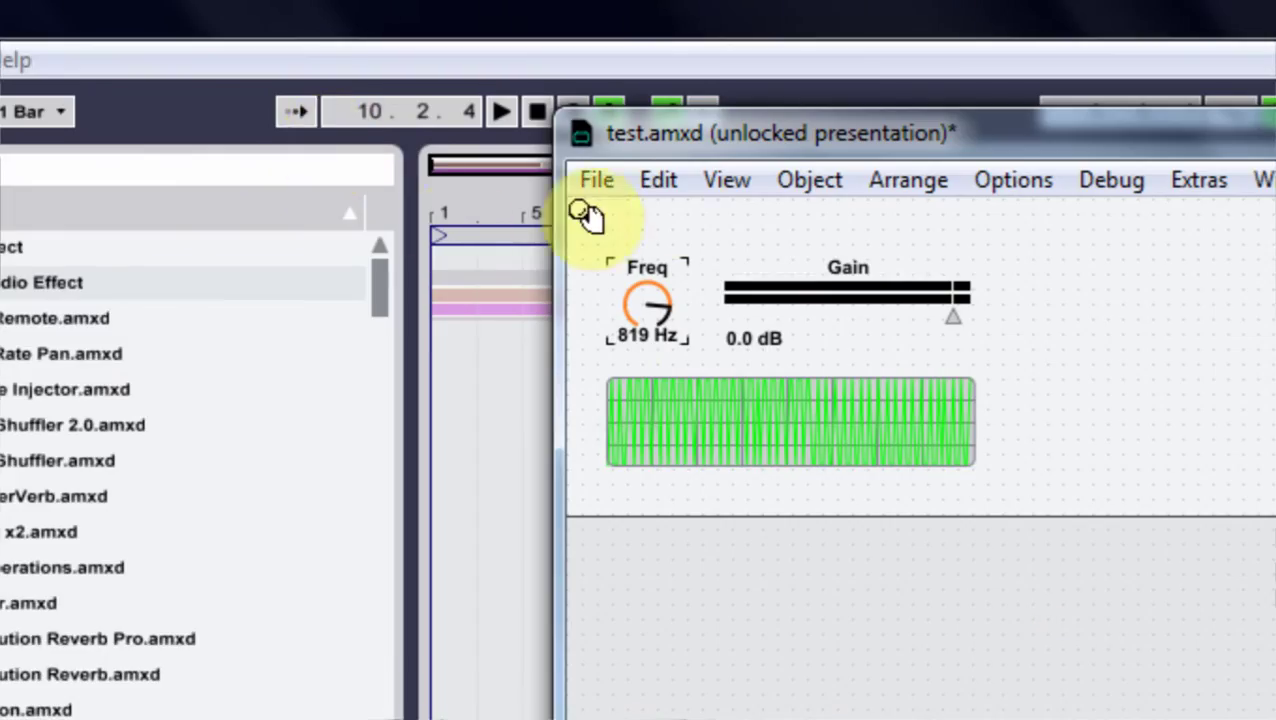
click(369, 89)
click(483, 679)
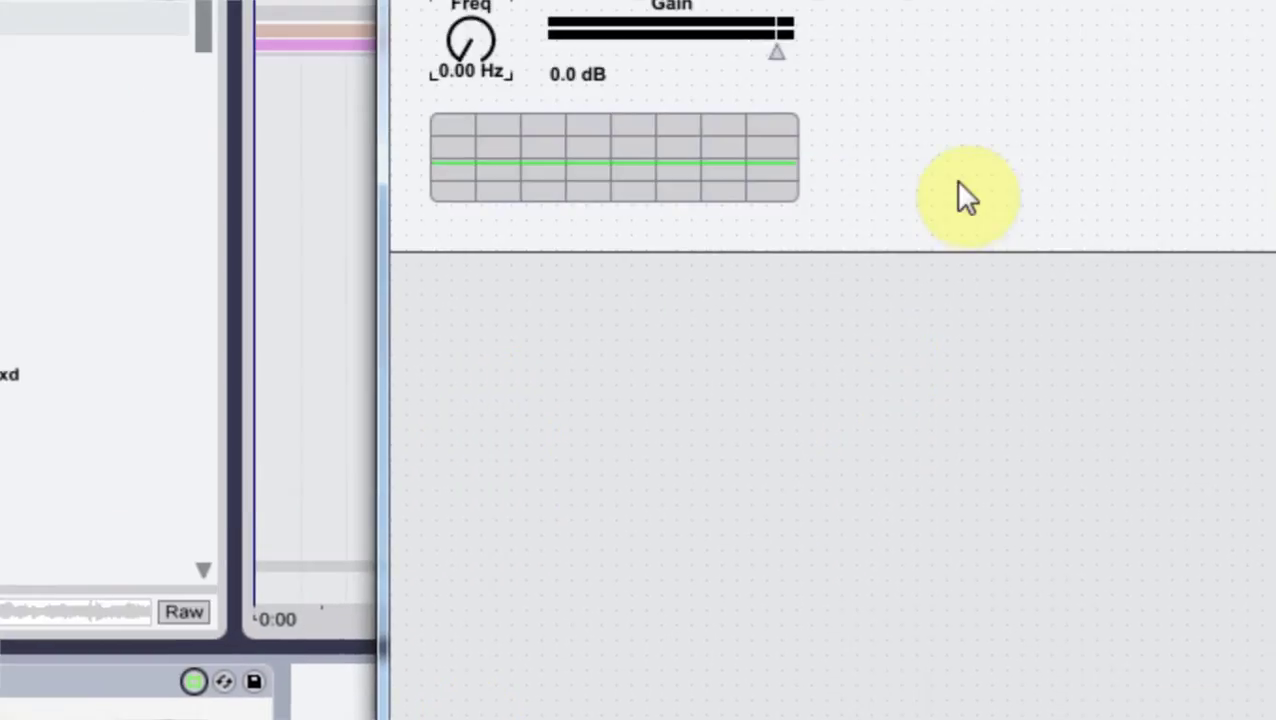
Nudge all the device's objects slightly up and left, then save again
drag(955, 182, 428, 180)
drag(467, 252, 450, 250)
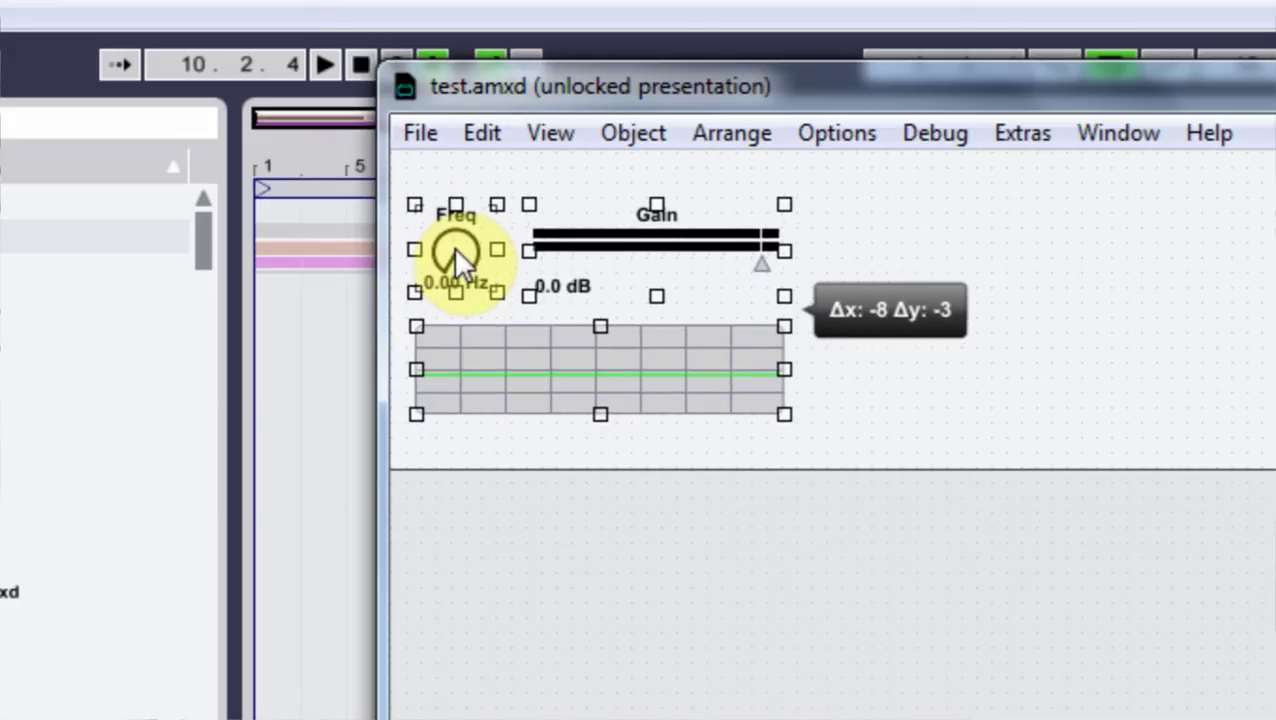
drag(453, 246, 456, 241)
click(562, 520)
click(420, 133)
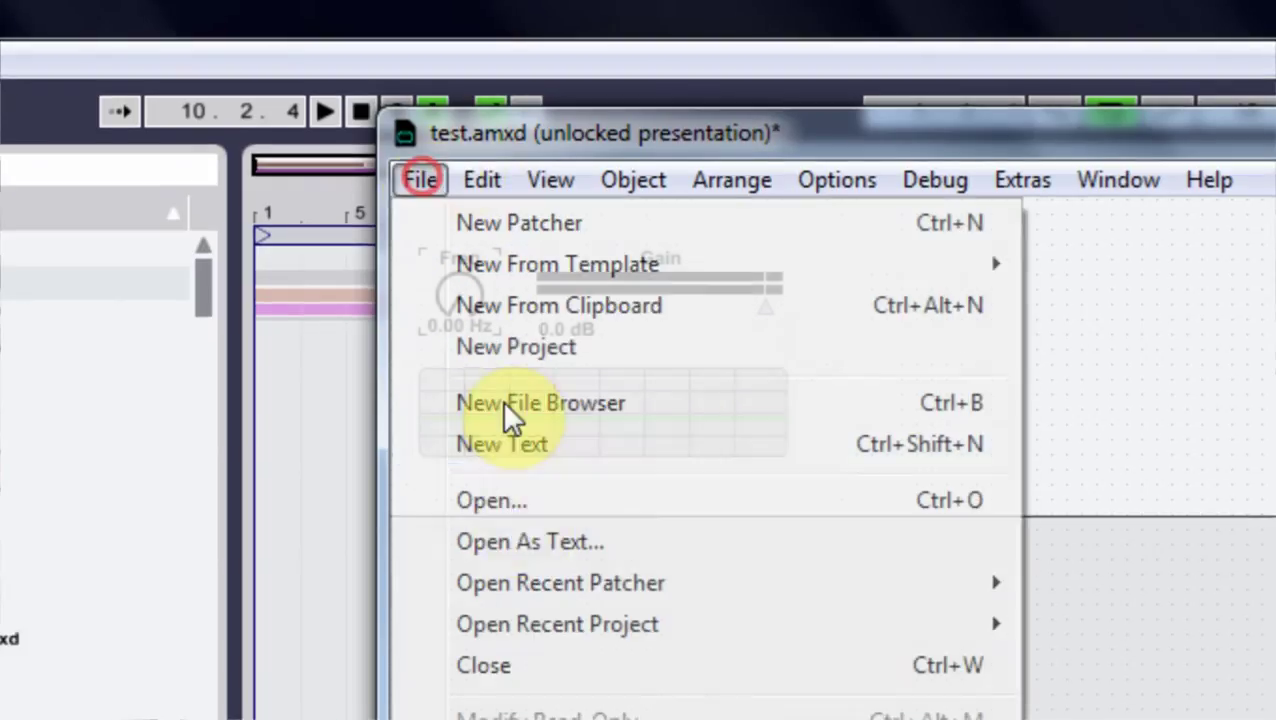
click(522, 548)
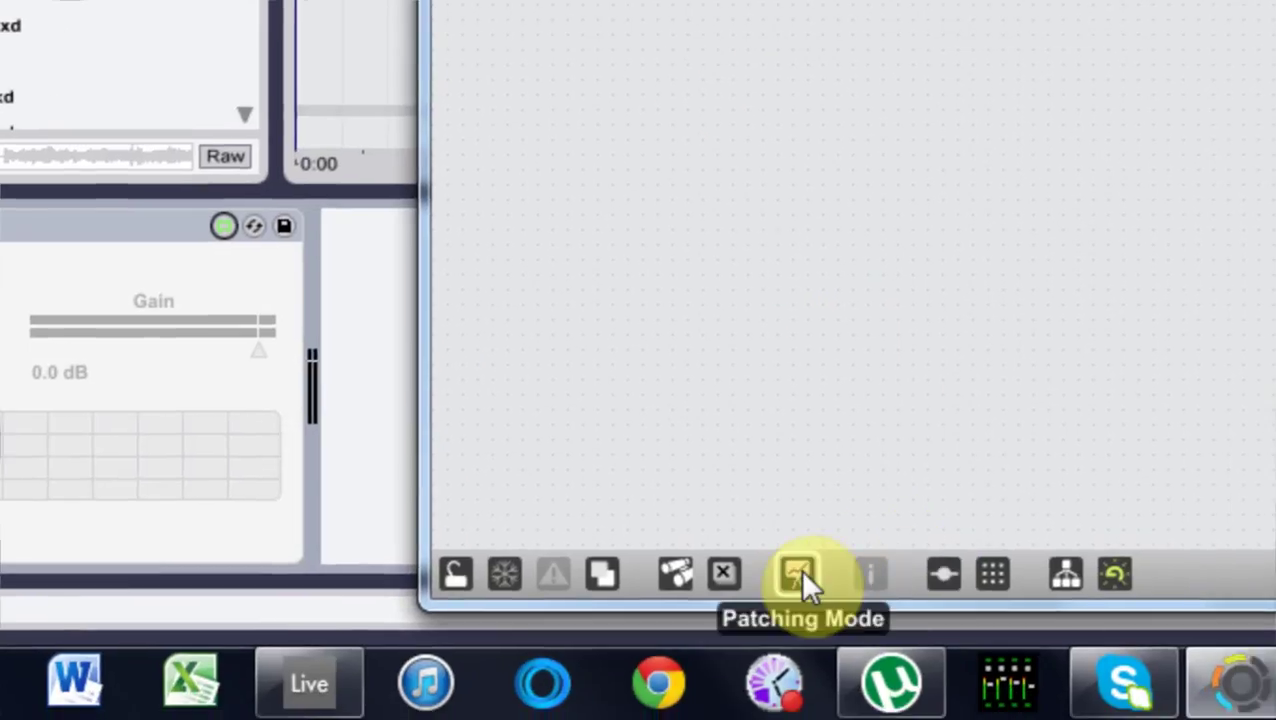
In patching mode, create a panel object and move it up and left
click(797, 573)
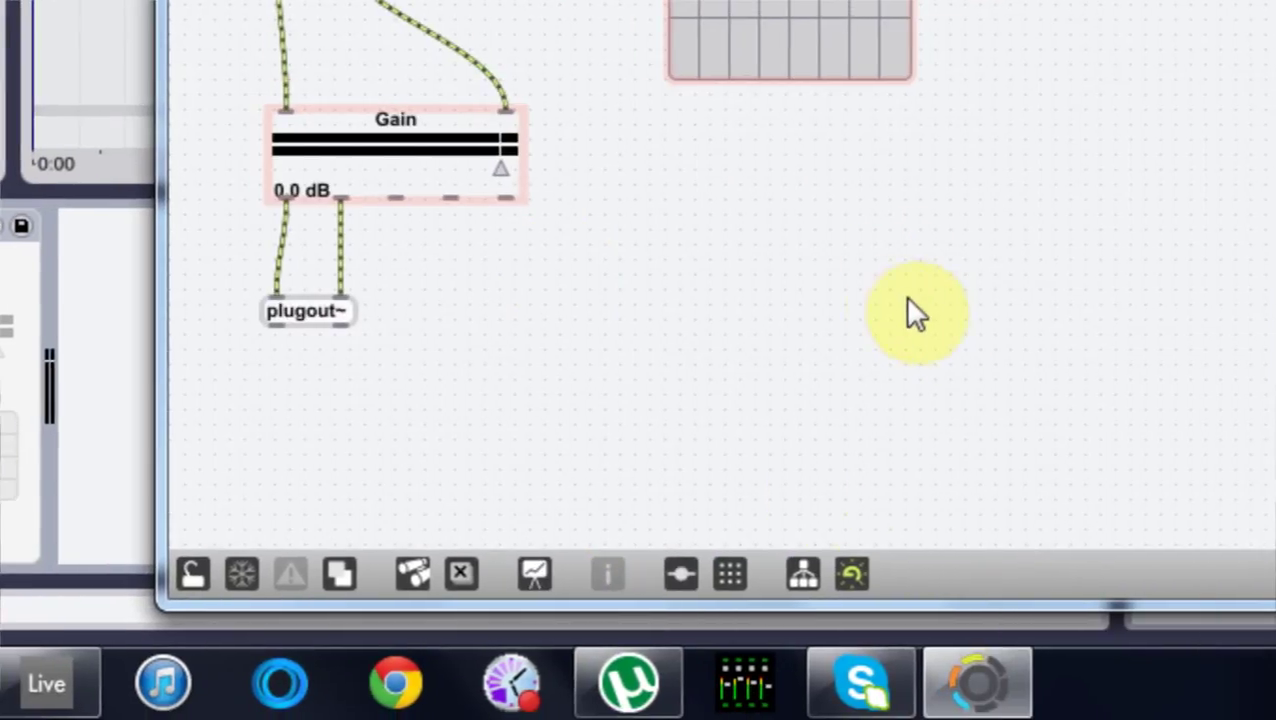
text(n)
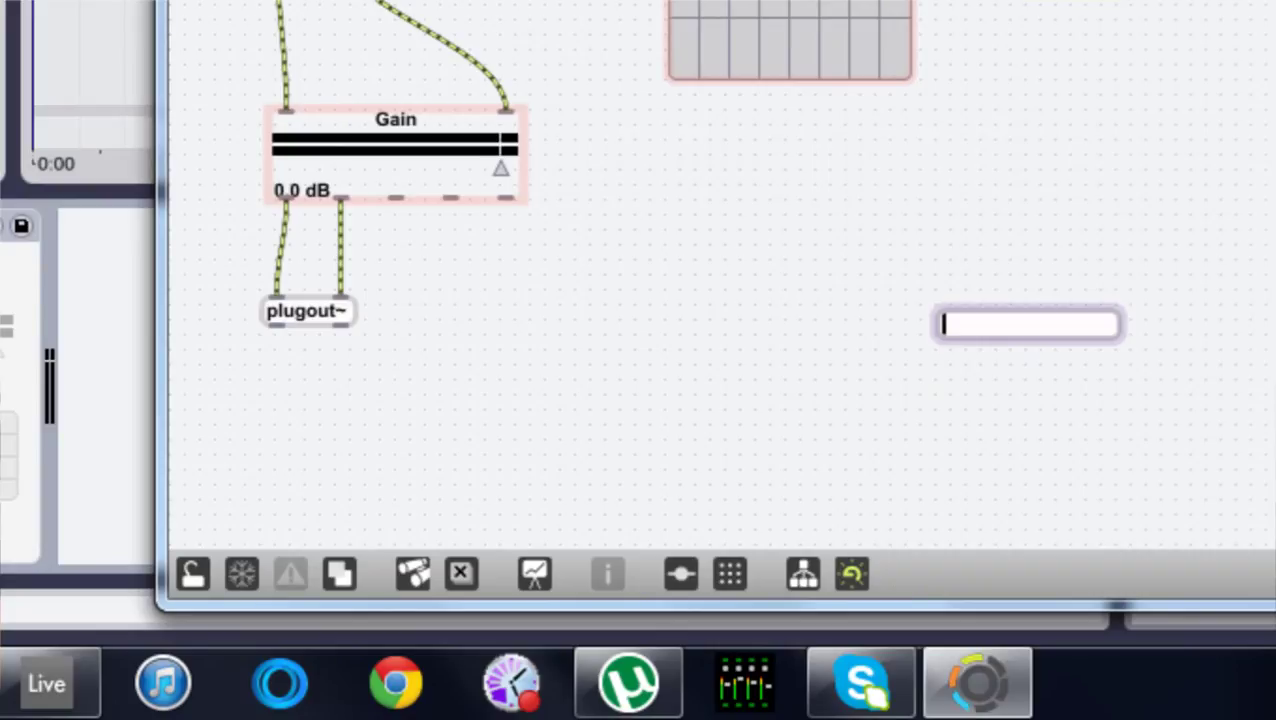
text(p)
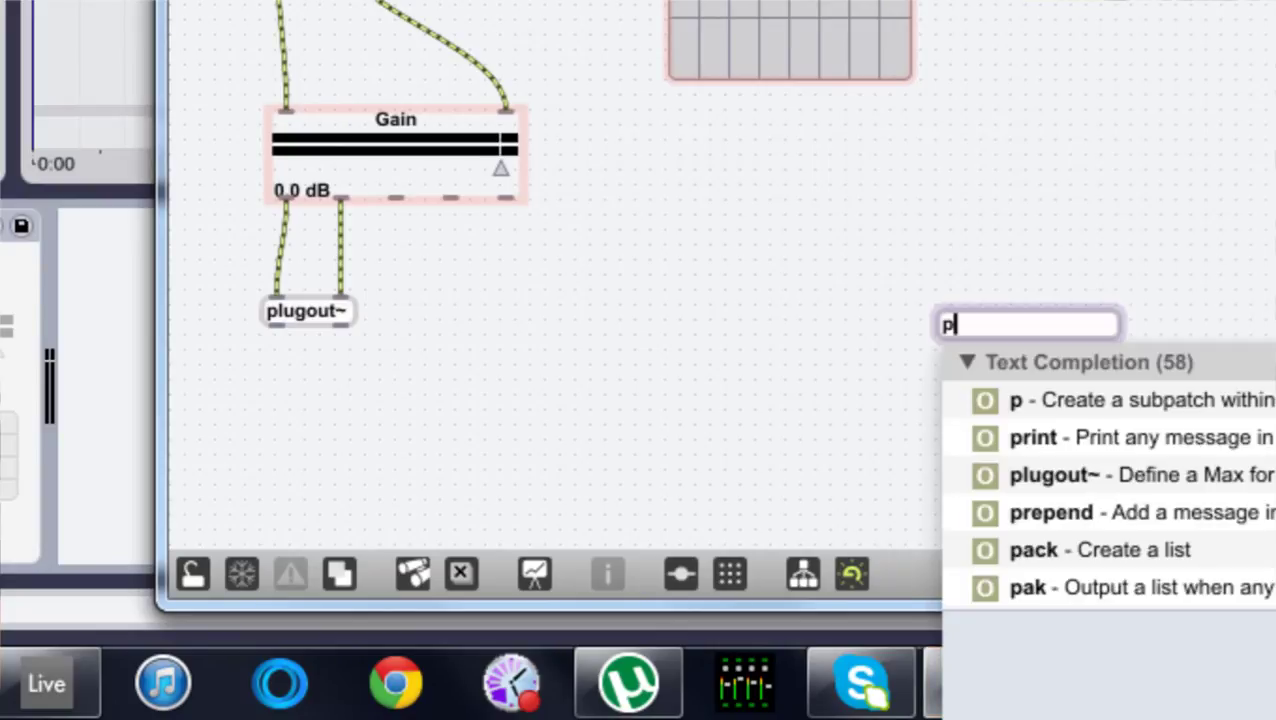
text(ack)
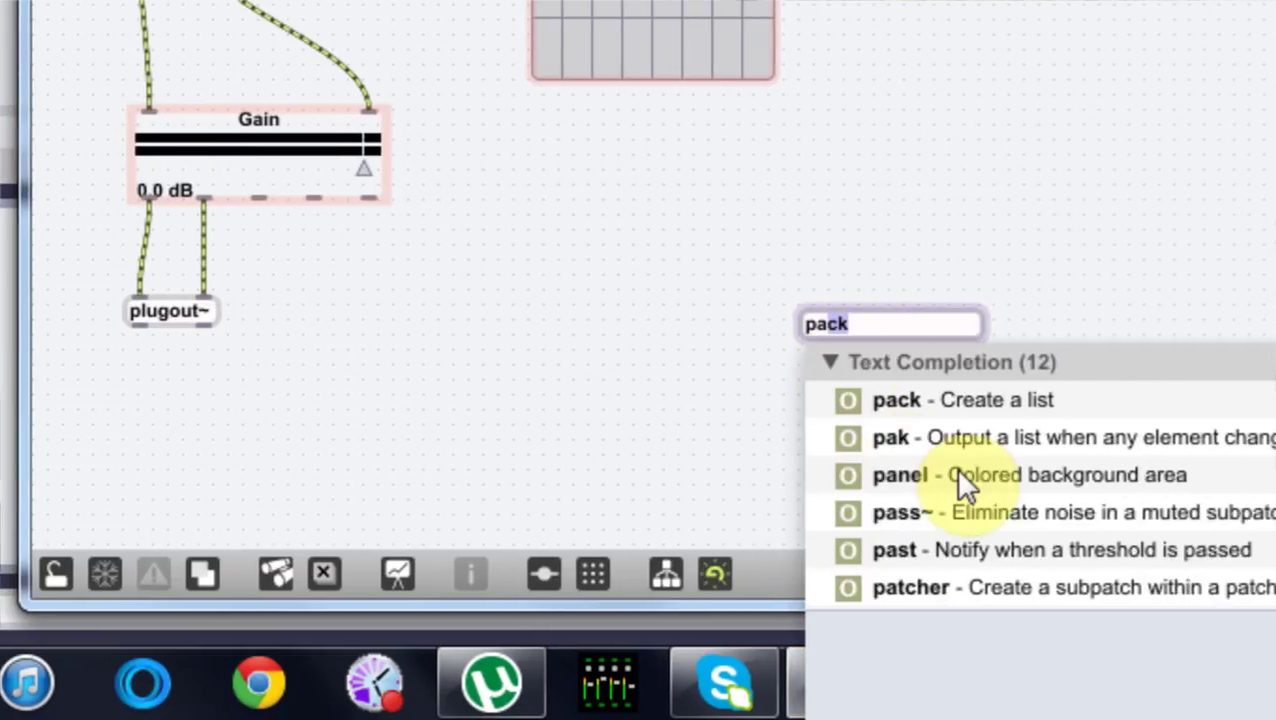
click(1186, 475)
drag(749, 387, 550, 241)
Tick Include in Presentation and Include in Background for the panel
right_click(597, 312)
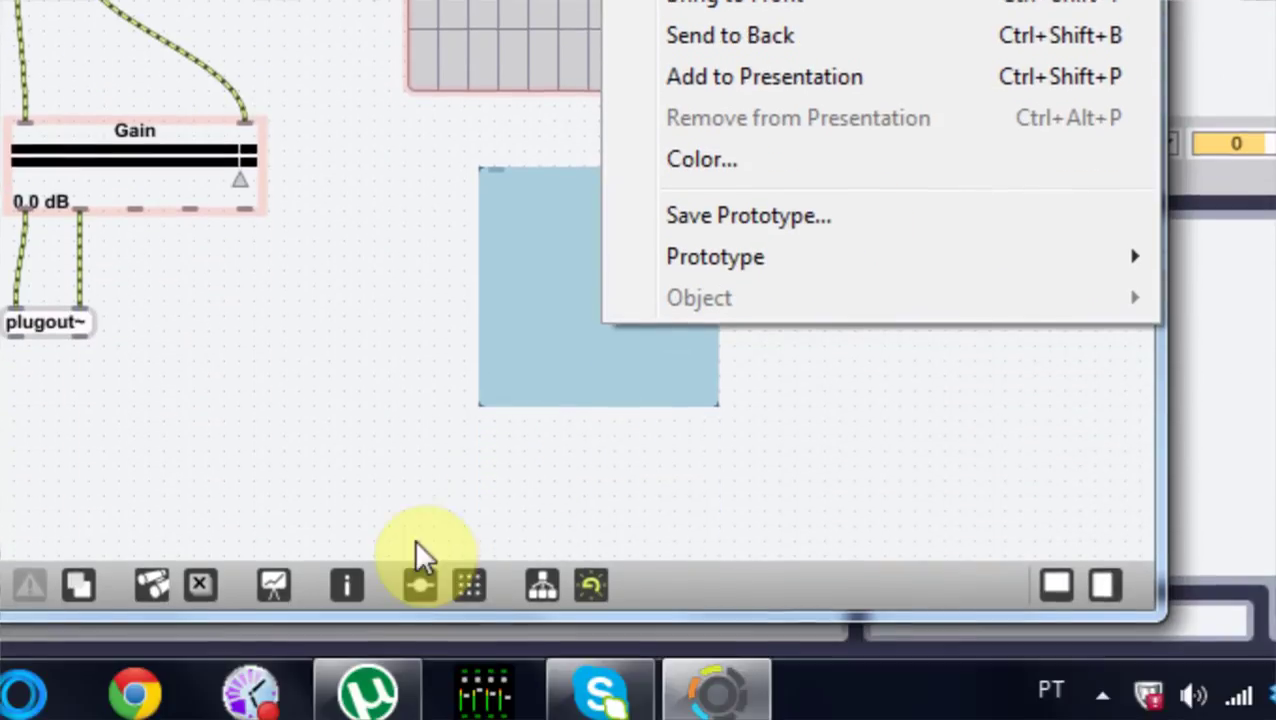
click(352, 487)
click(551, 338)
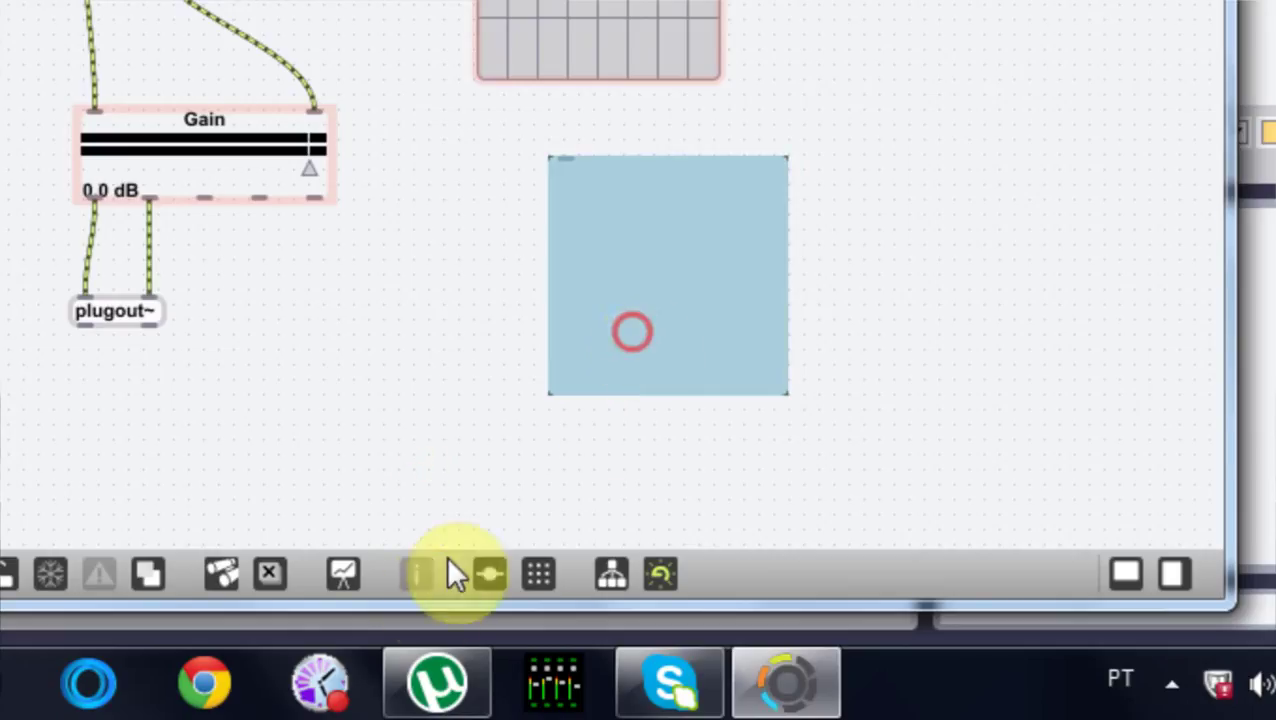
click(347, 585)
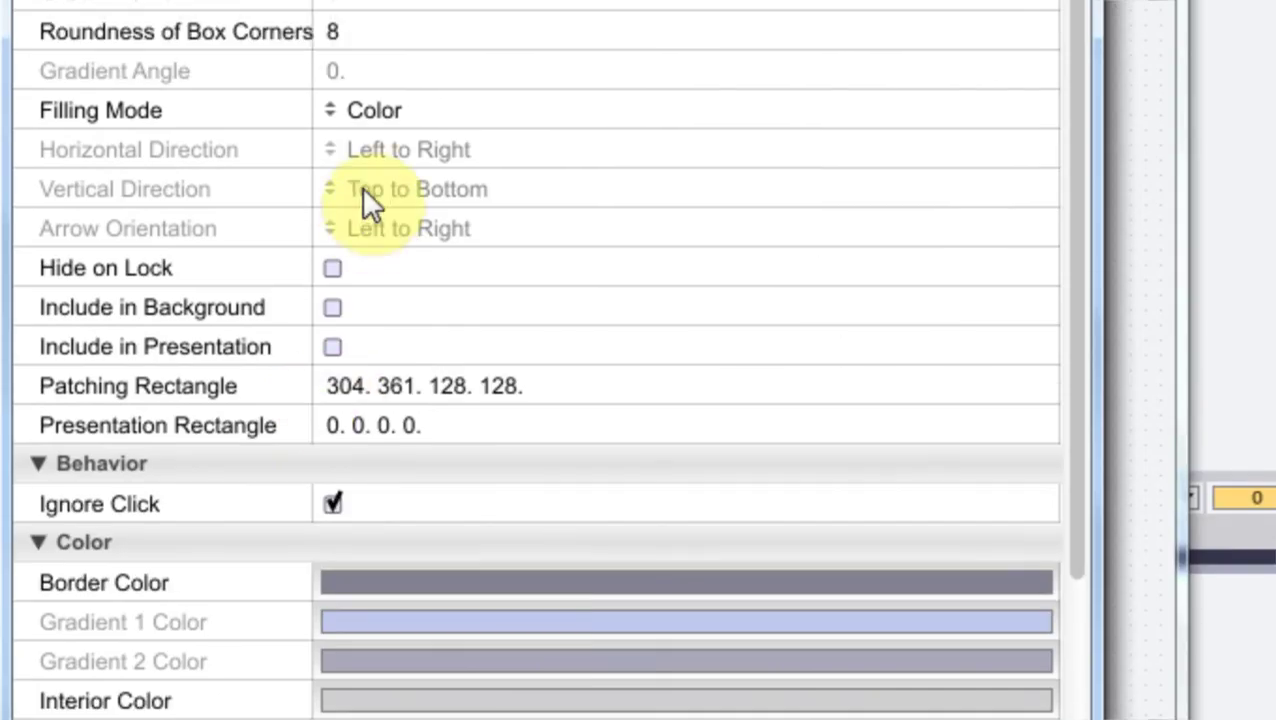
click(332, 346)
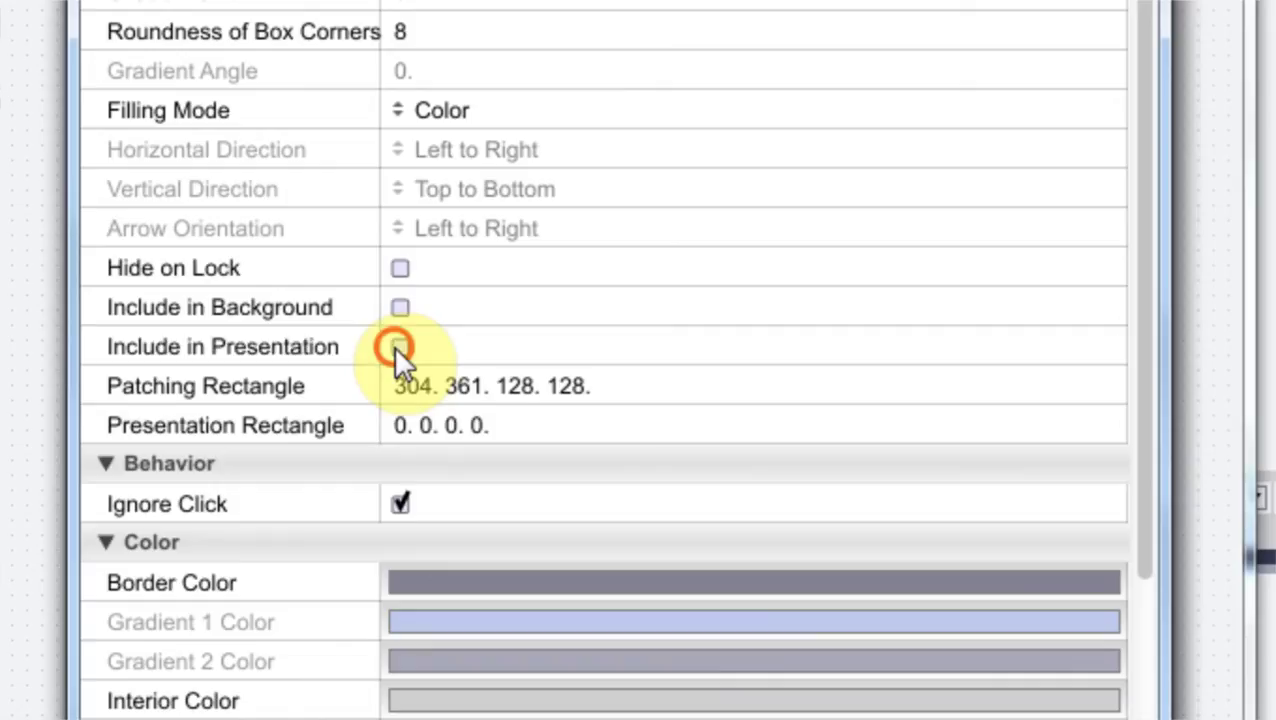
click(401, 307)
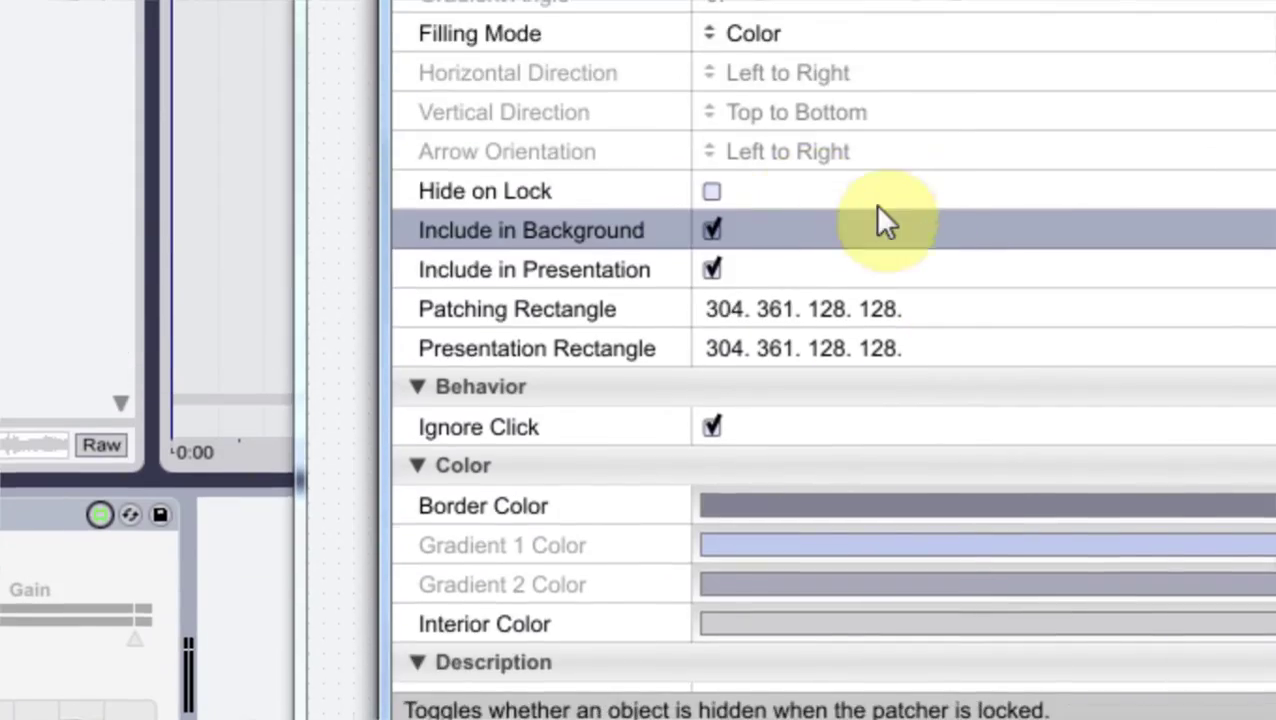
Set the panel's Filling Mode to Gradient with a medium green Gradient 1 Color
click(753, 38)
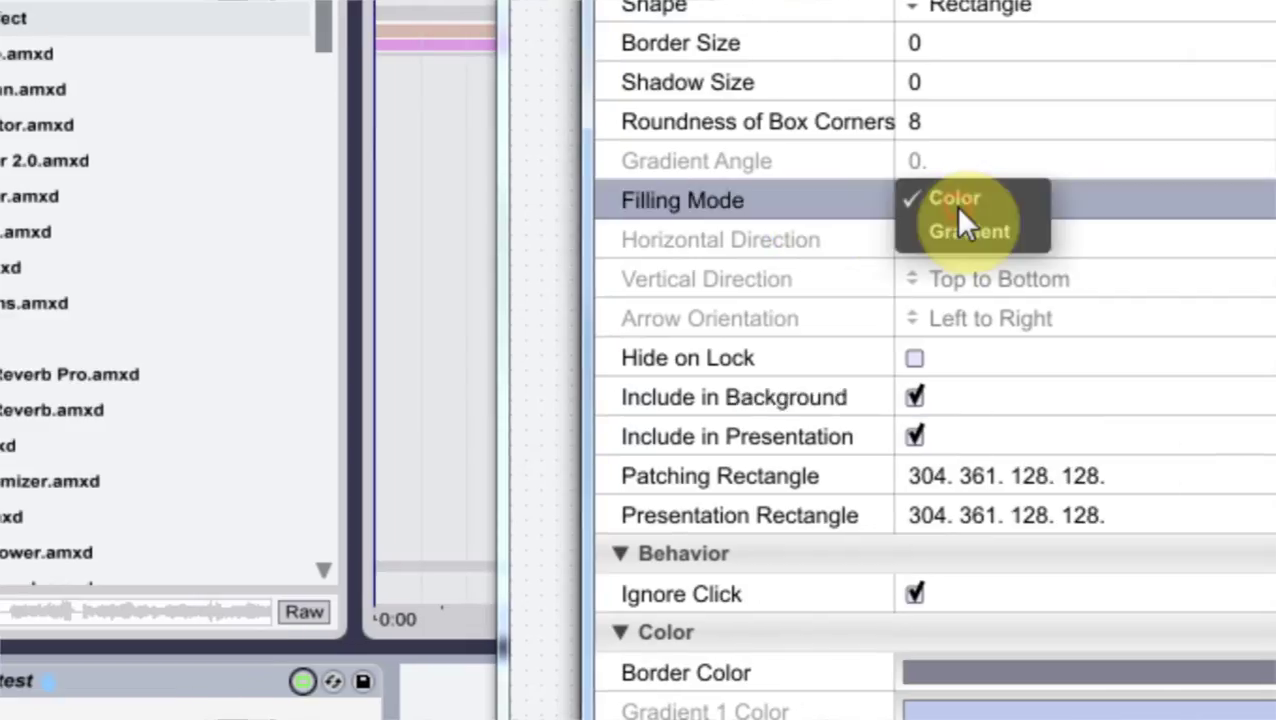
click(955, 232)
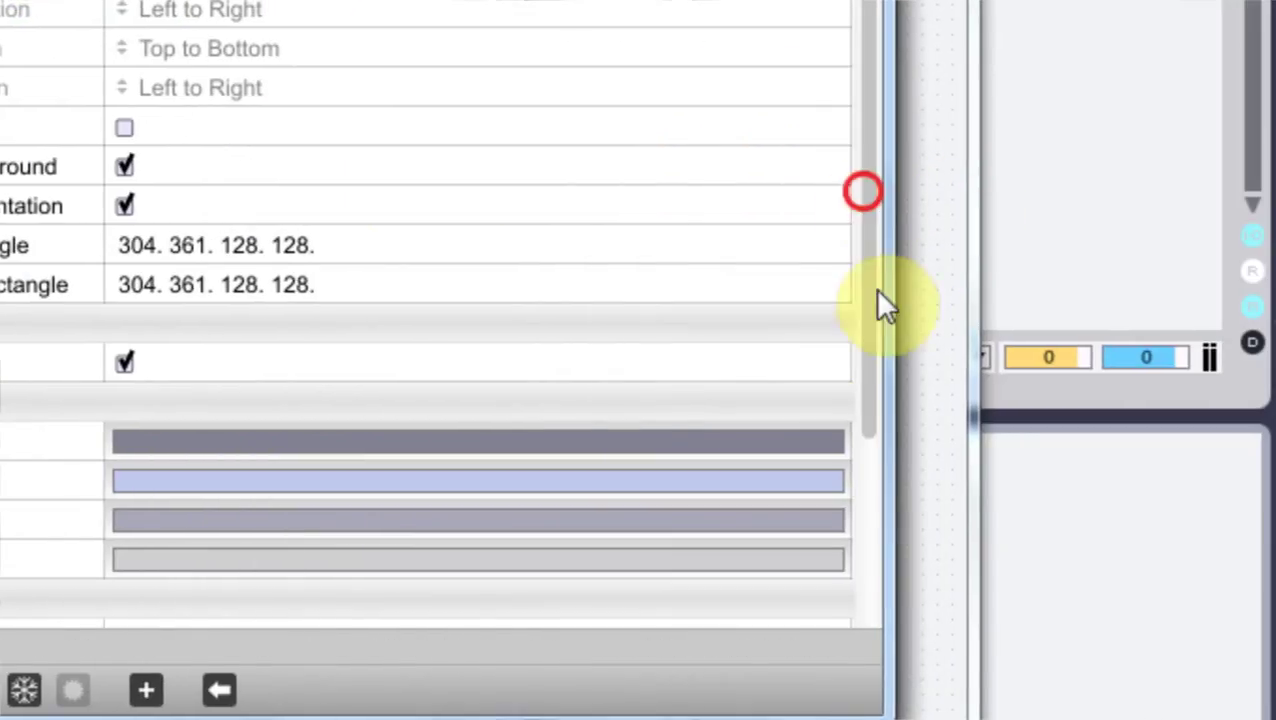
scroll(414, 347, down, 3)
click(407, 481)
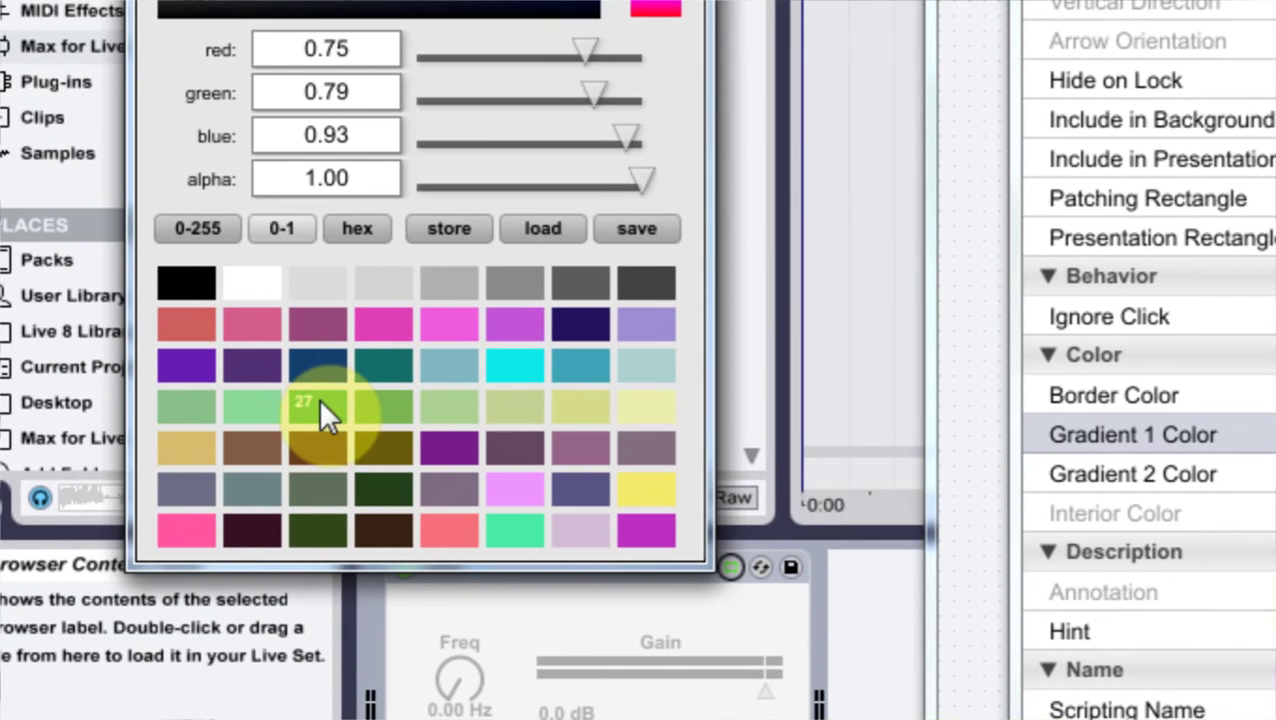
click(308, 410)
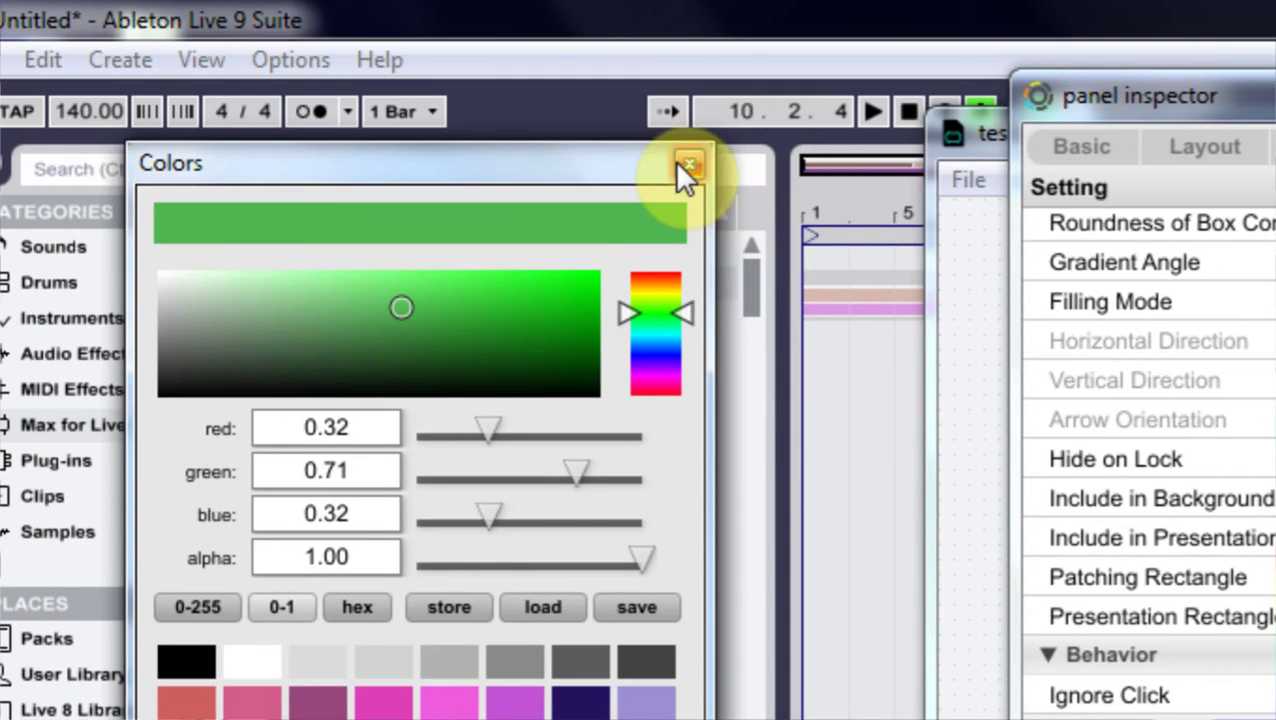
click(686, 165)
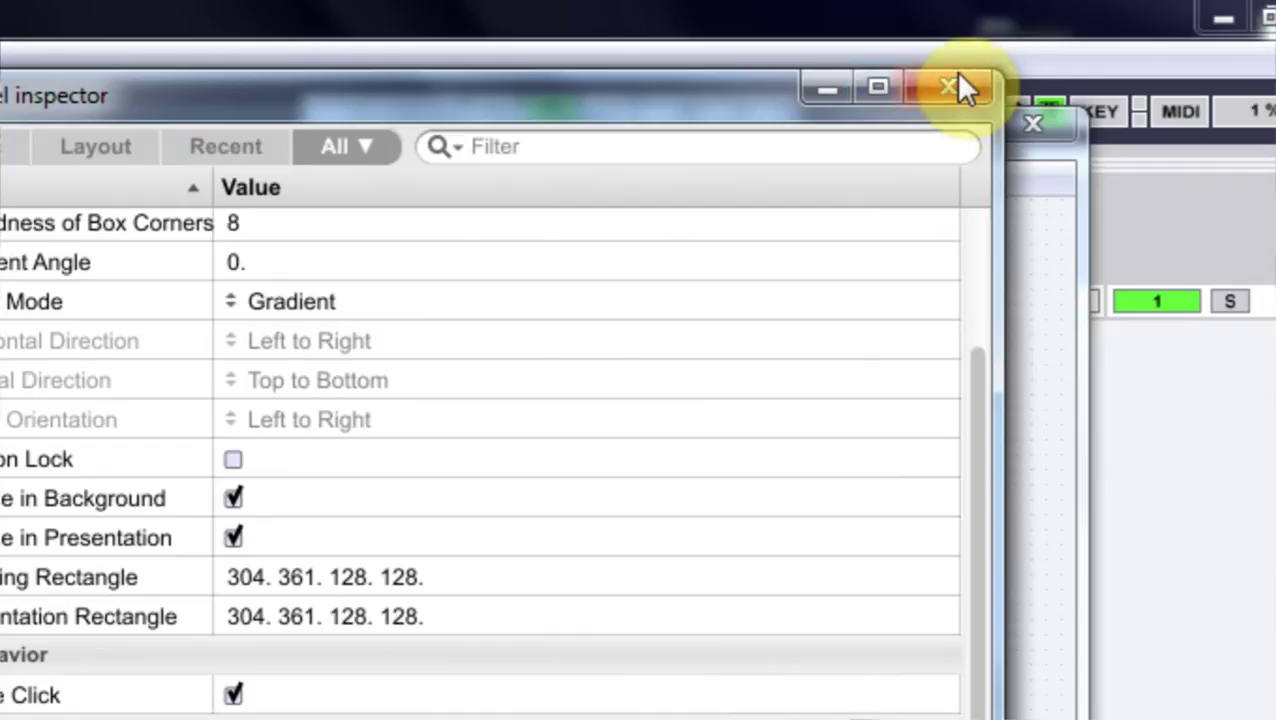
click(948, 88)
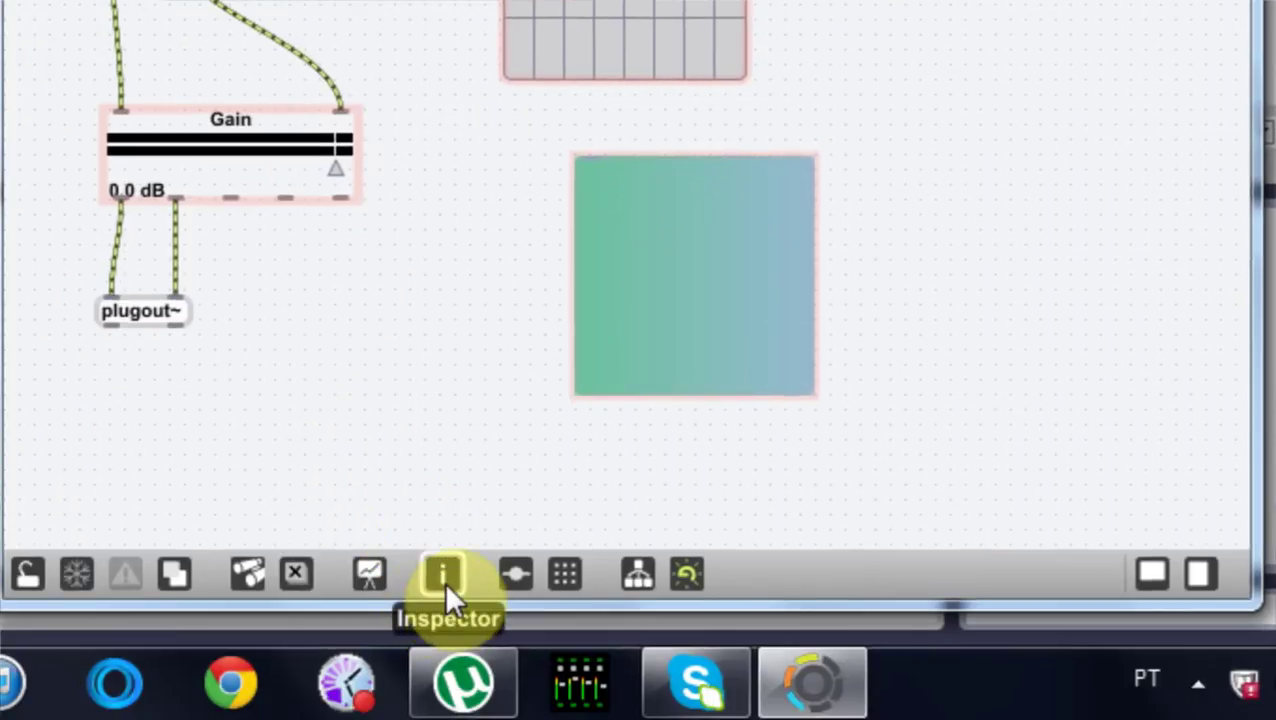
Move the gradient panel behind the controls at top-left, widen it to 218 and lengthen it over the scope
click(369, 574)
drag(709, 330, 356, 312)
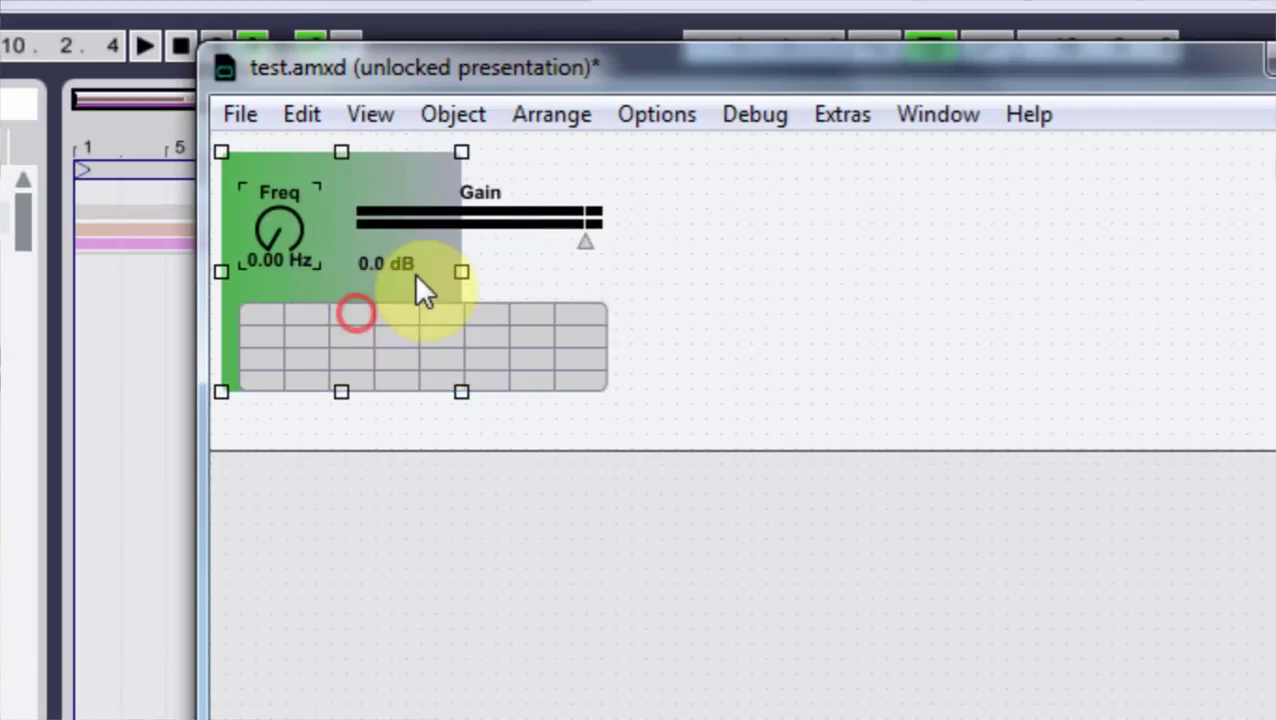
drag(459, 272, 627, 275)
drag(426, 392, 420, 432)
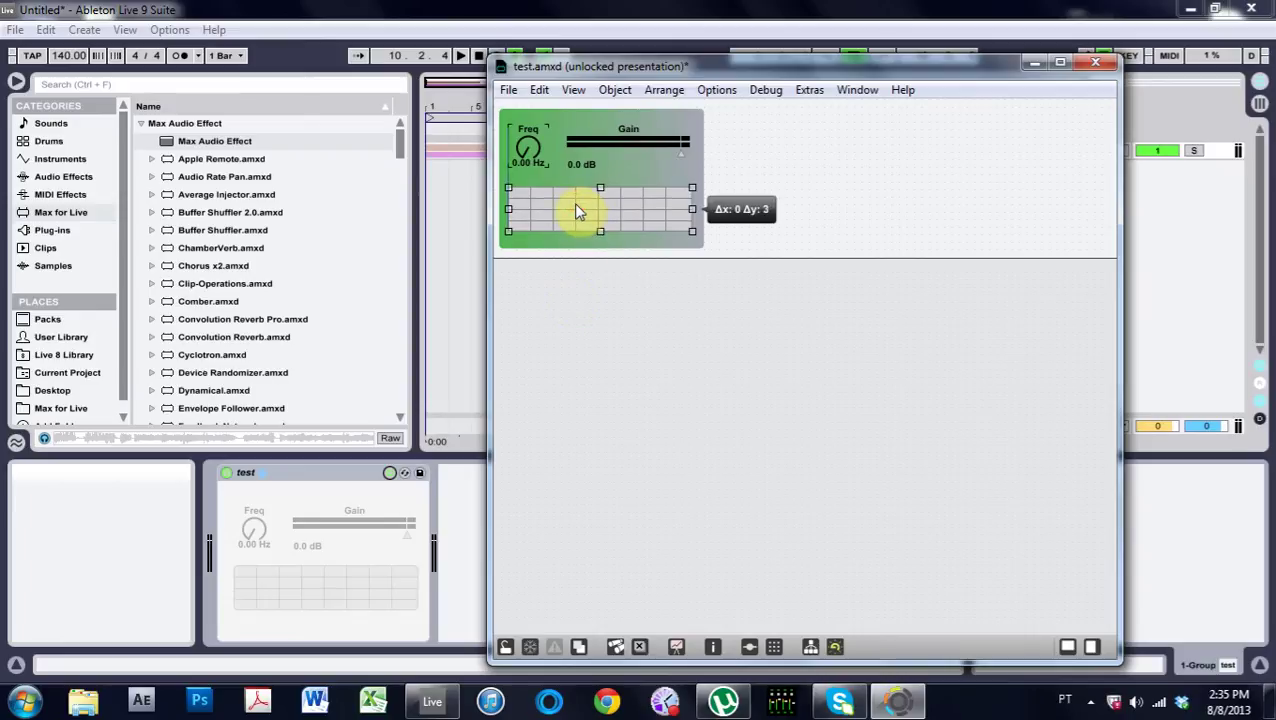
click(598, 299)
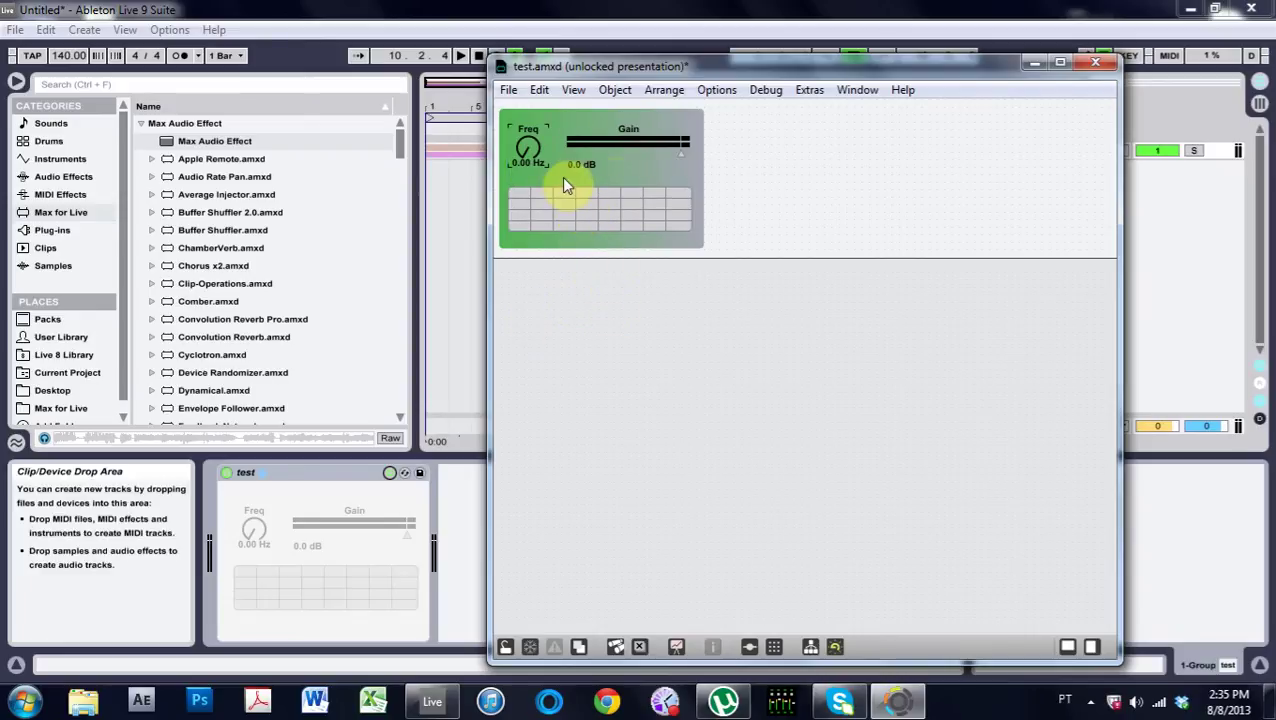
Set the background panel's Gradient 1 Color to pure white in its Inspector
click(607, 170)
click(712, 648)
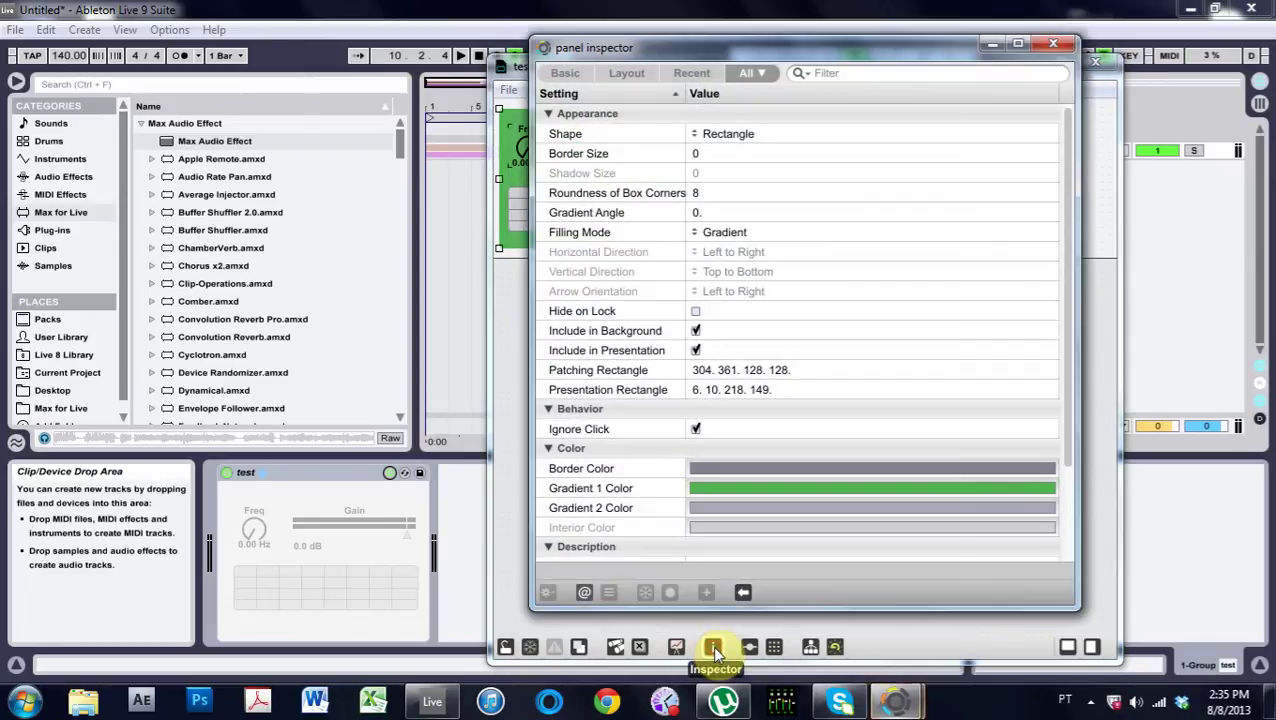
click(695, 498)
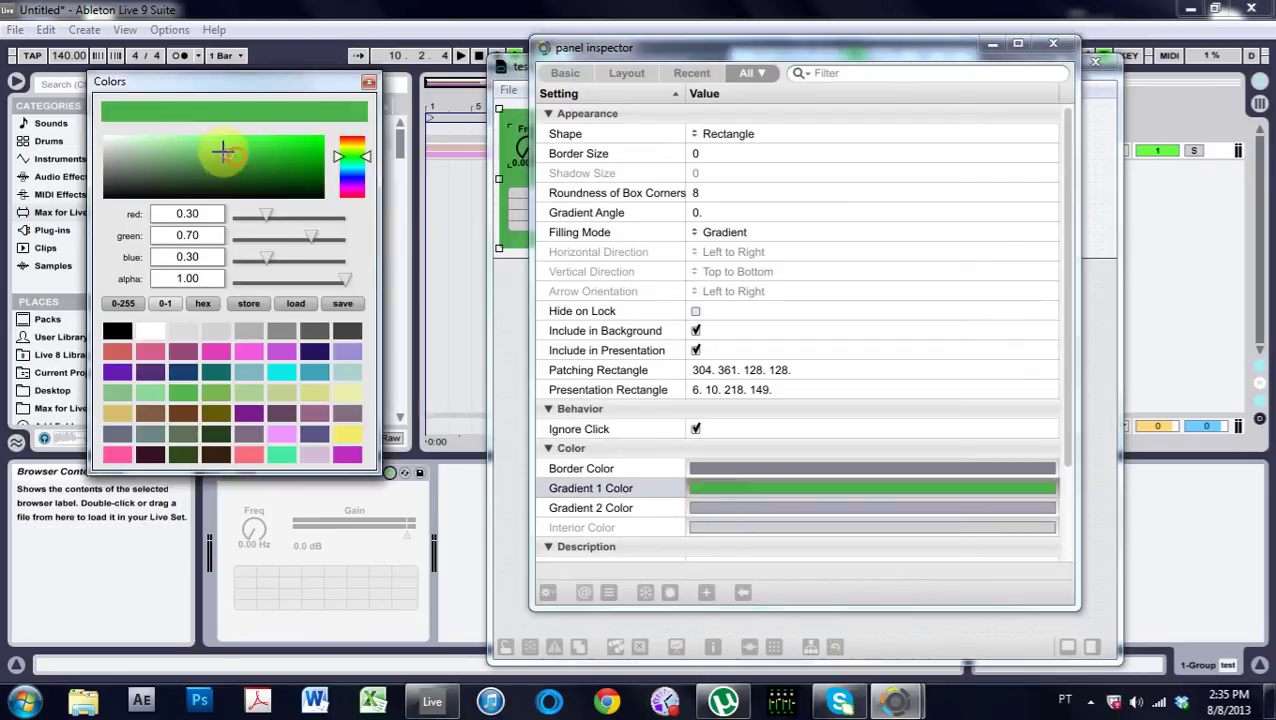
drag(222, 152, 165, 120)
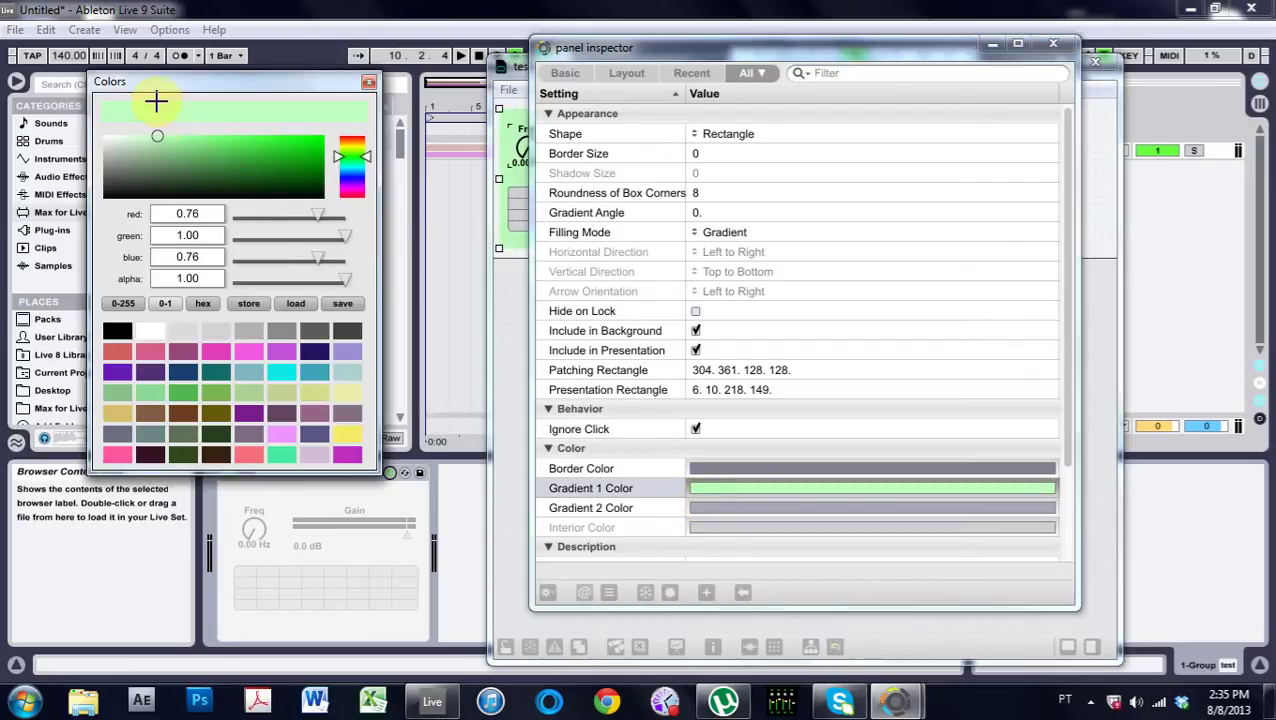
drag(113, 77, 85, 57)
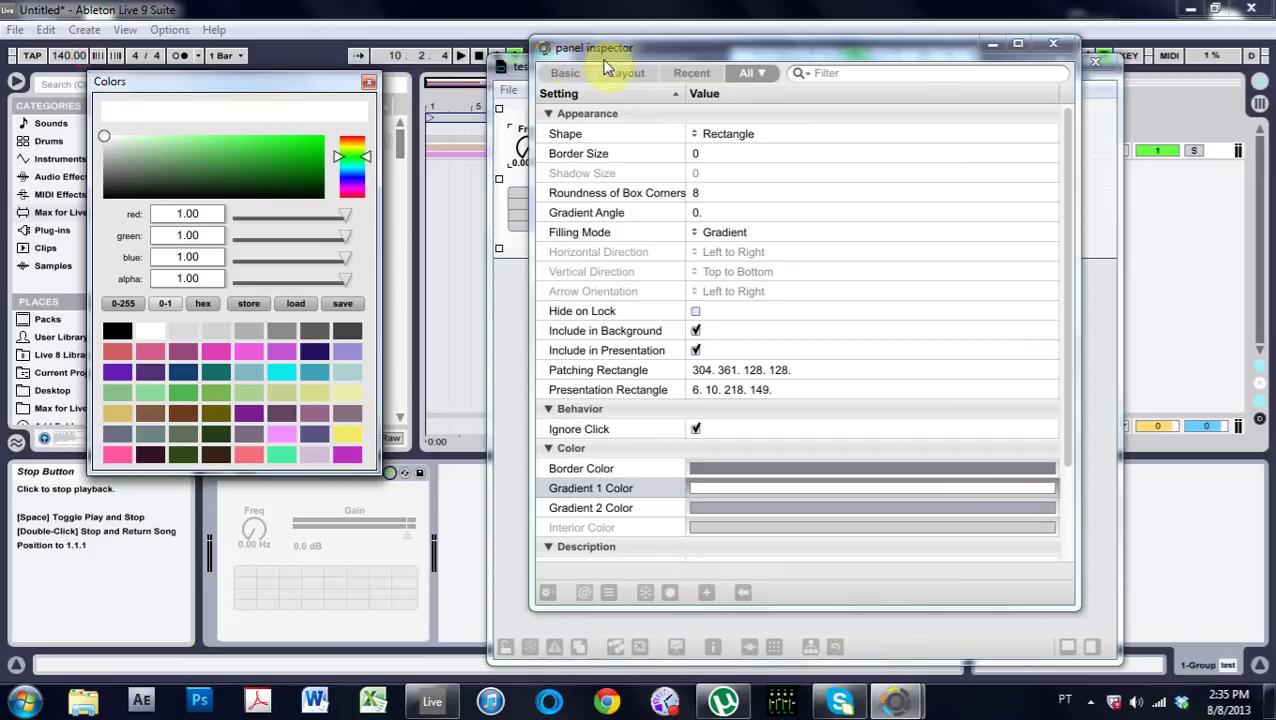
drag(596, 47, 768, 242)
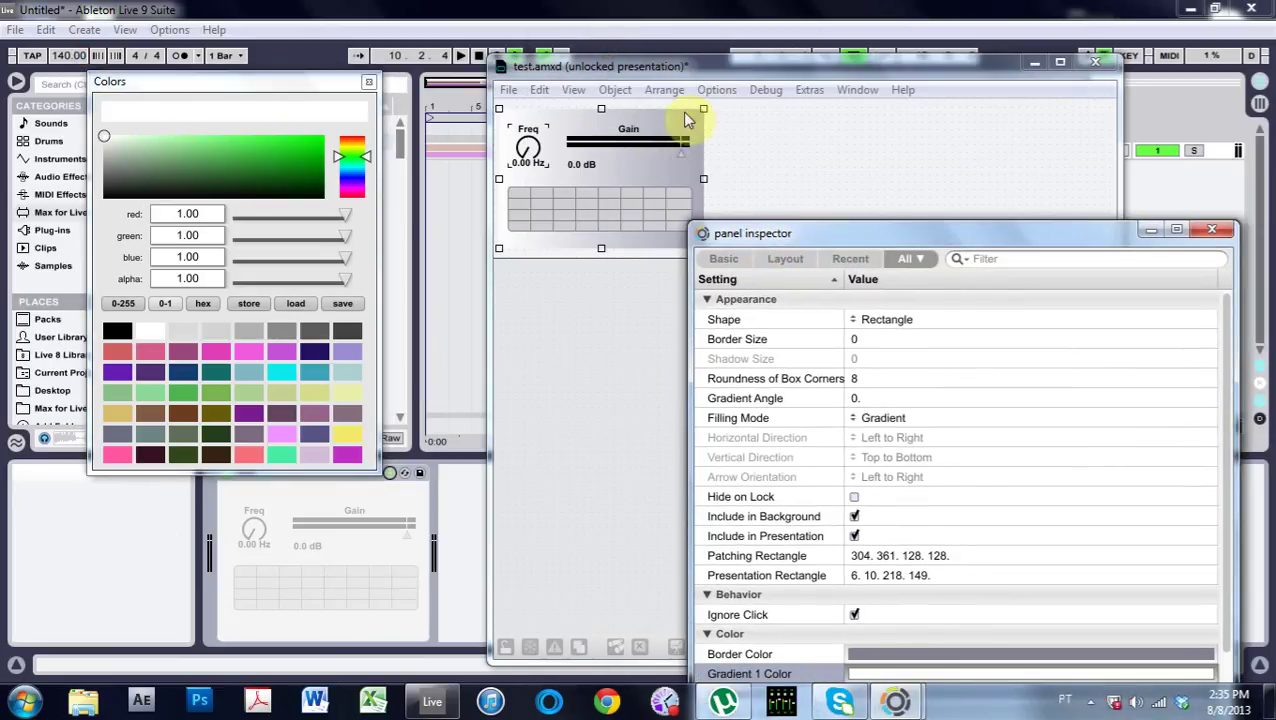
click(370, 88)
drag(1224, 231, 1117, 150)
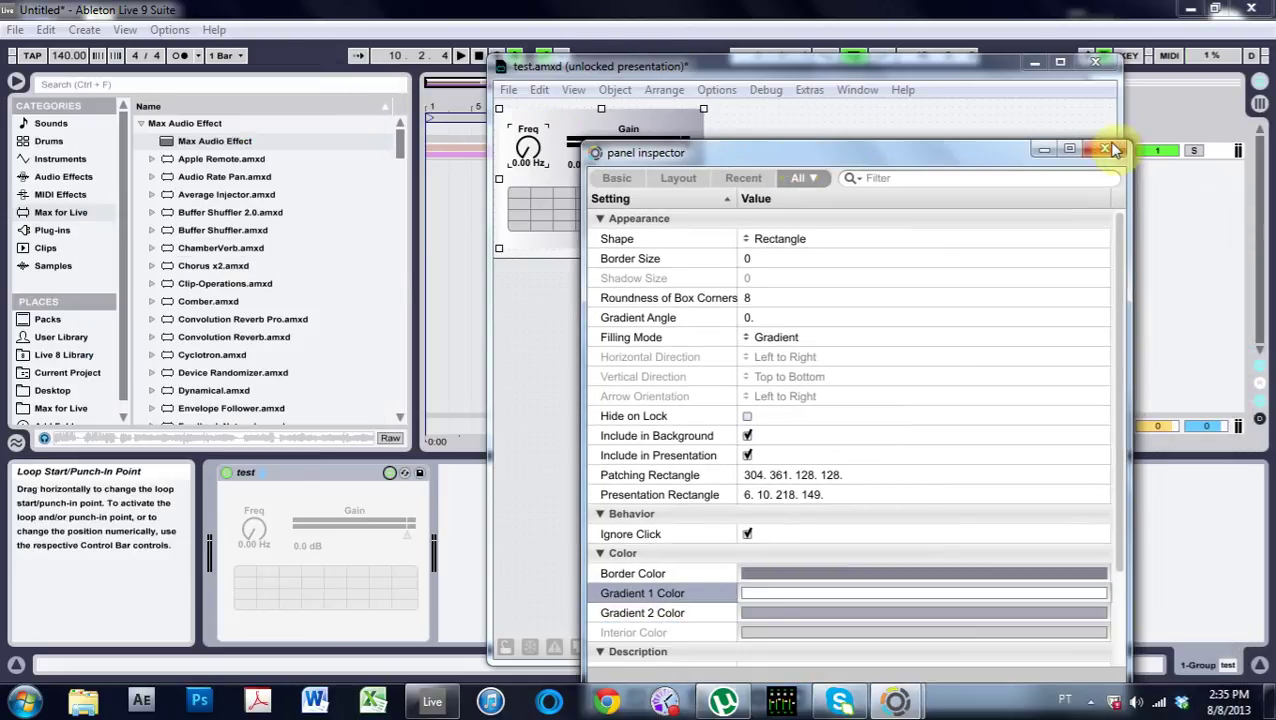
click(1117, 149)
click(622, 150)
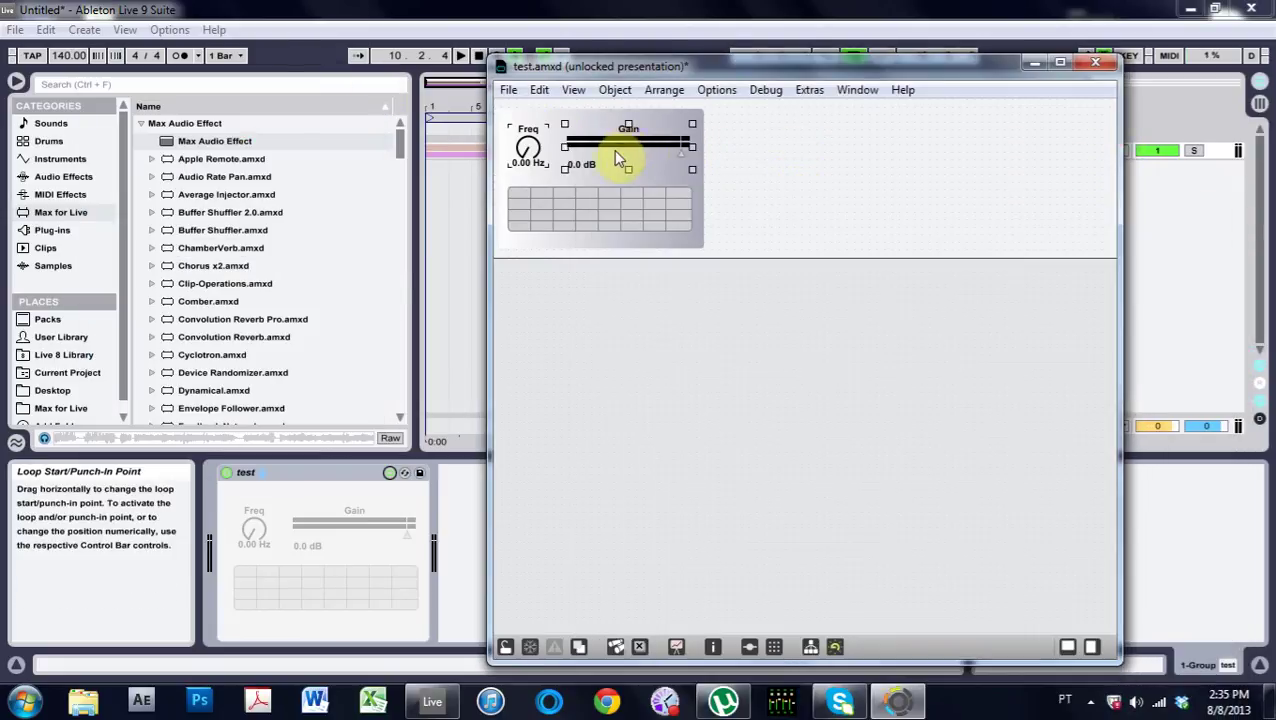
Set the Gain slider's Text Color to pure green, RGBA 0/1/0/1
click(711, 649)
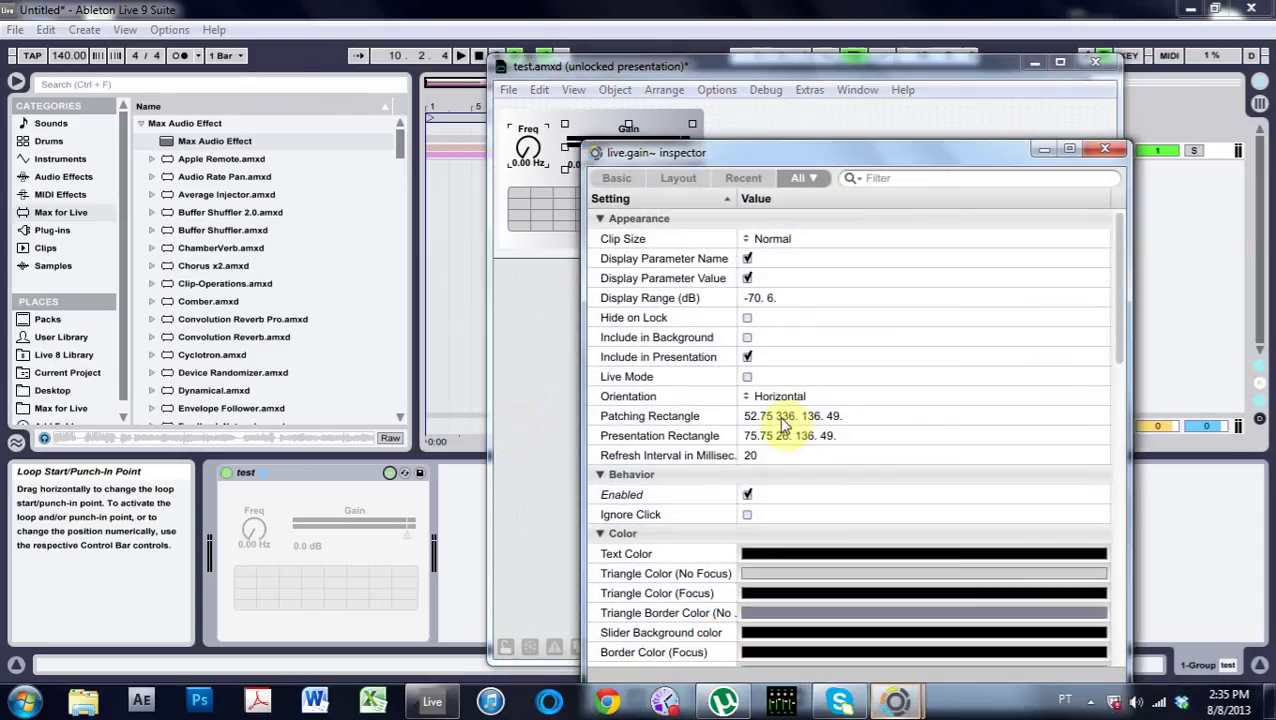
drag(905, 145, 940, 60)
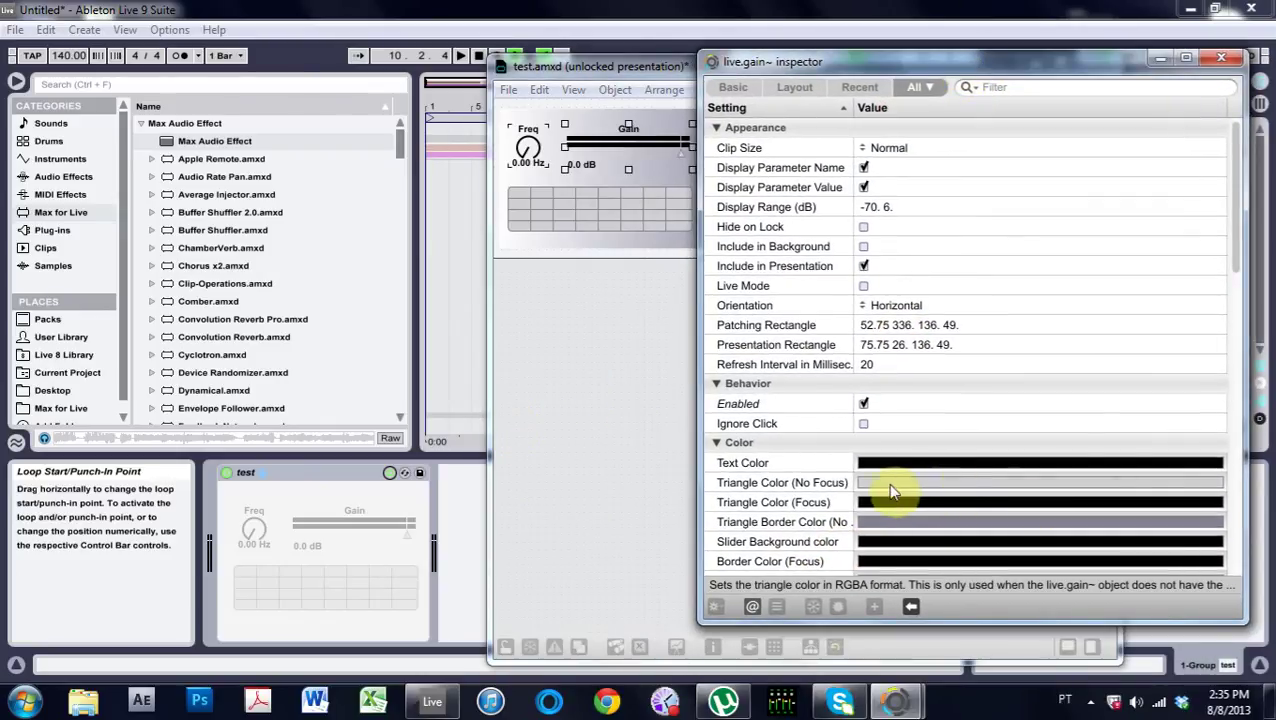
click(908, 463)
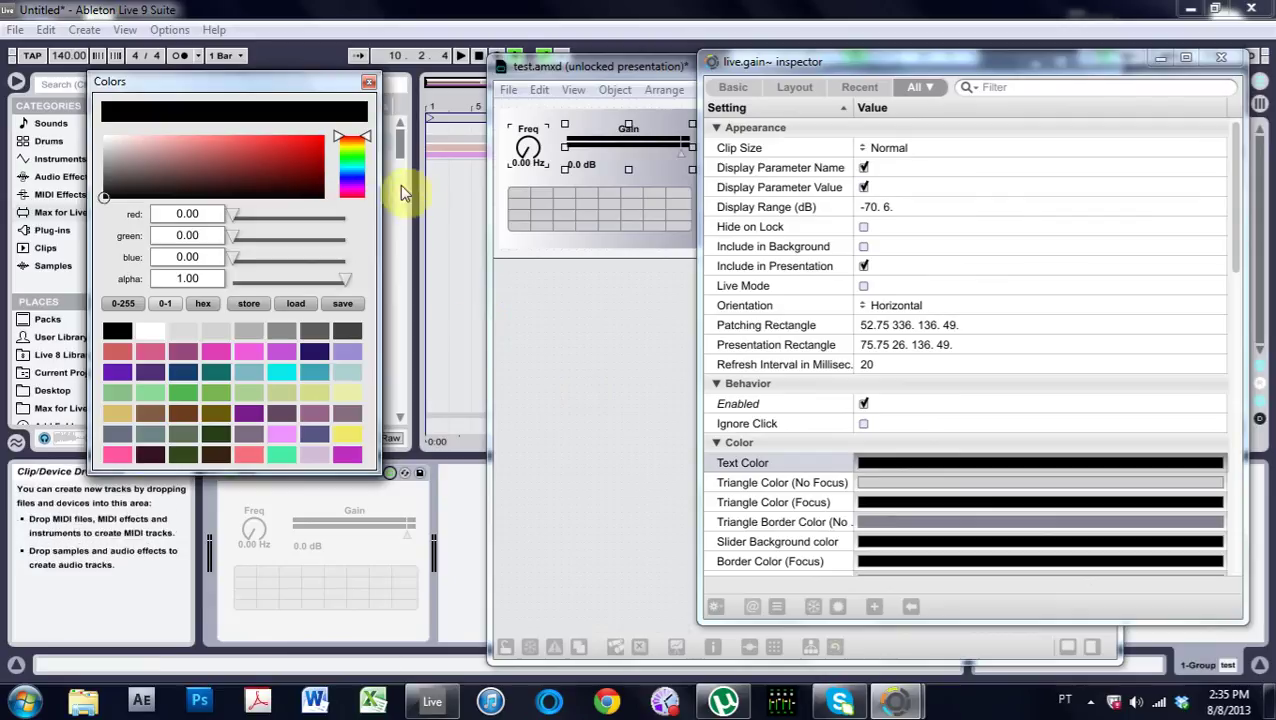
drag(352, 137, 352, 155)
drag(238, 217, 363, 228)
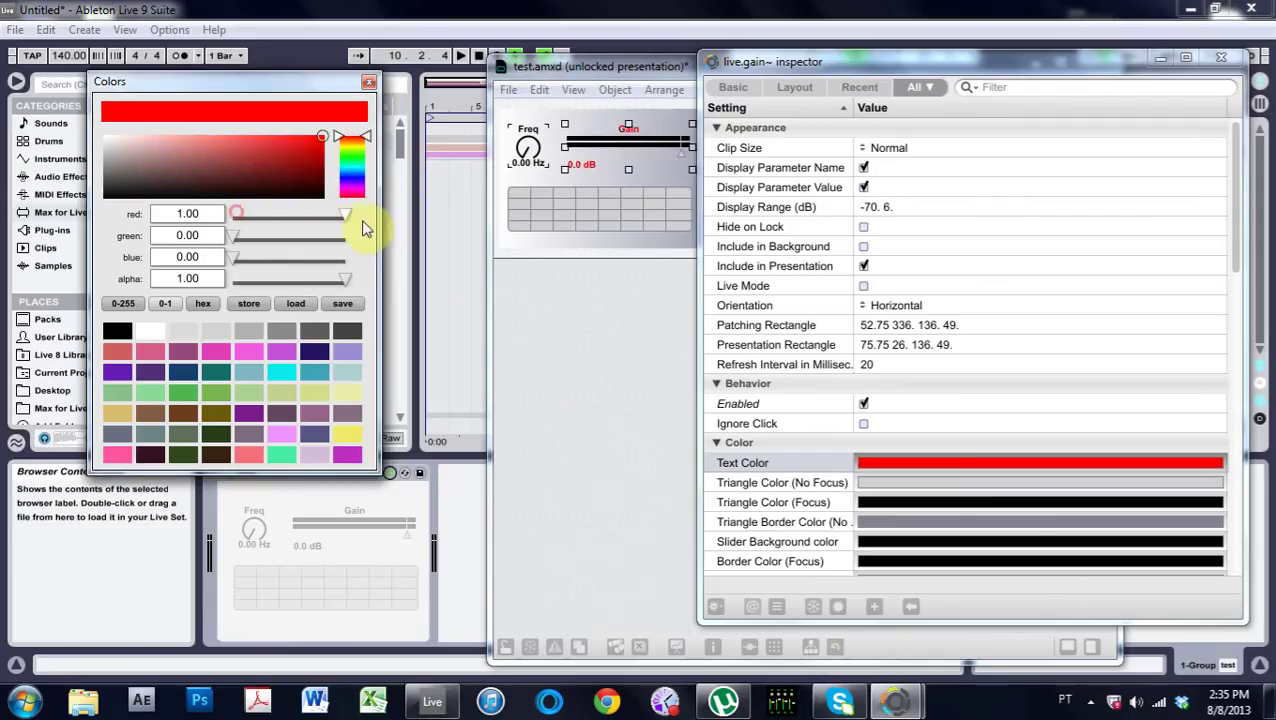
drag(240, 258, 188, 278)
mouse_move(339, 191)
mouse_down()
mouse_move(365, 175)
mouse_move(363, 155)
mouse_up()
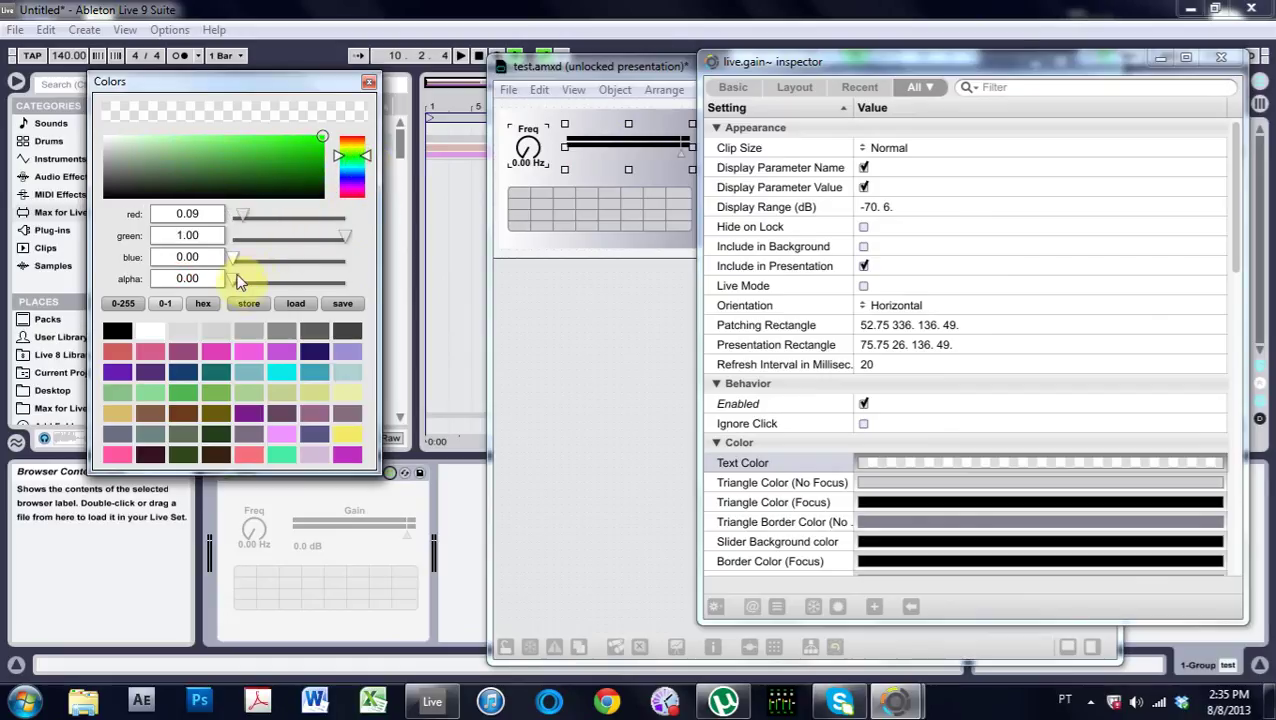
drag(238, 280, 376, 278)
drag(241, 216, 220, 214)
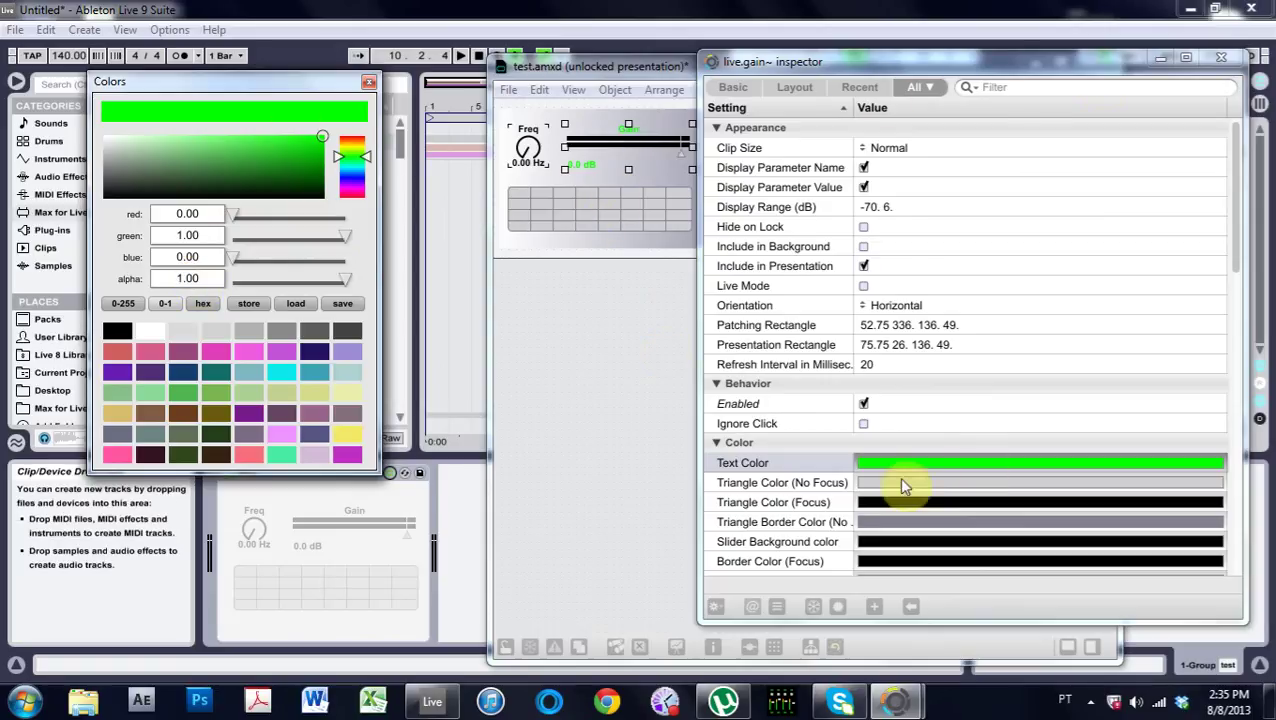
click(1221, 58)
click(528, 150)
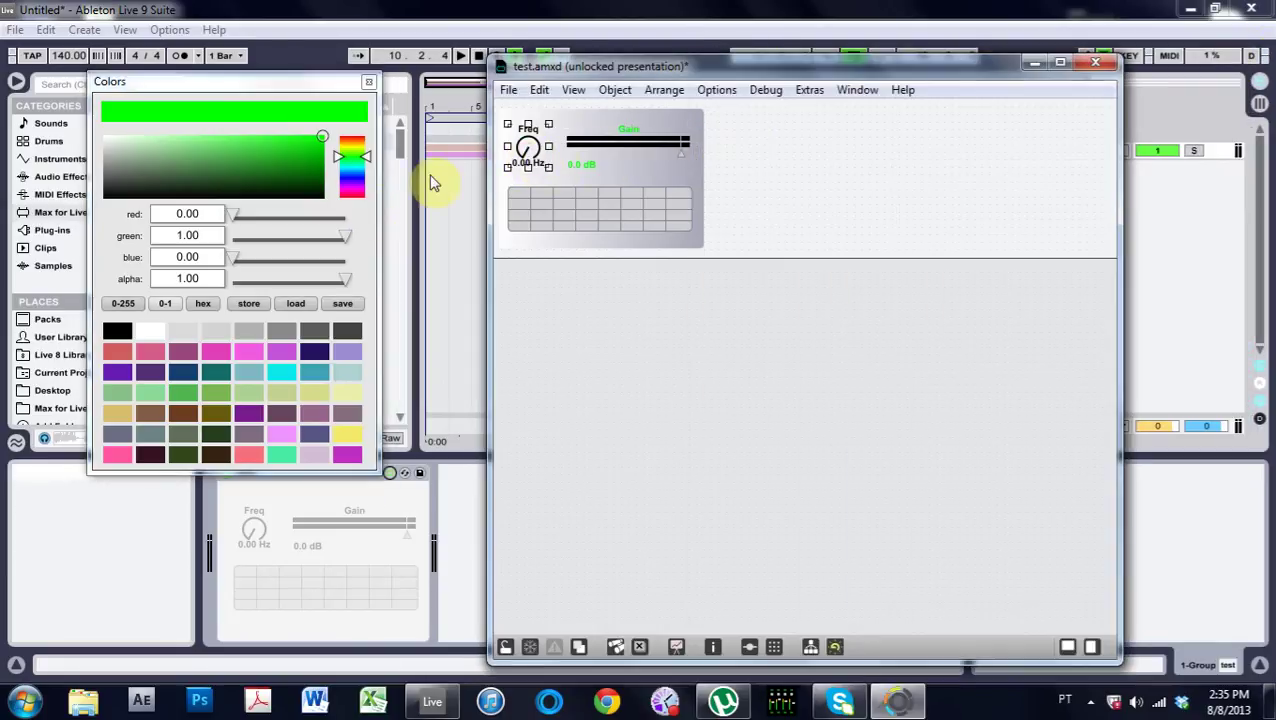
Make the Freq dial's inactive Dial Color and Text Color bright green
click(712, 648)
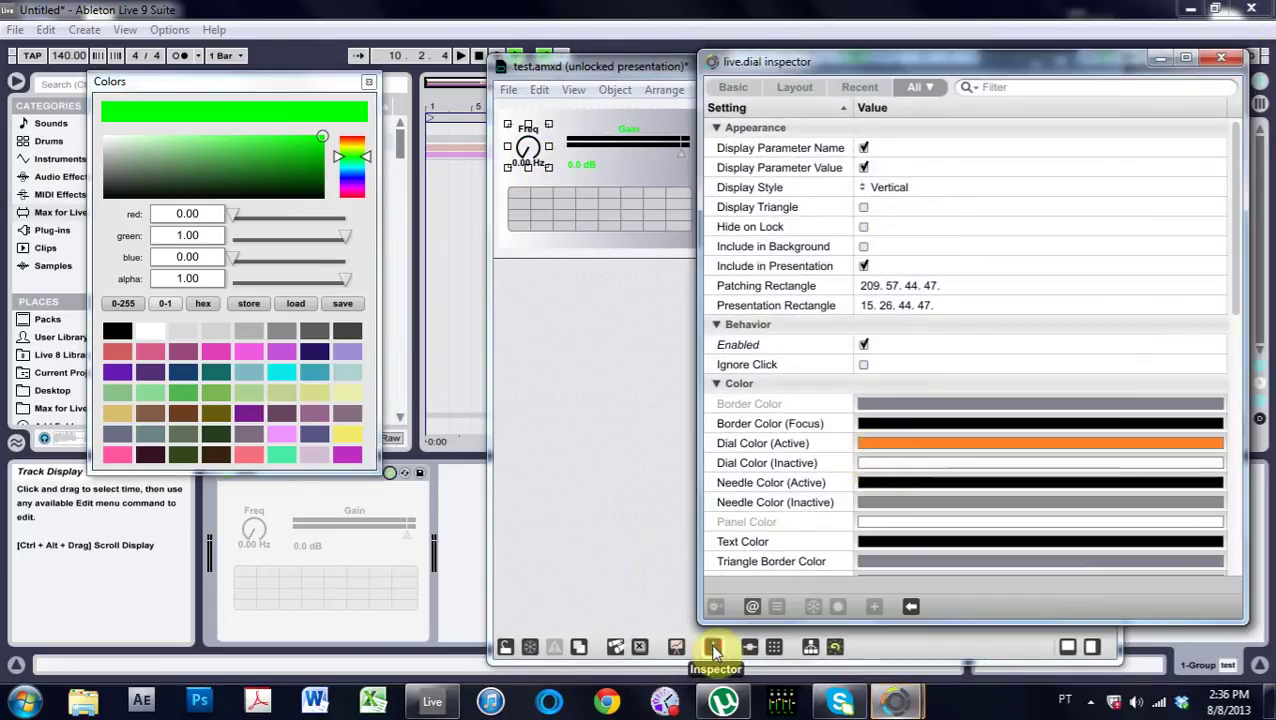
click(884, 462)
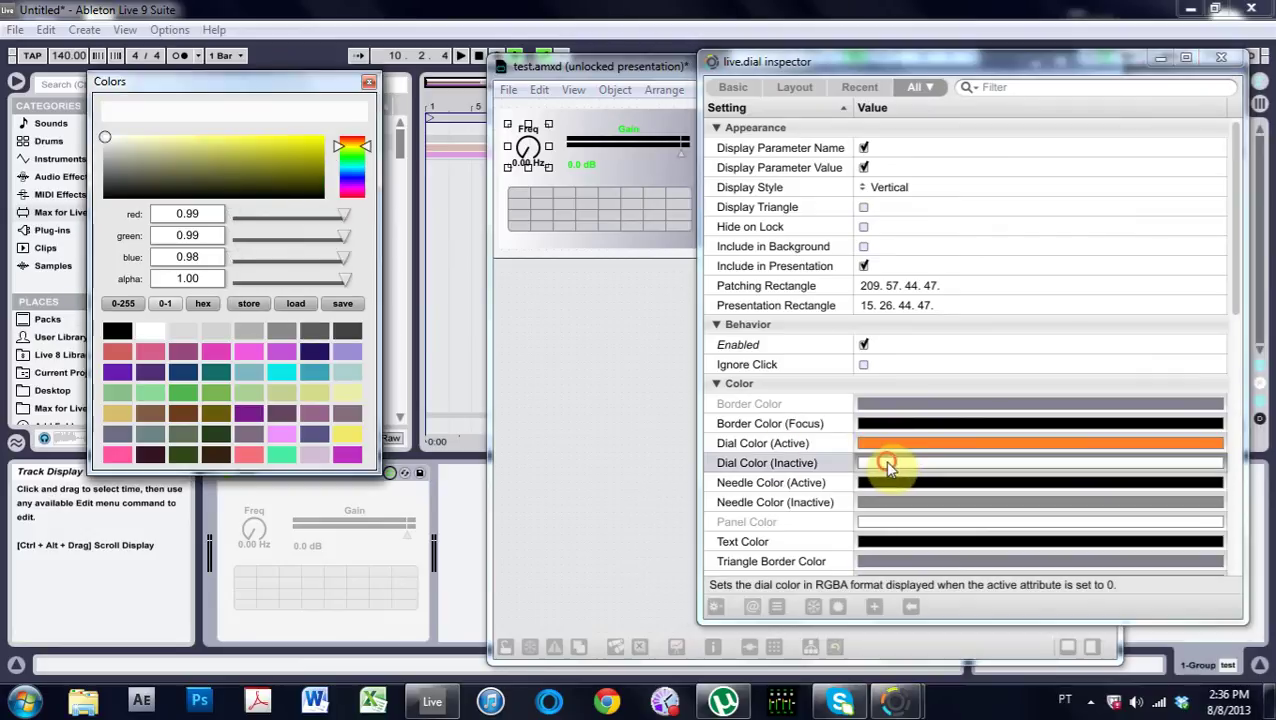
drag(343, 214, 216, 214)
drag(343, 261, 247, 262)
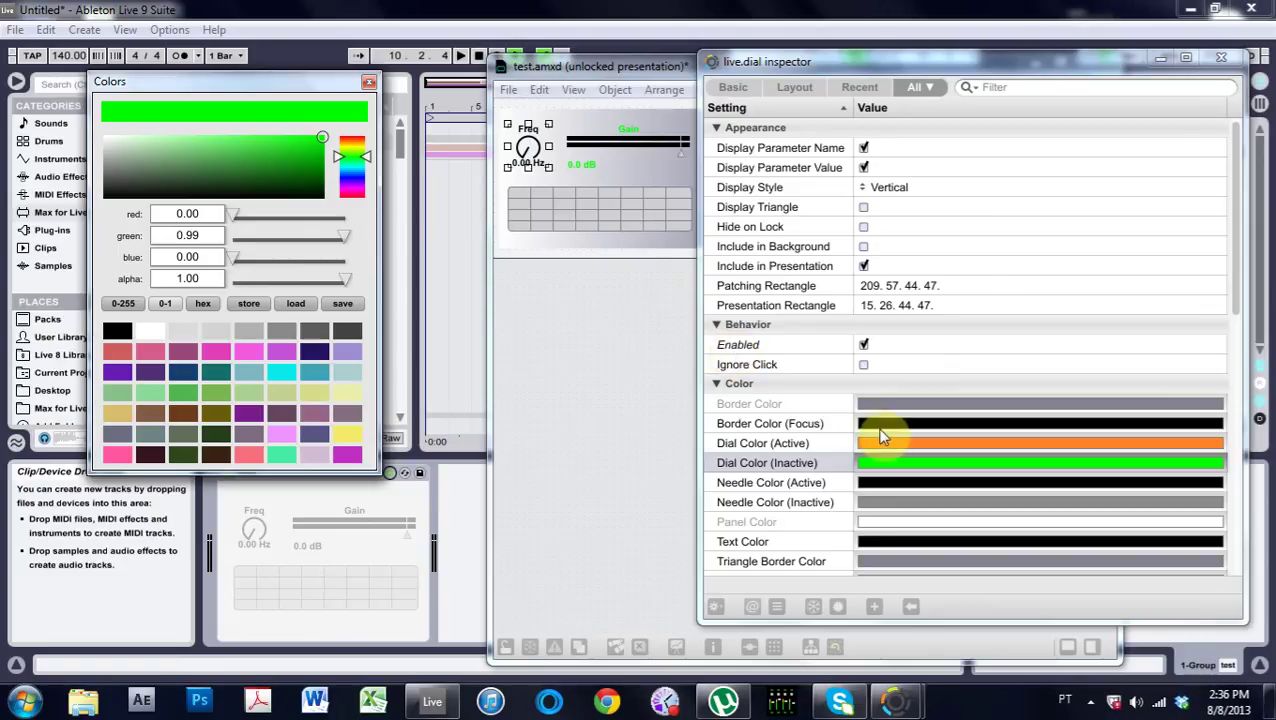
click(871, 539)
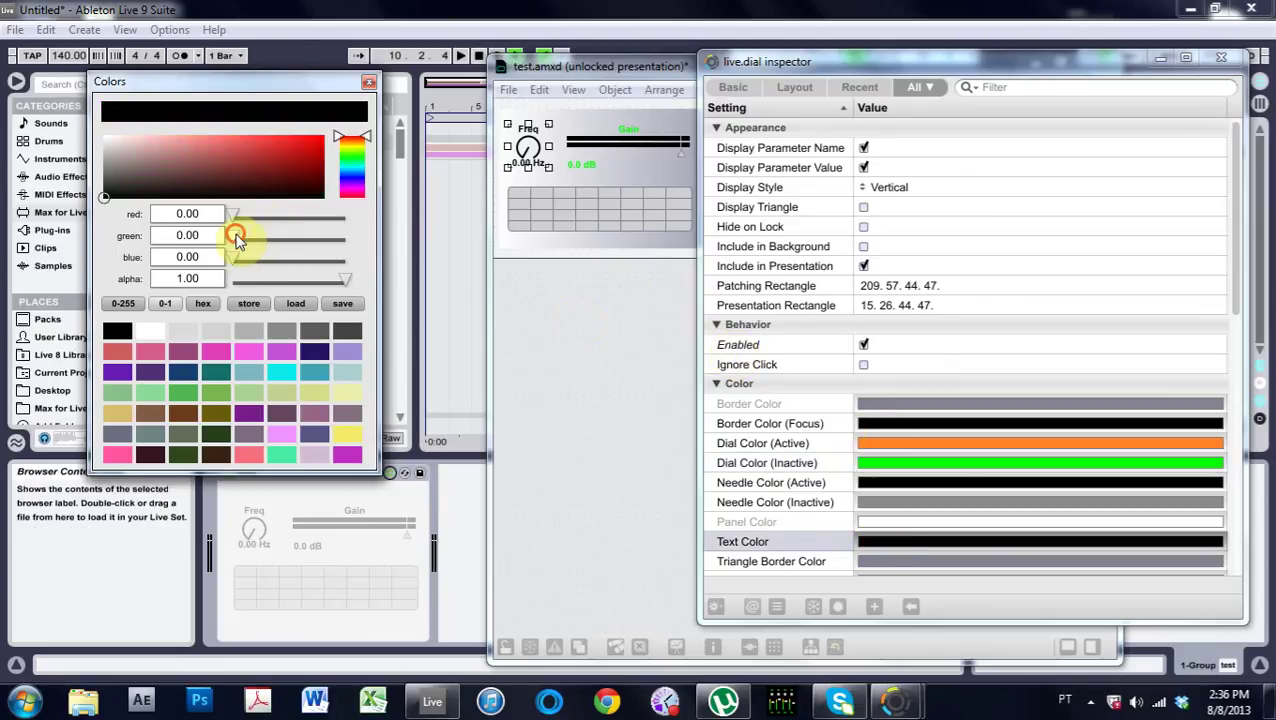
drag(236, 236, 364, 259)
click(560, 333)
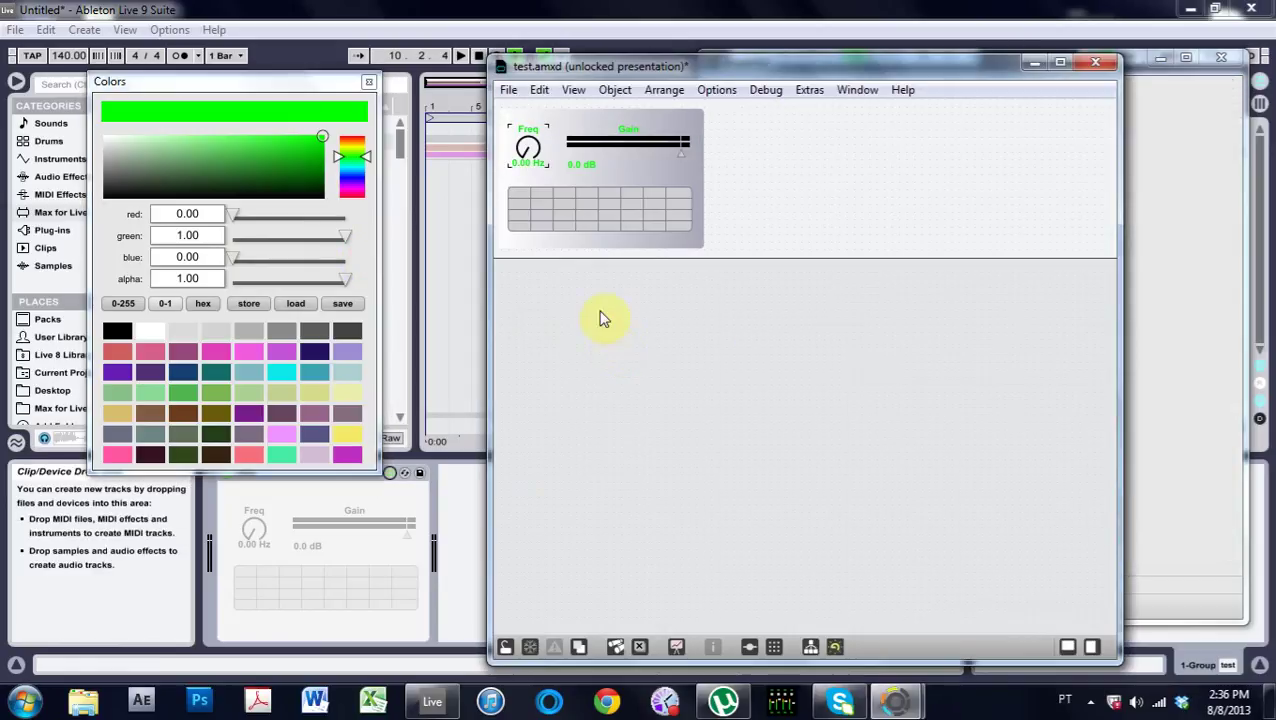
Lock the patcher and turn the Freq dial up to about 441 Hz
click(503, 650)
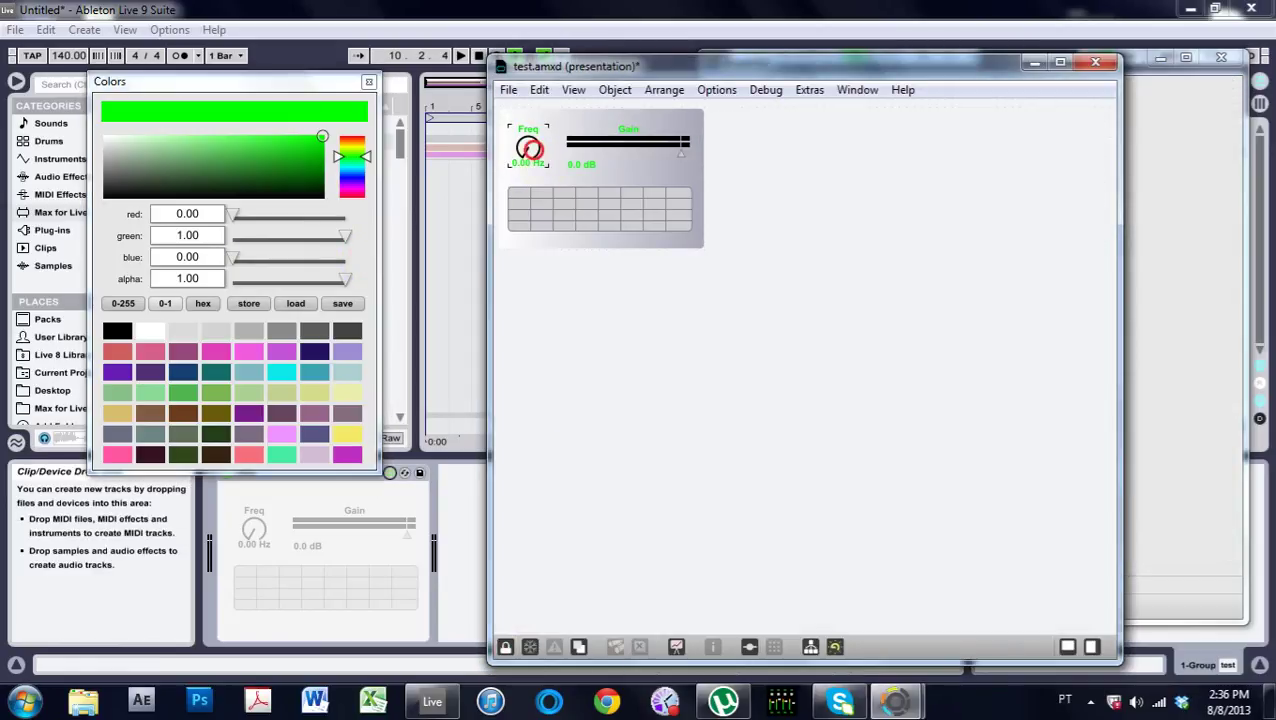
mouse_move(528, 147)
mouse_down()
mouse_move(528, 125)
mouse_move(528, 165)
mouse_up()
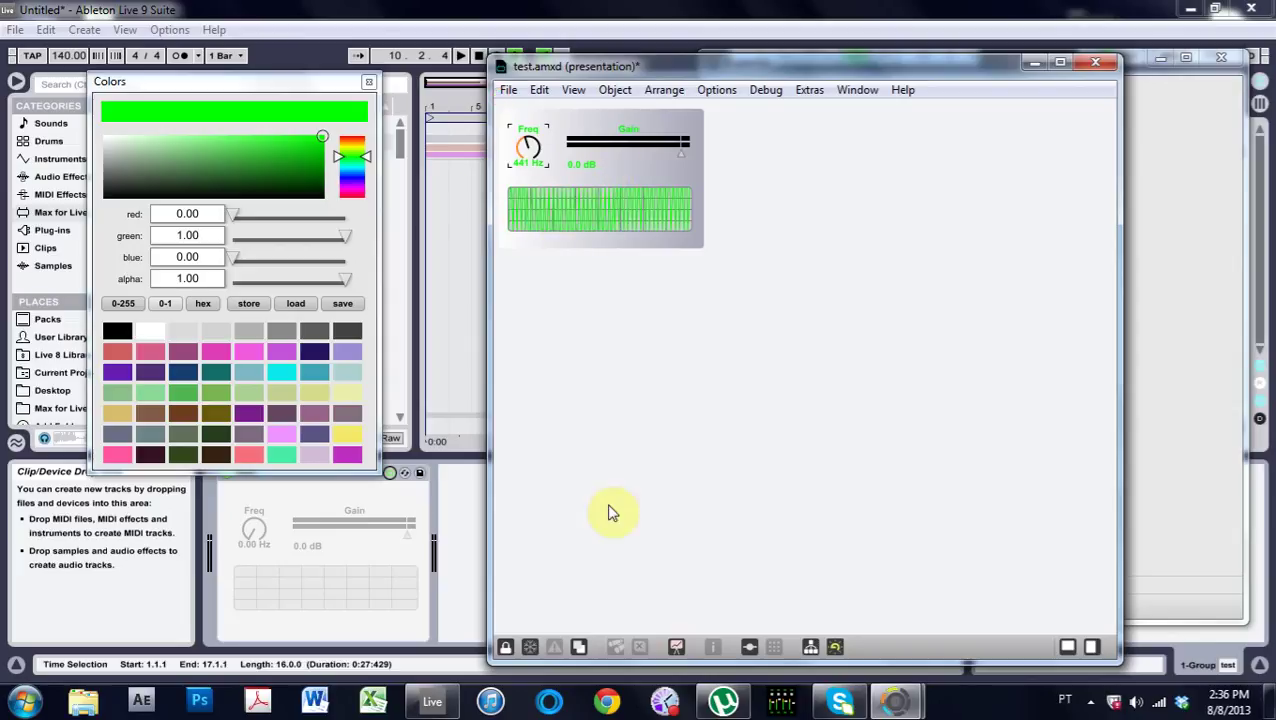
Show the full patch with all objects and unlock the patcher for editing
click(676, 647)
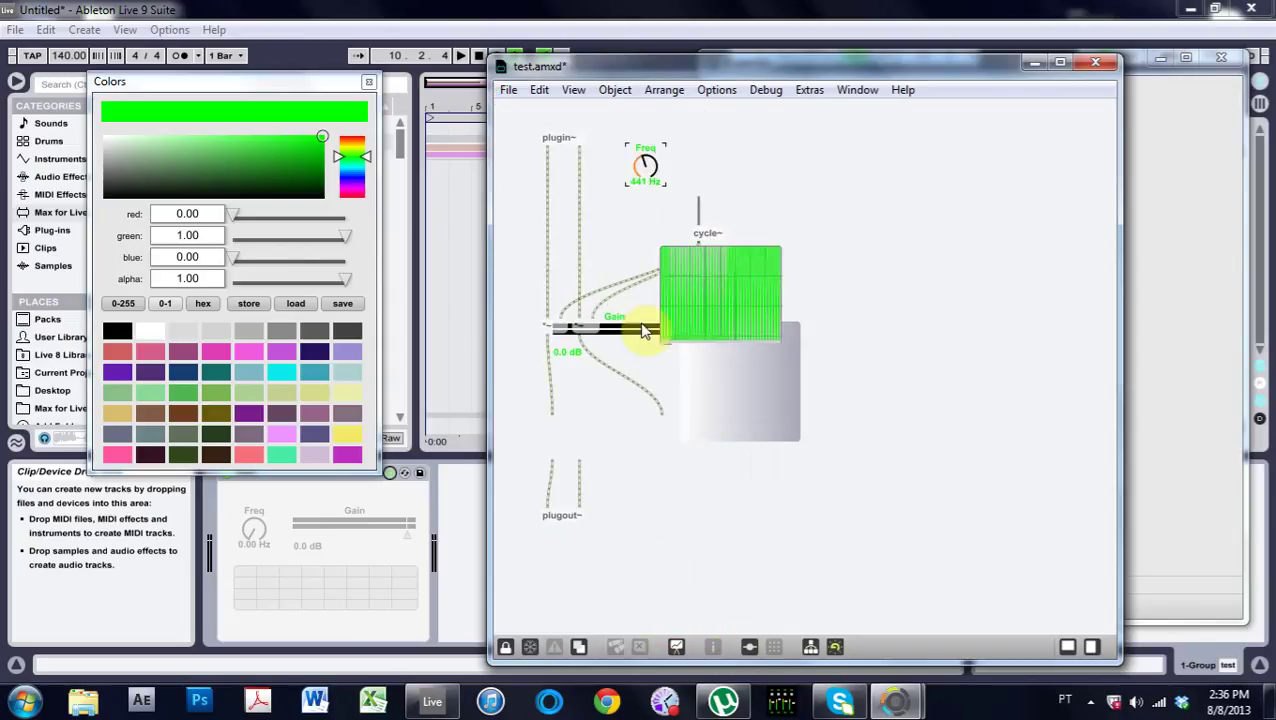
click(756, 572)
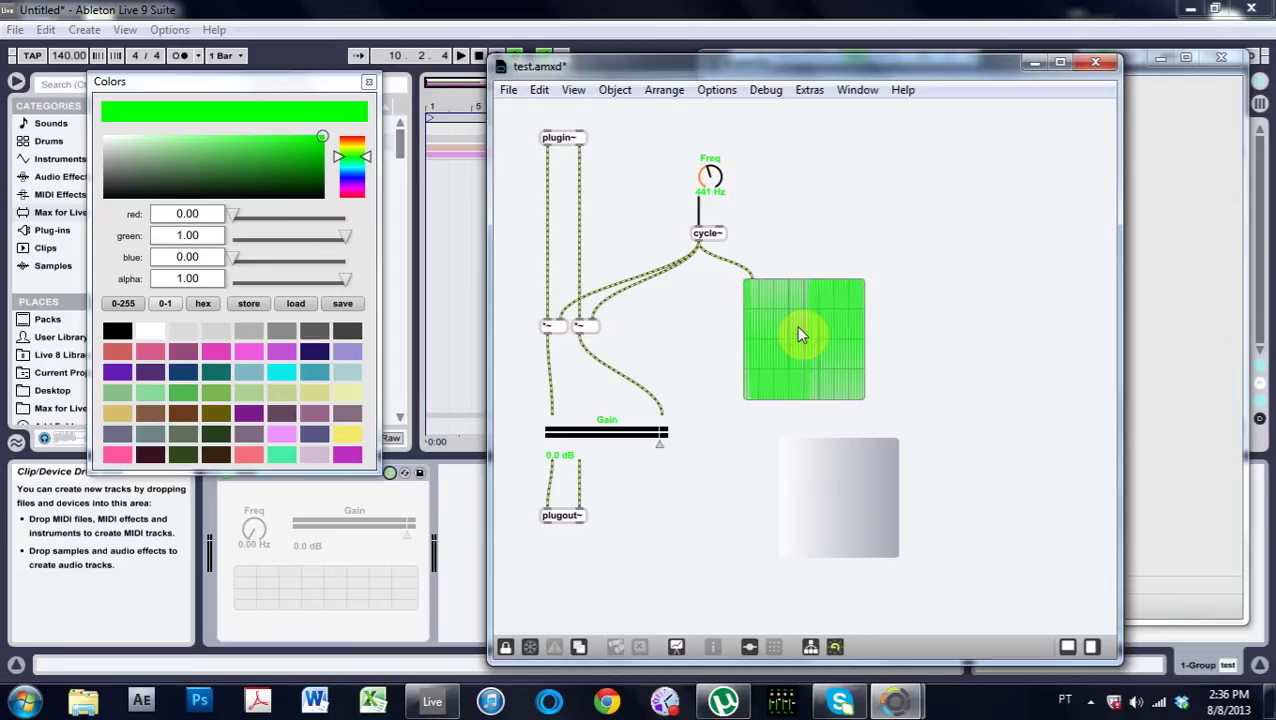
click(505, 647)
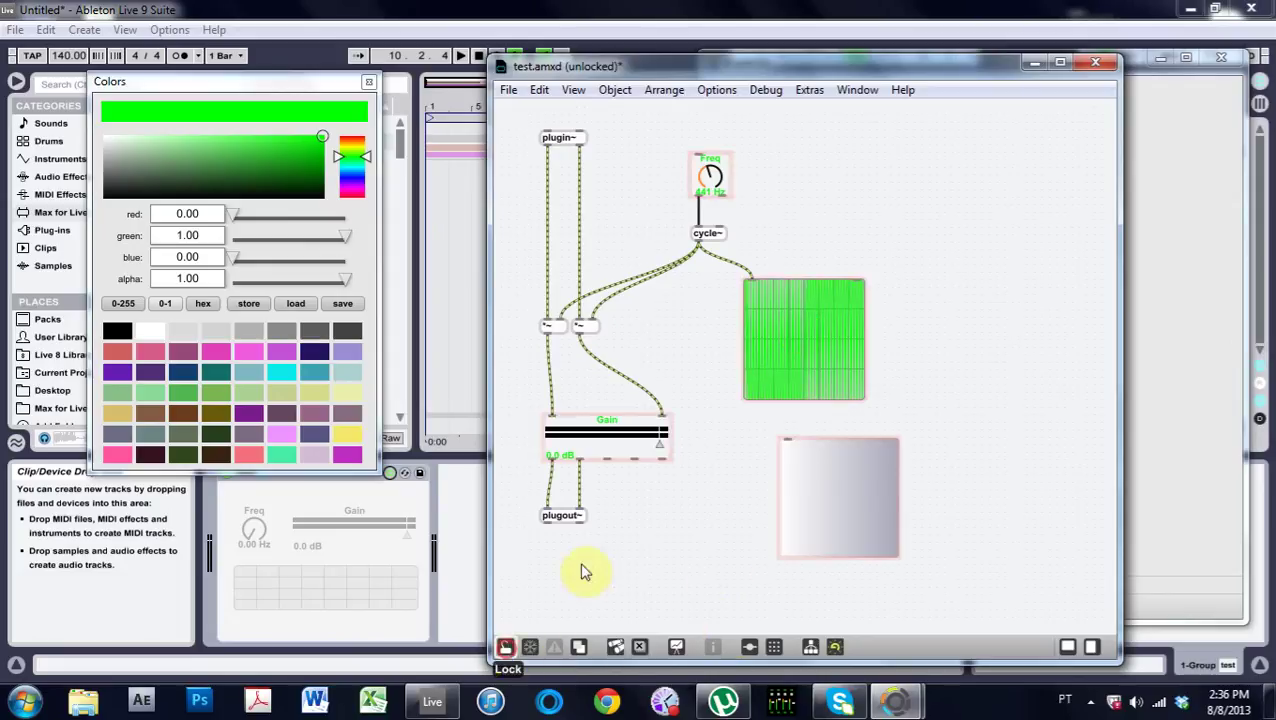
Set the scope~'s Background Color to black in its Inspector
click(800, 372)
click(733, 647)
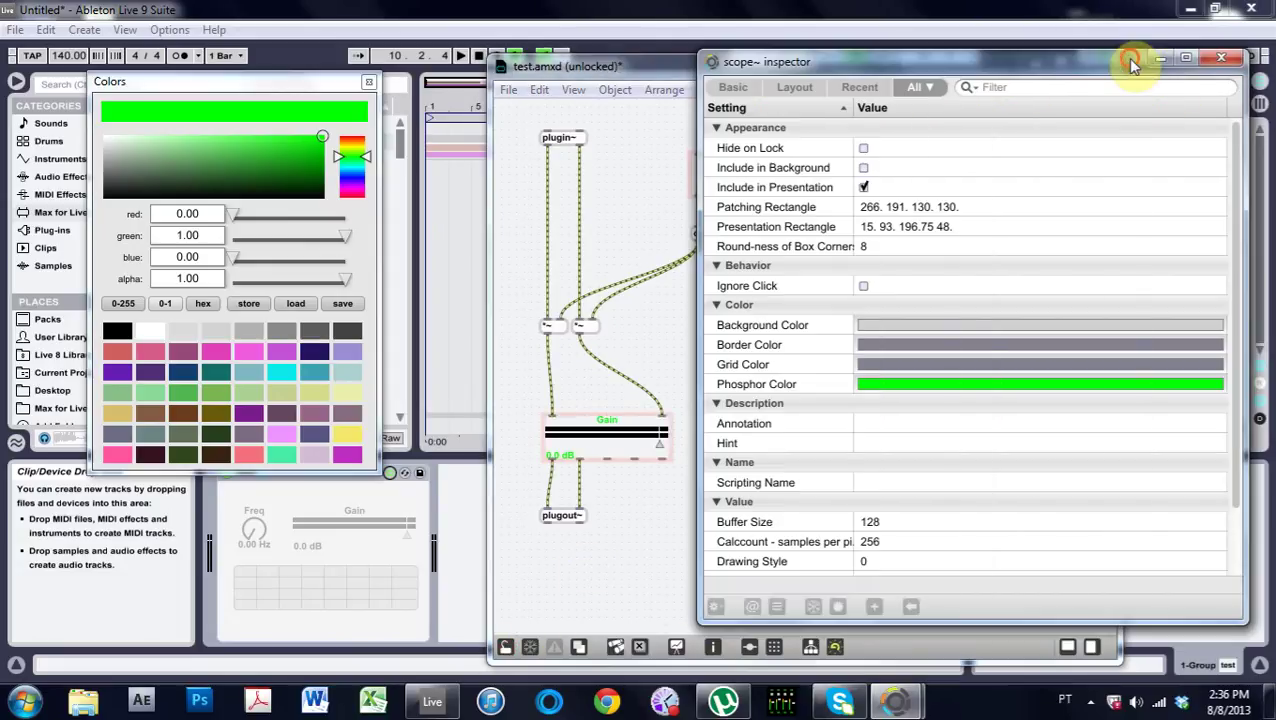
click(879, 326)
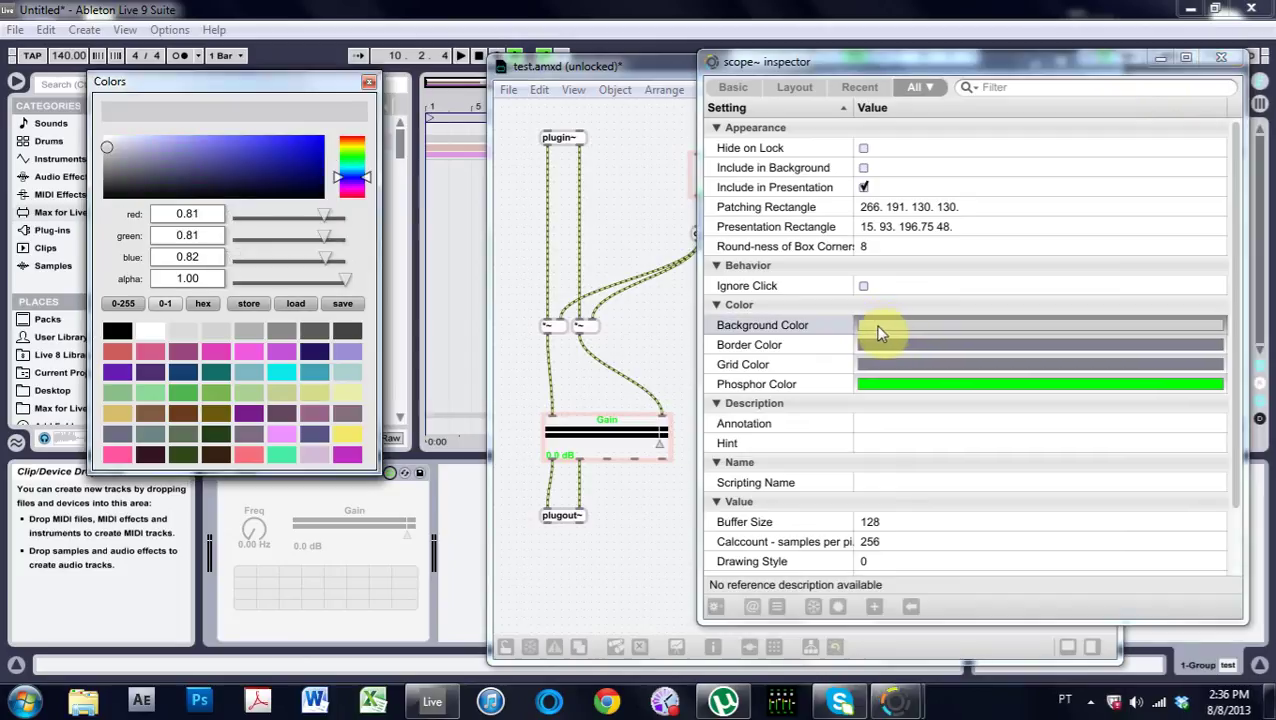
drag(190, 165, 105, 236)
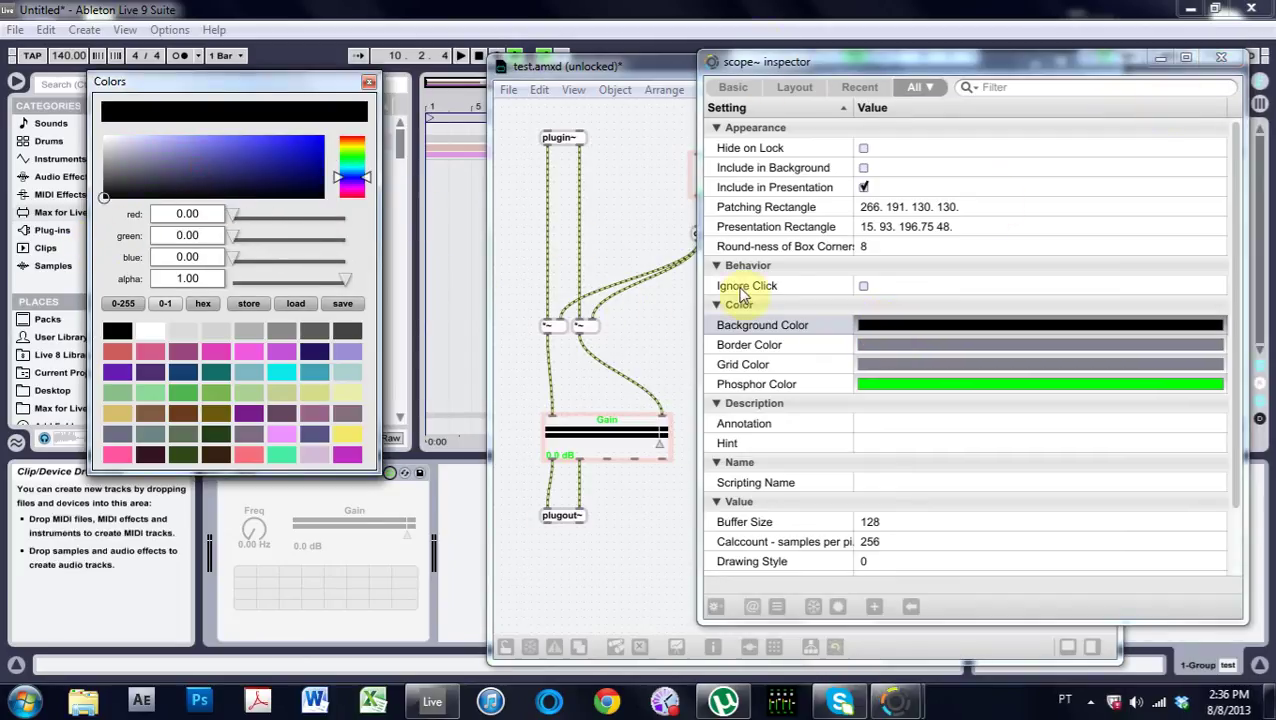
drag(932, 62, 892, 360)
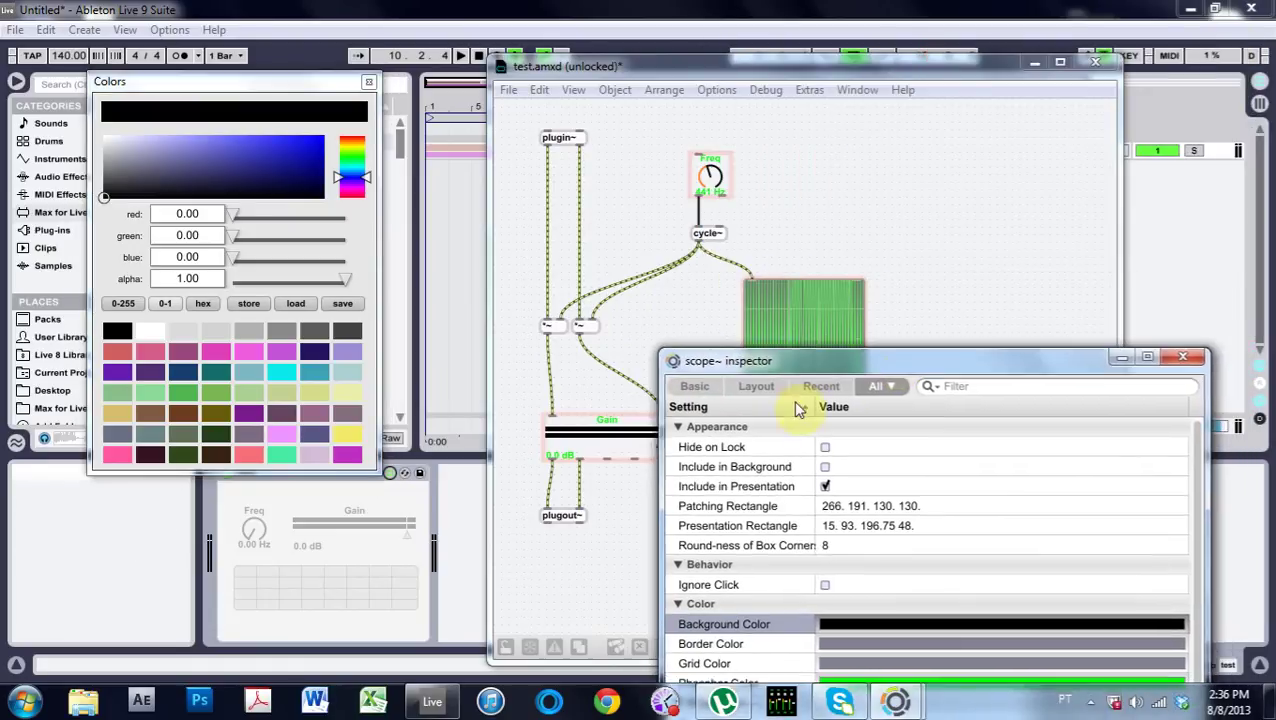
drag(795, 362, 1059, 110)
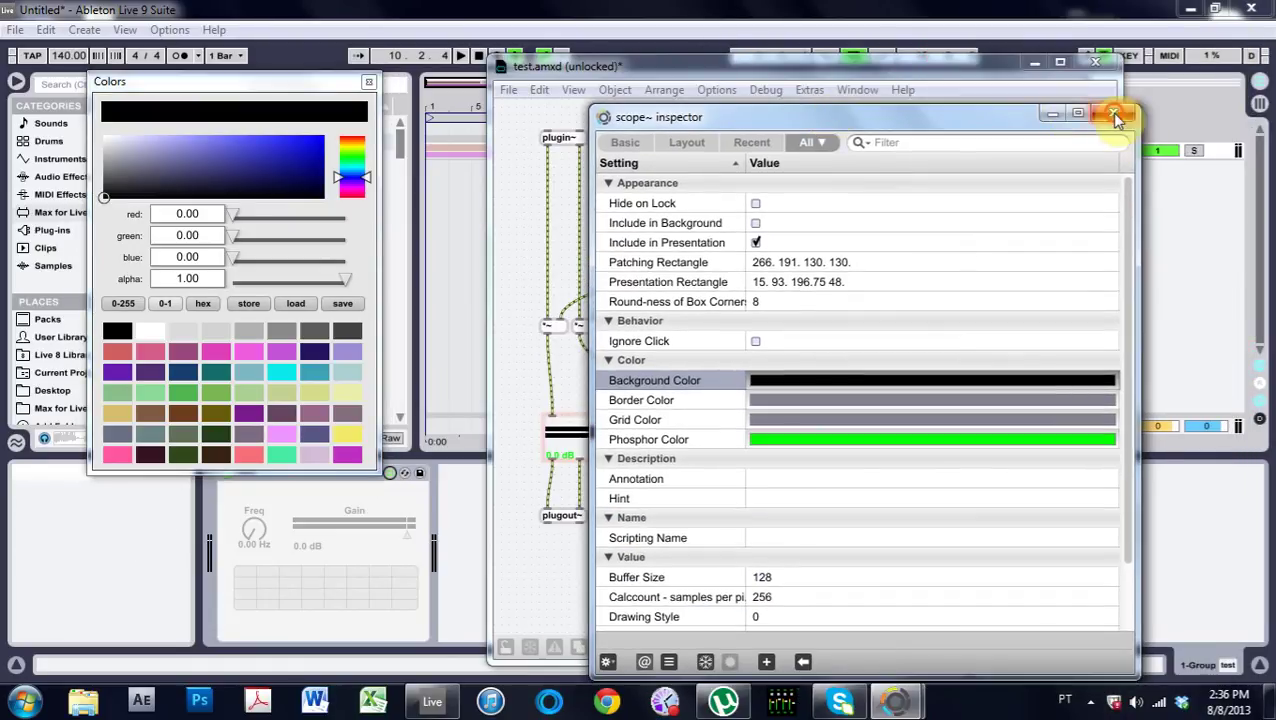
click(1117, 117)
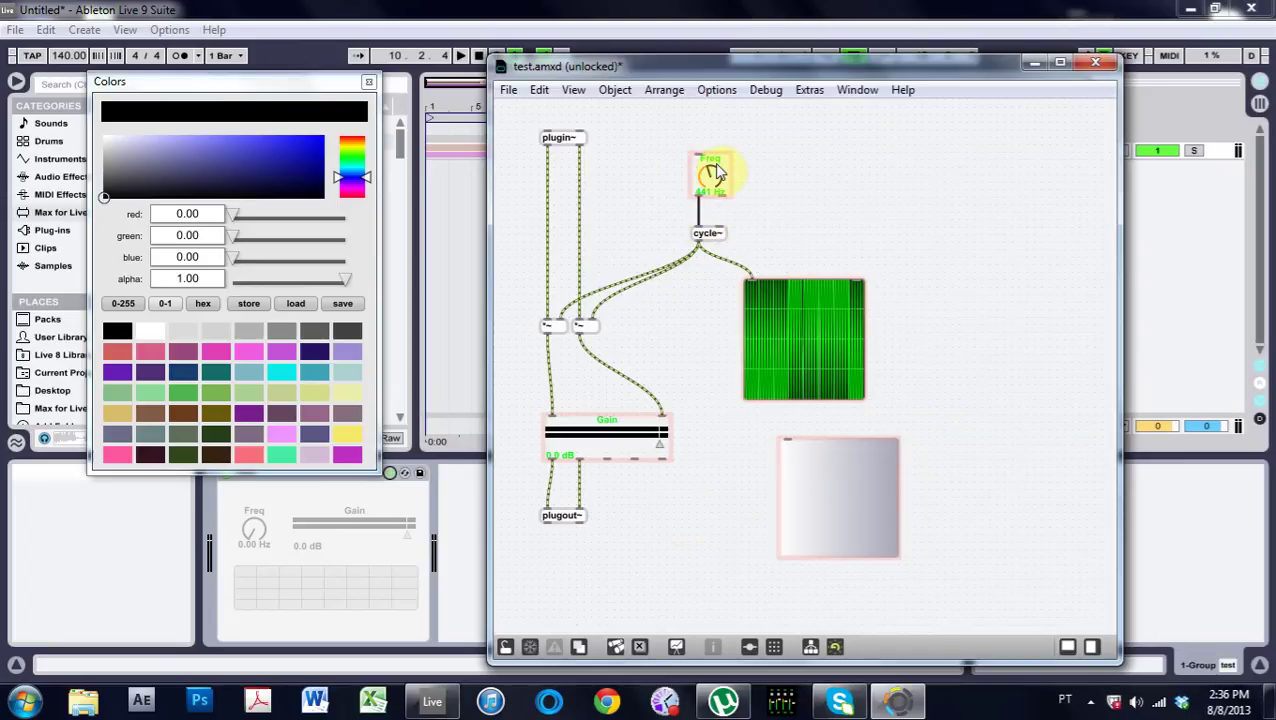
Change the Freq dial's active needle colour from orange to bright green
click(713, 647)
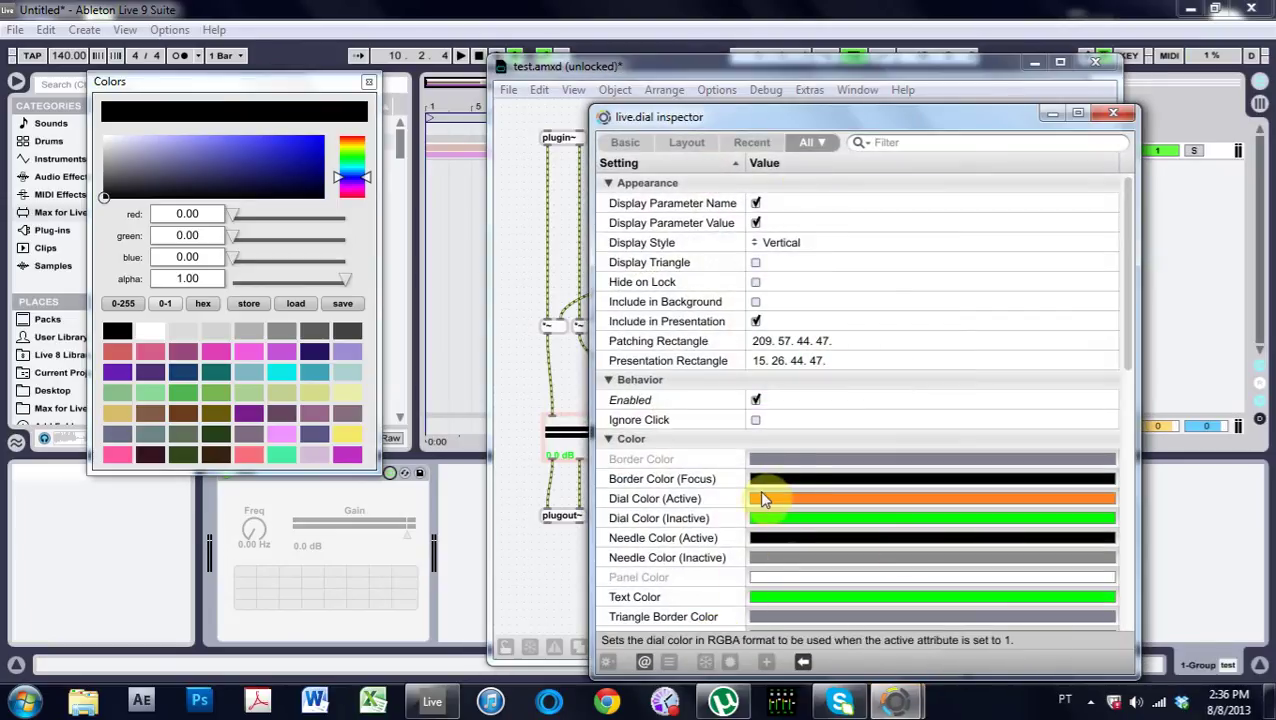
click(777, 538)
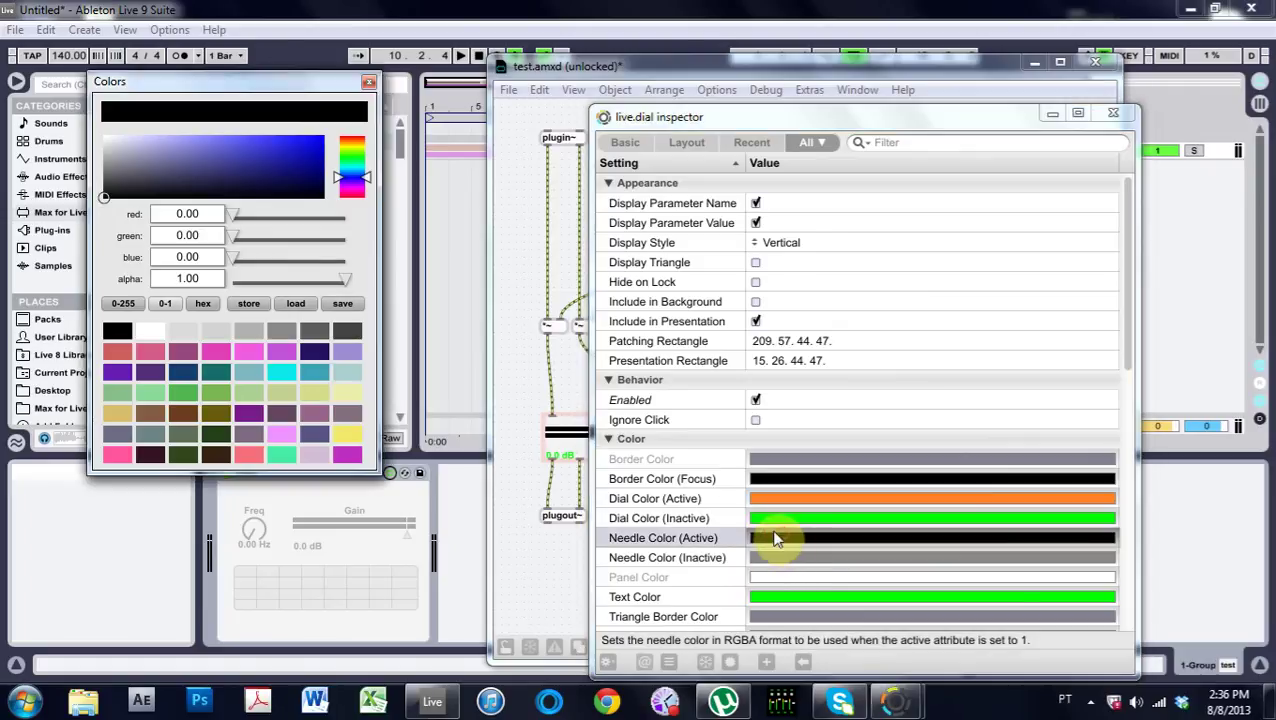
drag(232, 236, 411, 248)
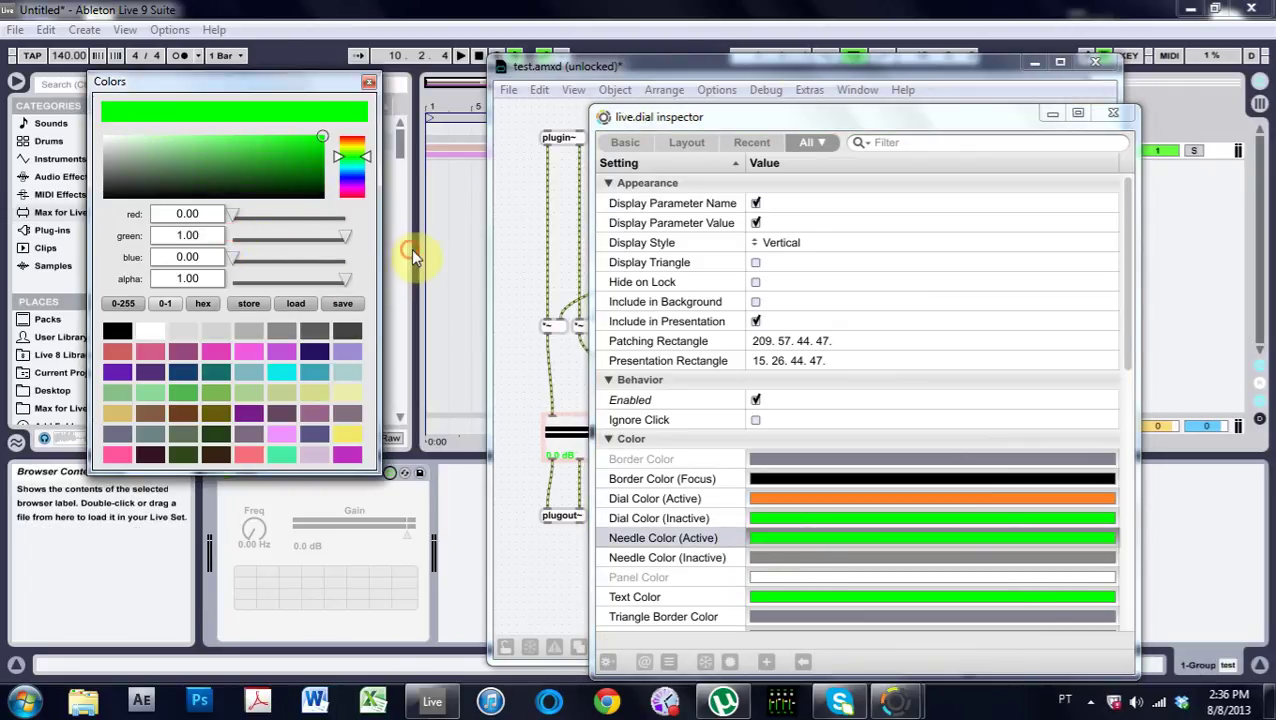
drag(772, 66, 777, 97)
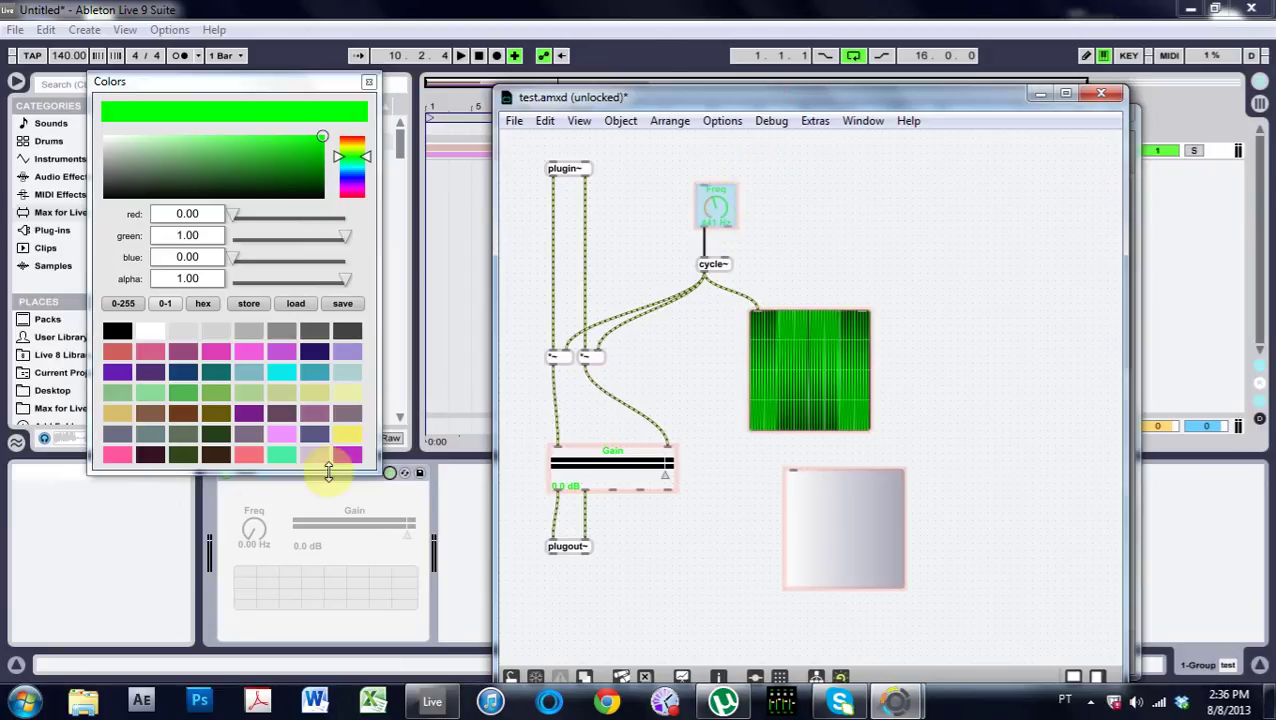
click(369, 81)
Set the dial's active arc colour to dark green and close the dial's Inspector
drag(706, 104, 271, 84)
drag(783, 119, 808, 112)
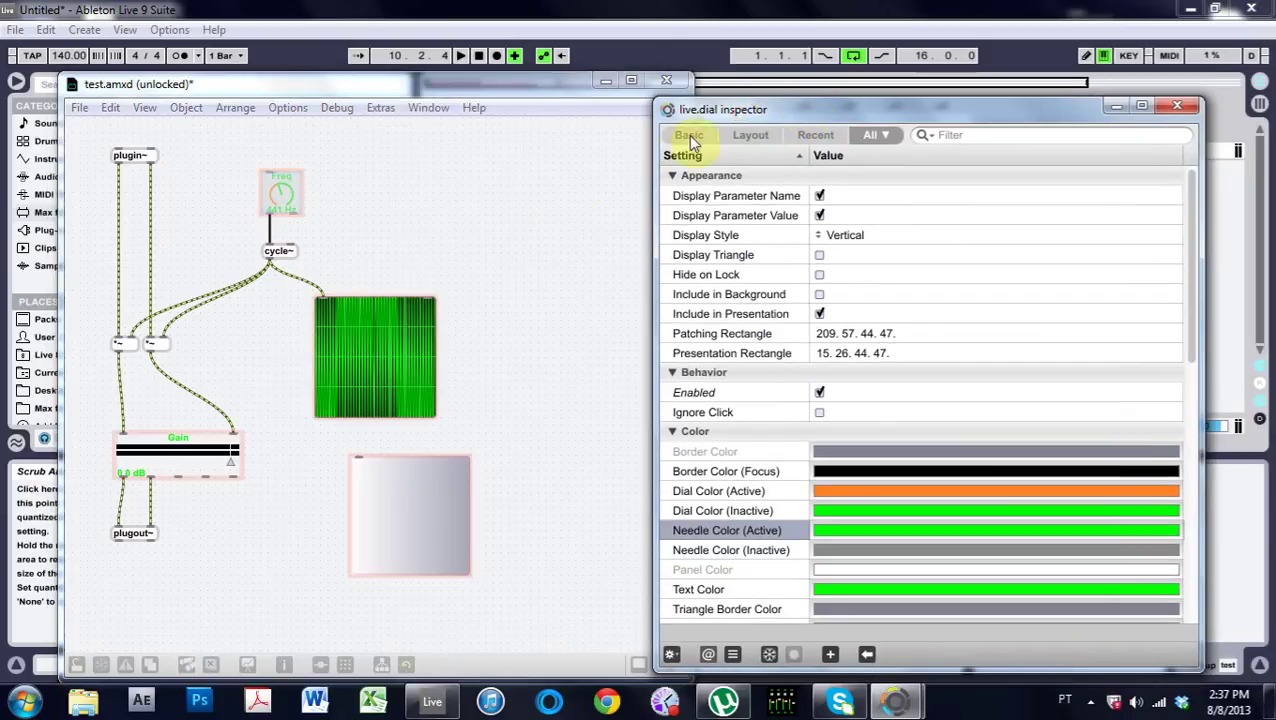
click(834, 490)
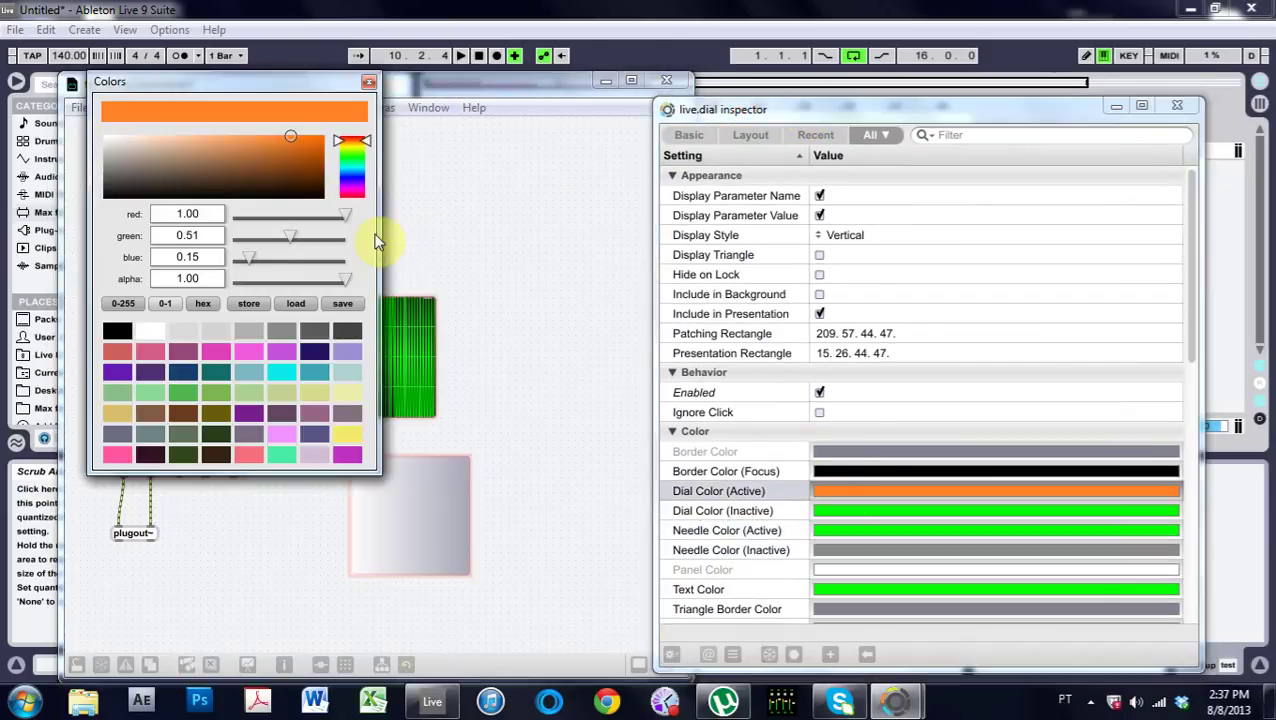
drag(368, 150, 320, 152)
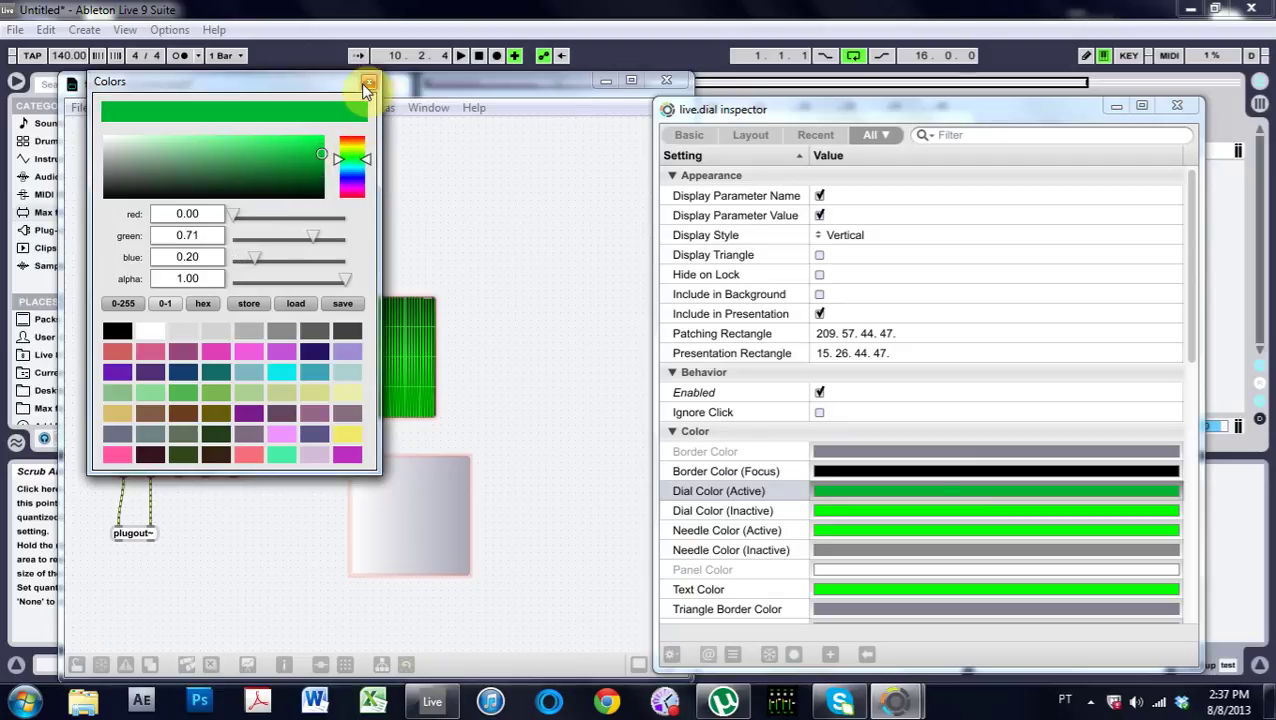
click(366, 83)
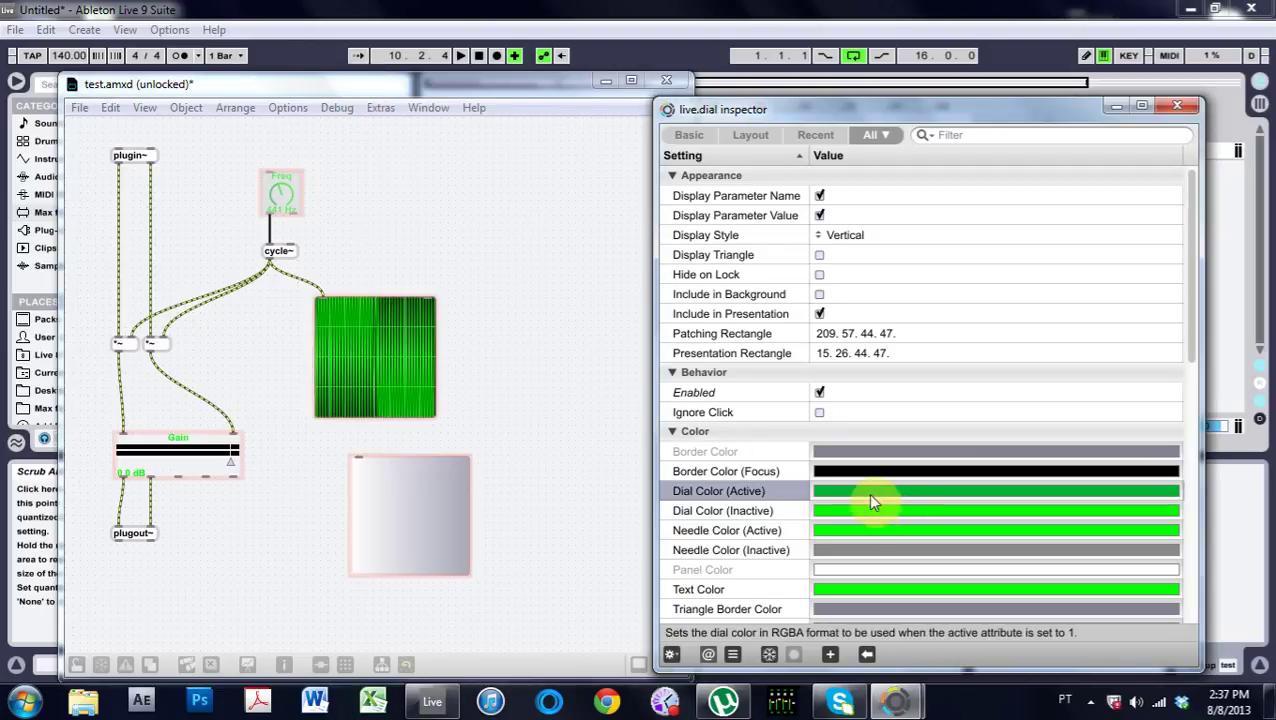
click(1176, 106)
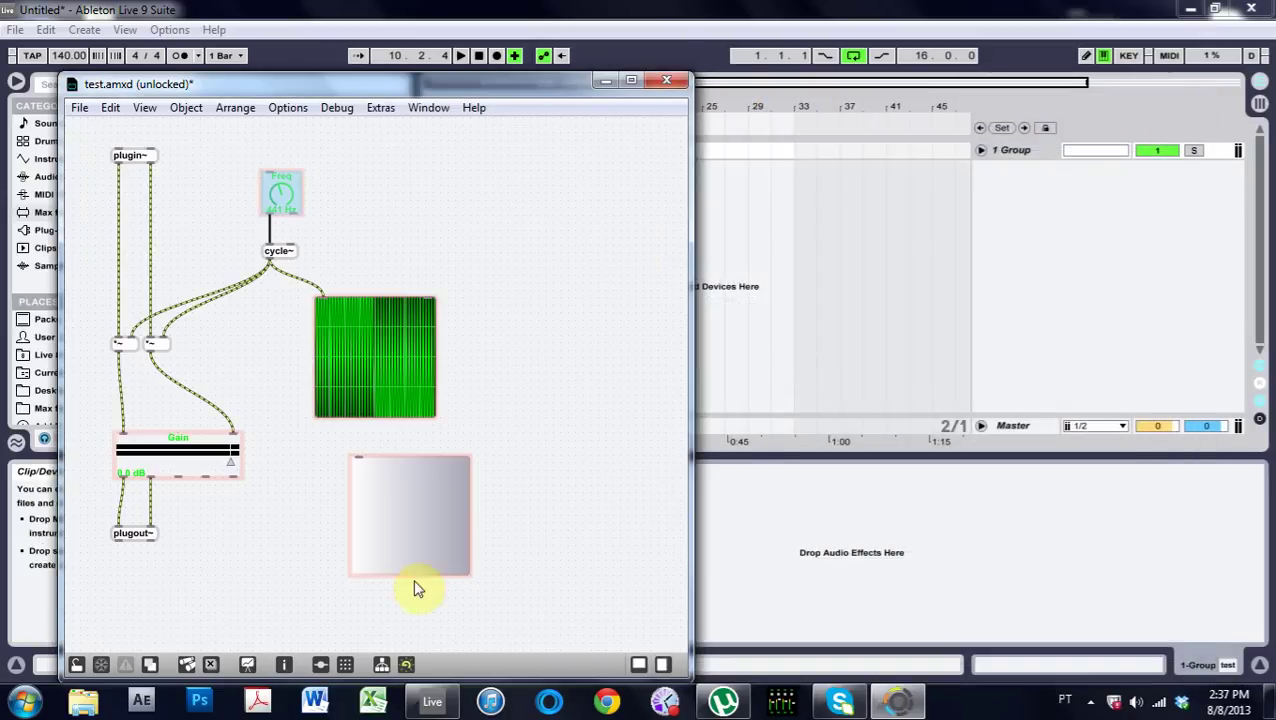
In presentation view, set the background panel's box corner roundness to 42
click(248, 665)
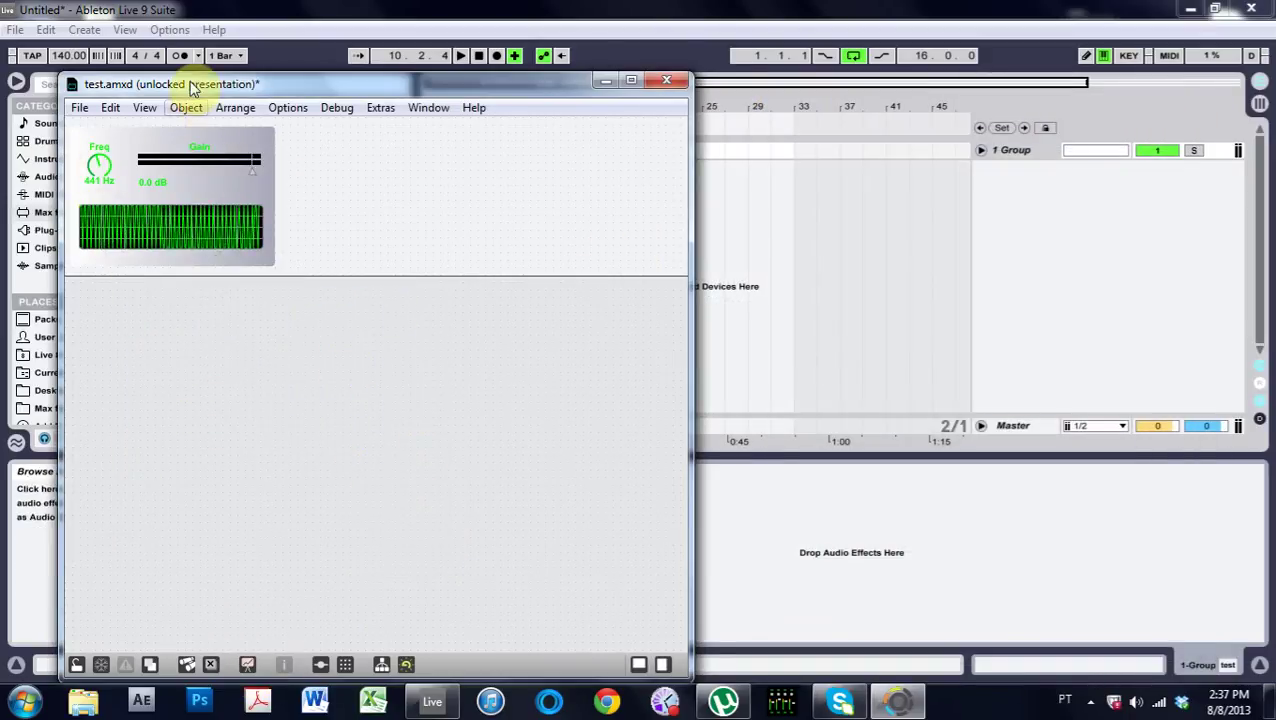
drag(192, 88, 440, 114)
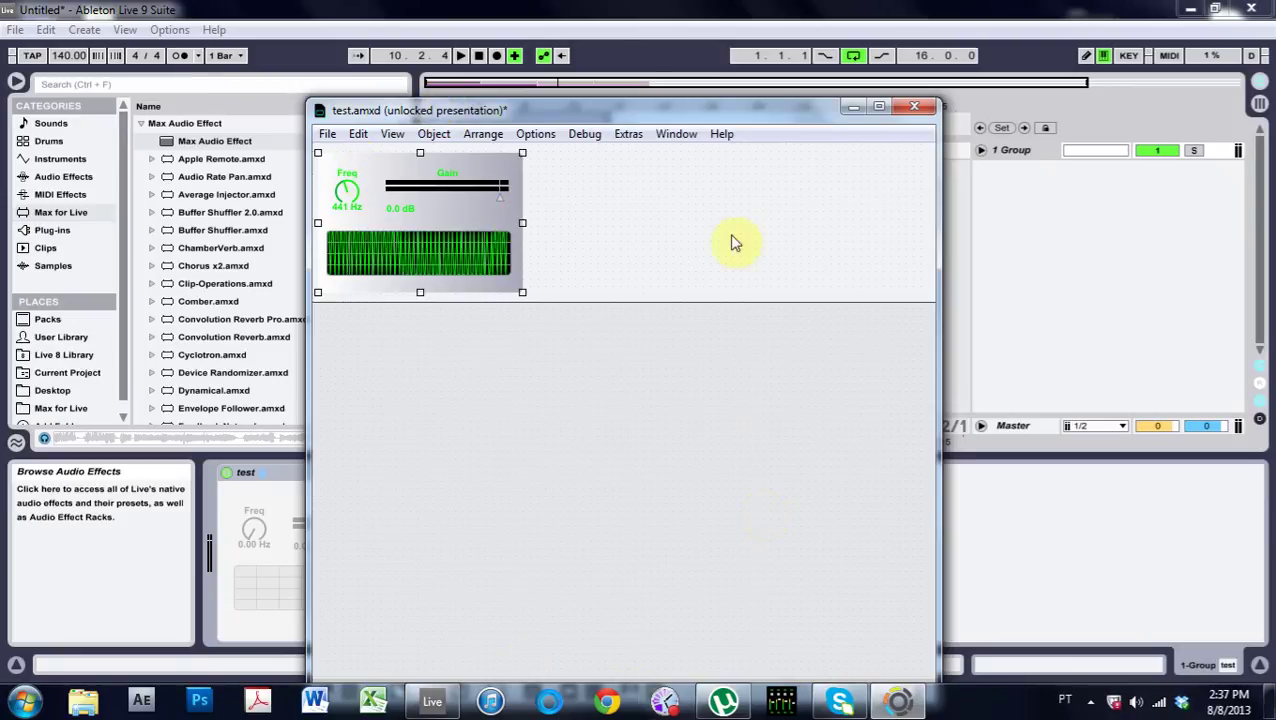
mouse_move(680, 110)
mouse_down()
mouse_move(685, 233)
mouse_move(683, 120)
mouse_up()
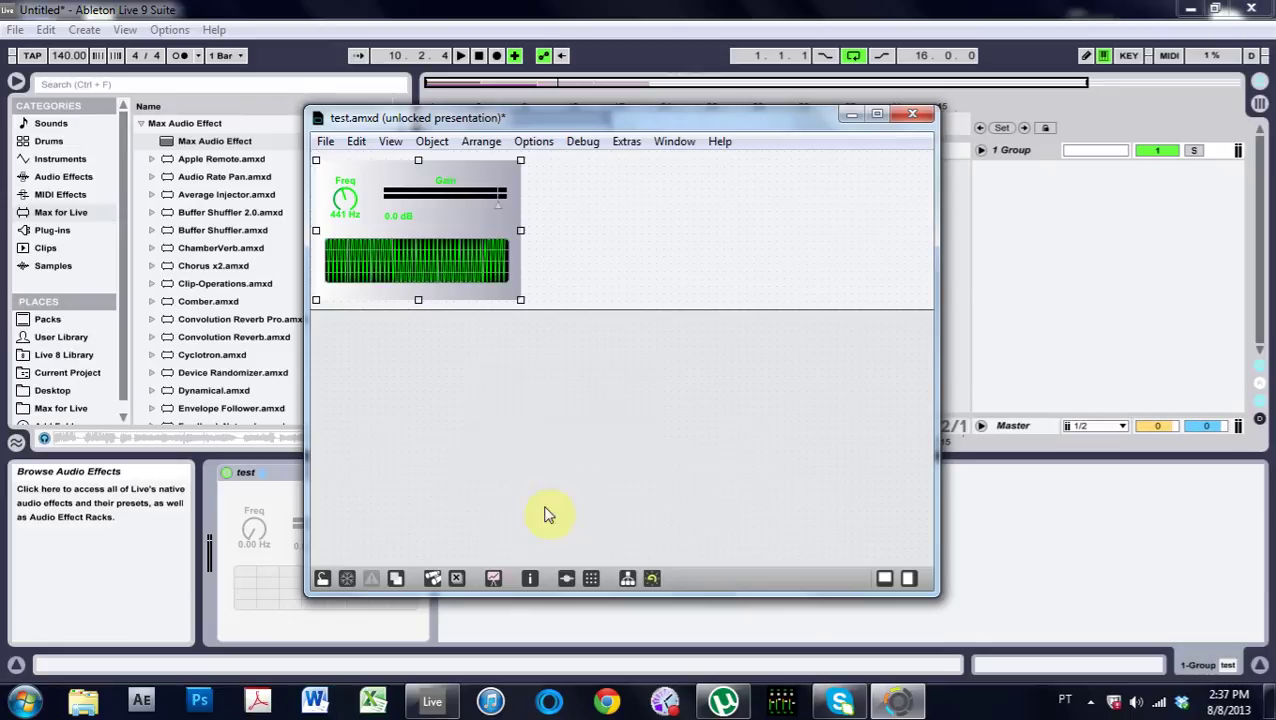
click(530, 578)
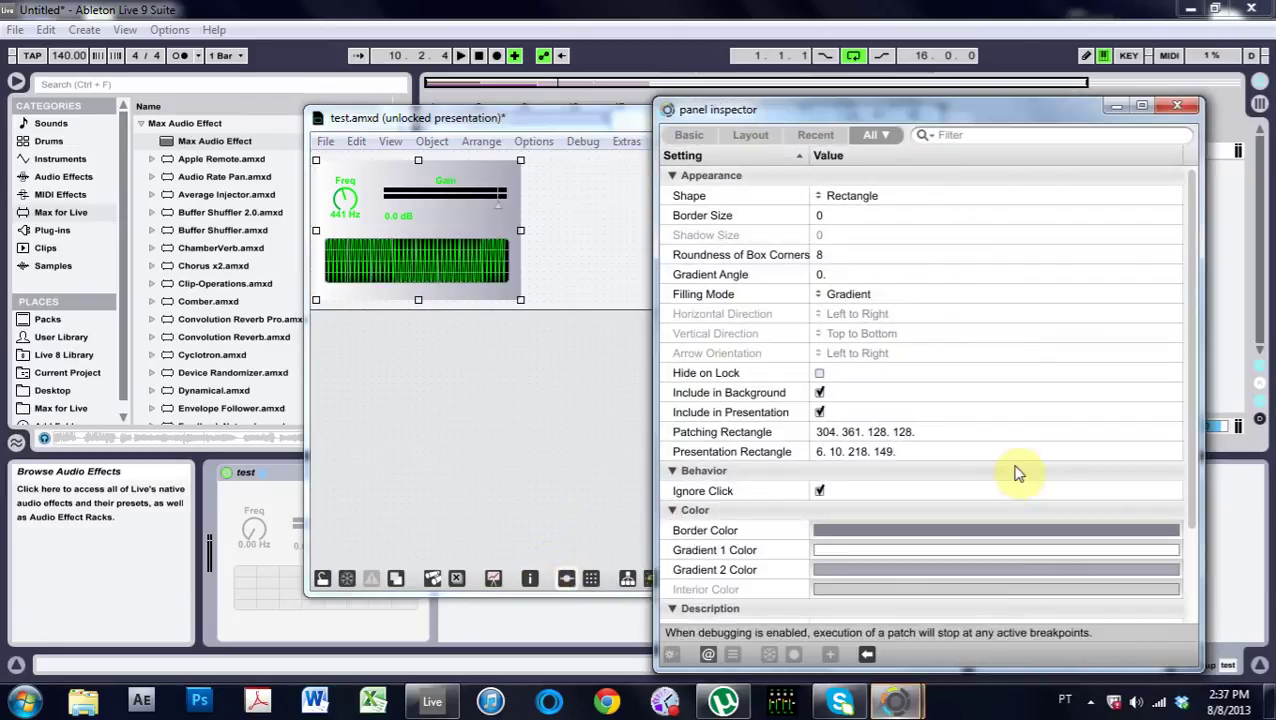
click(910, 537)
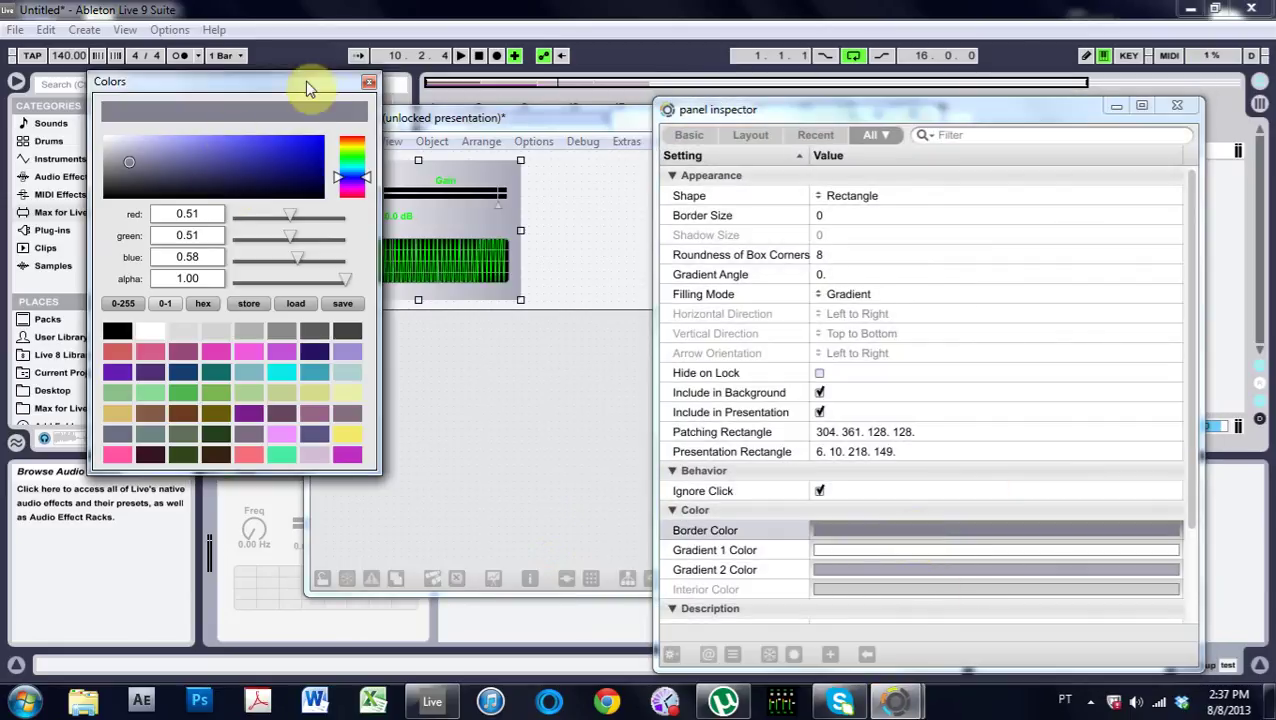
click(369, 81)
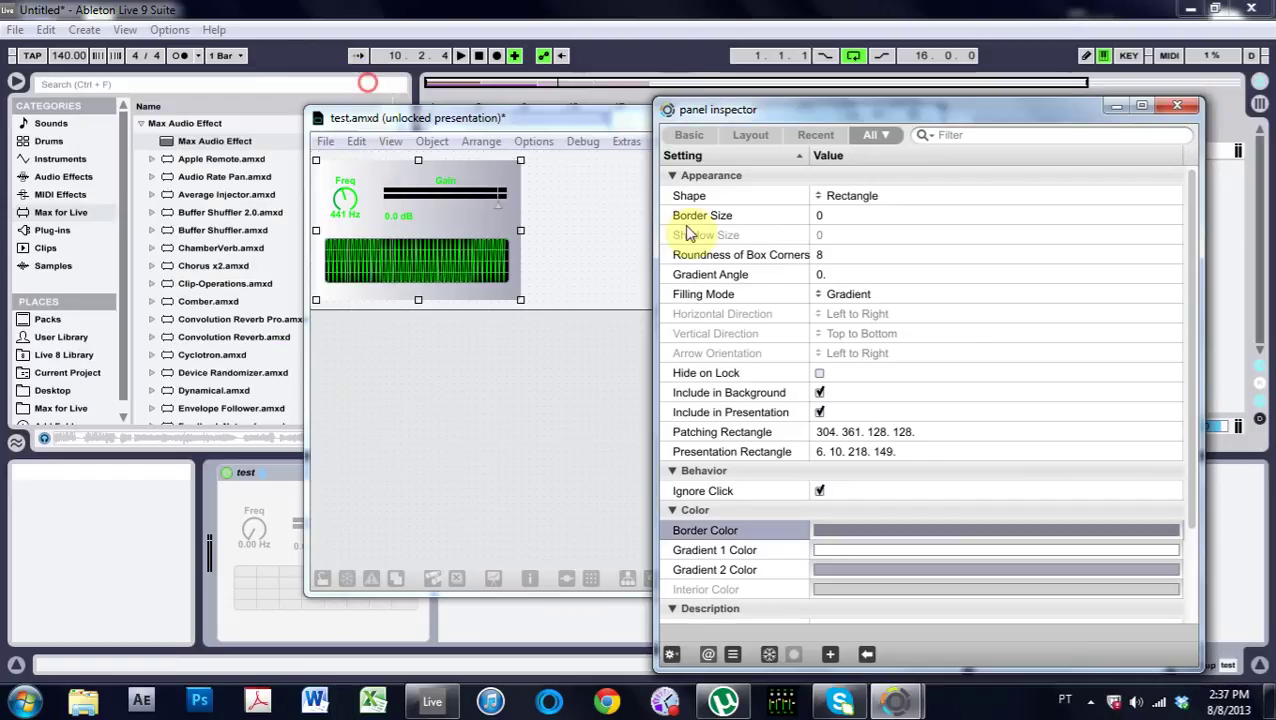
drag(820, 262, 820, 255)
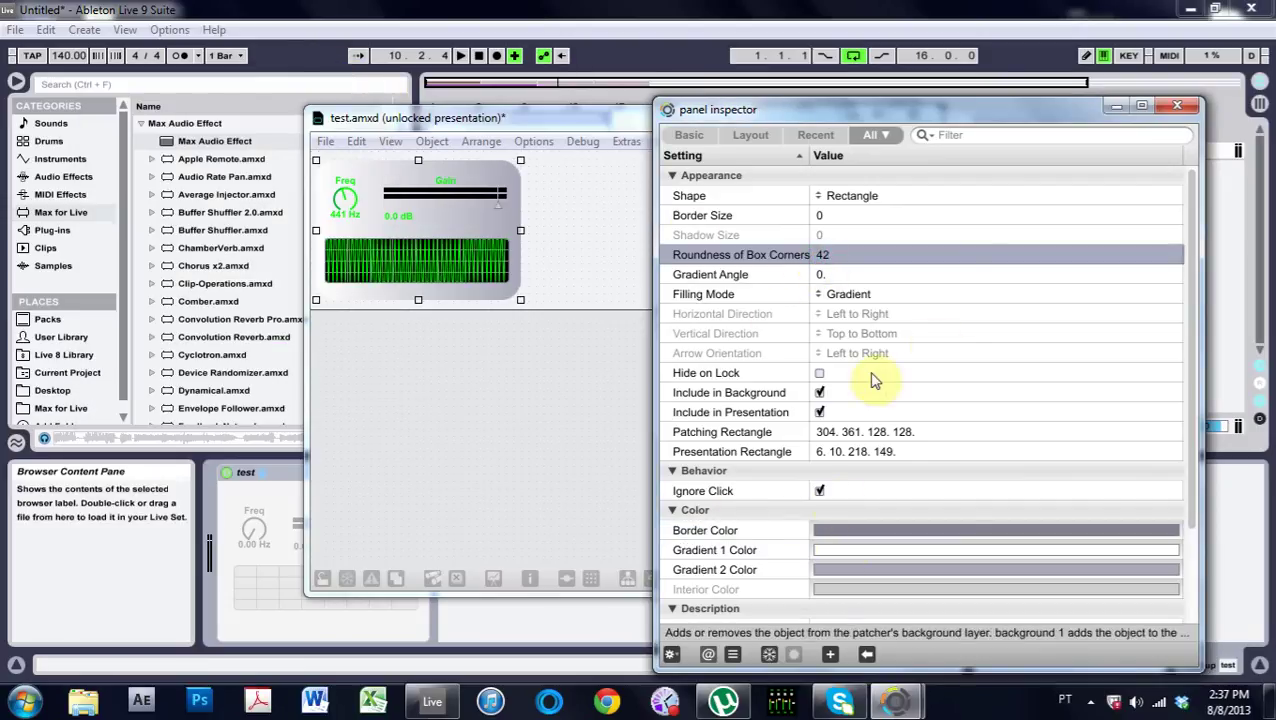
Make the panel's Gradient 2 colour black
click(870, 570)
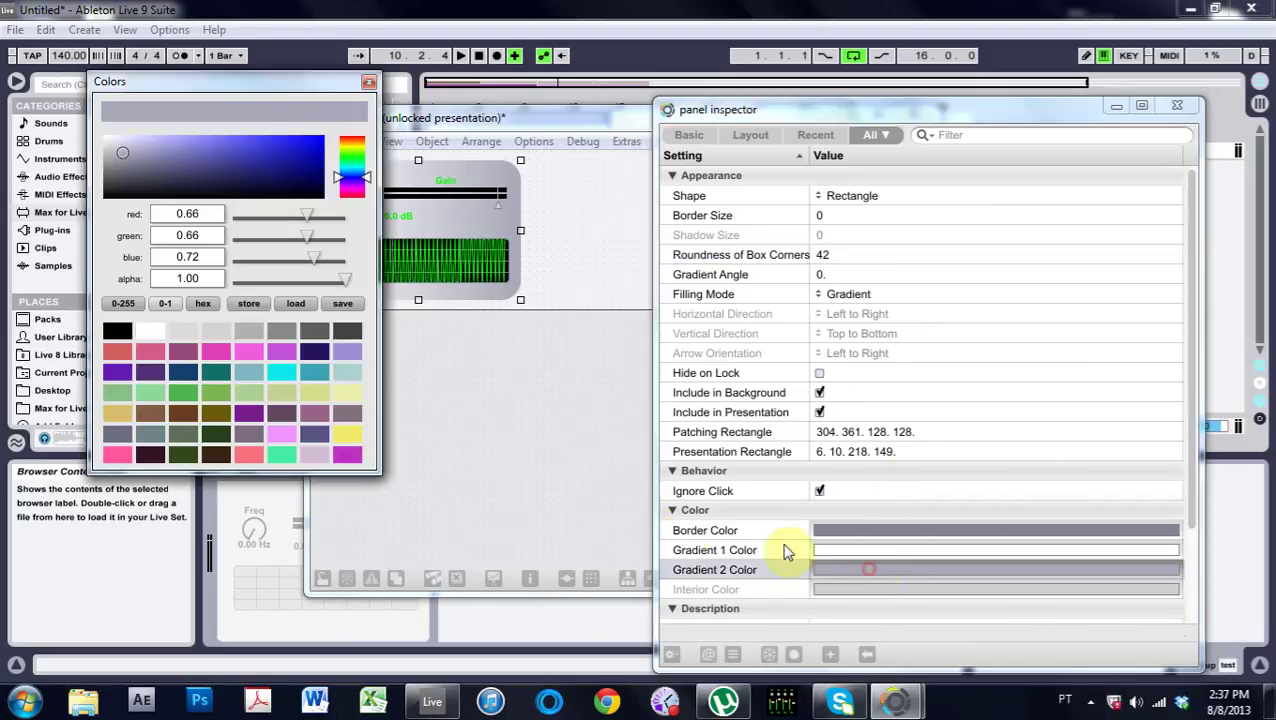
drag(285, 185, 322, 203)
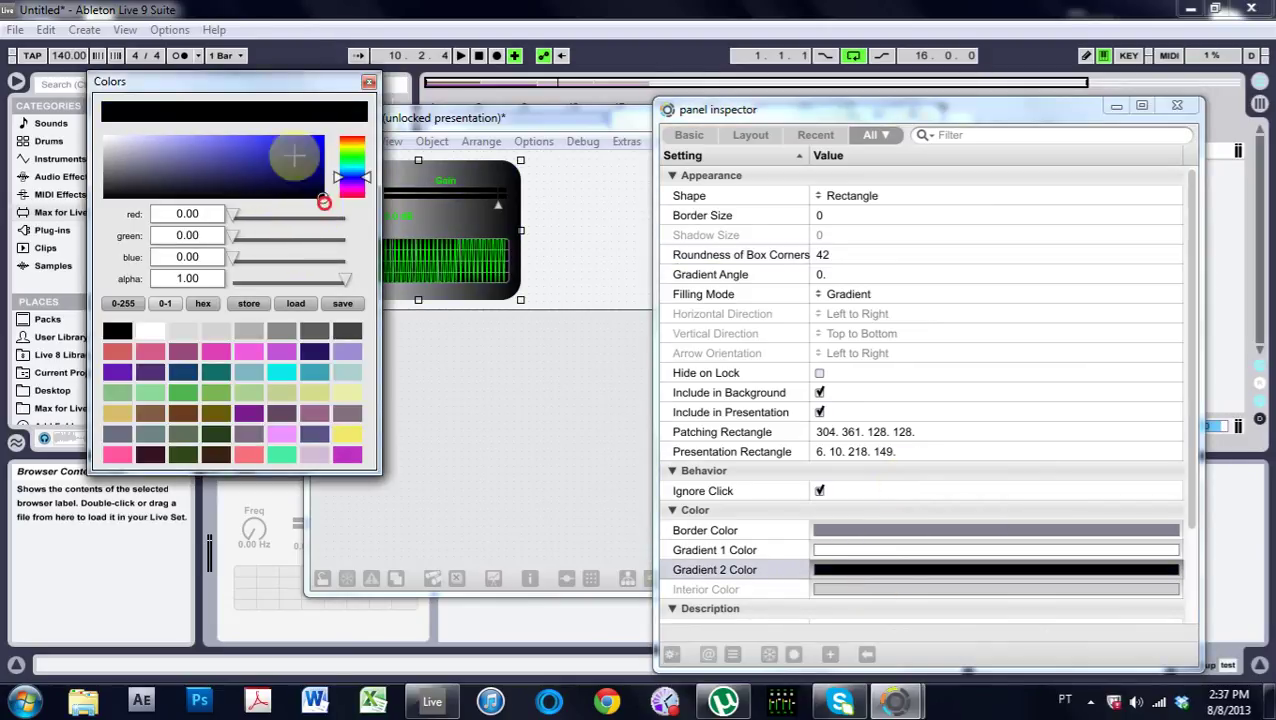
drag(299, 80, 395, 272)
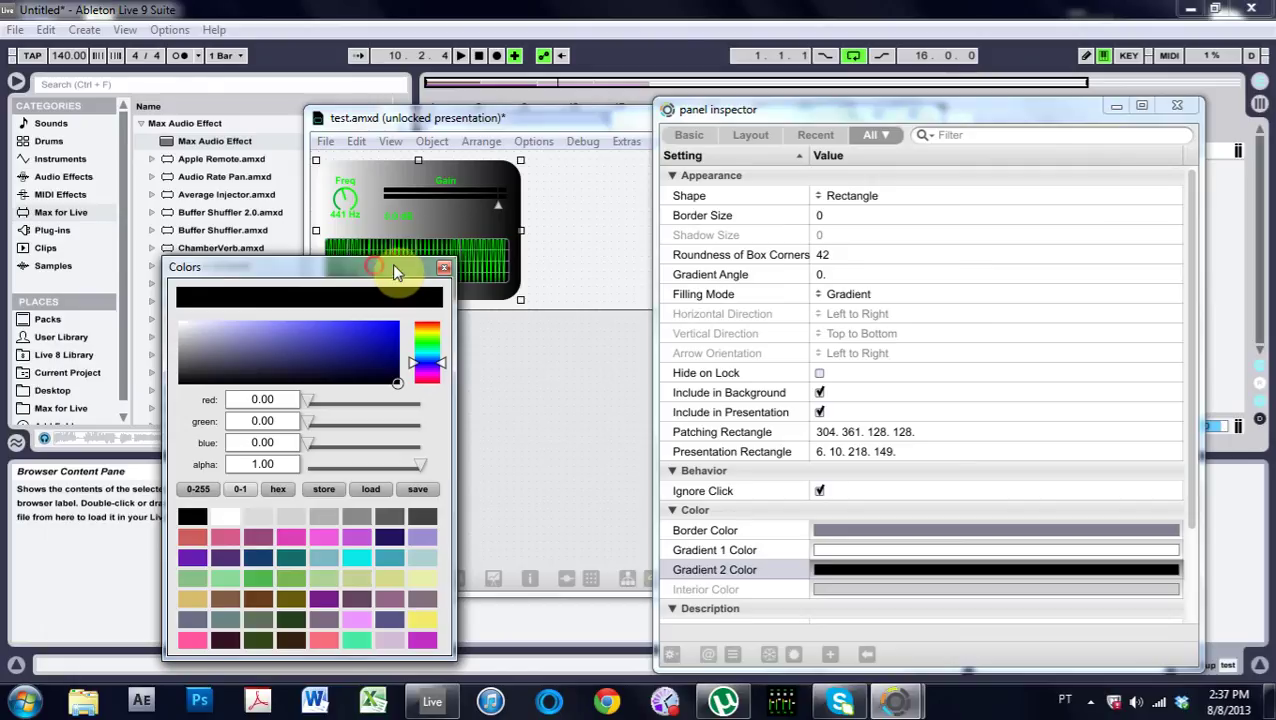
click(443, 270)
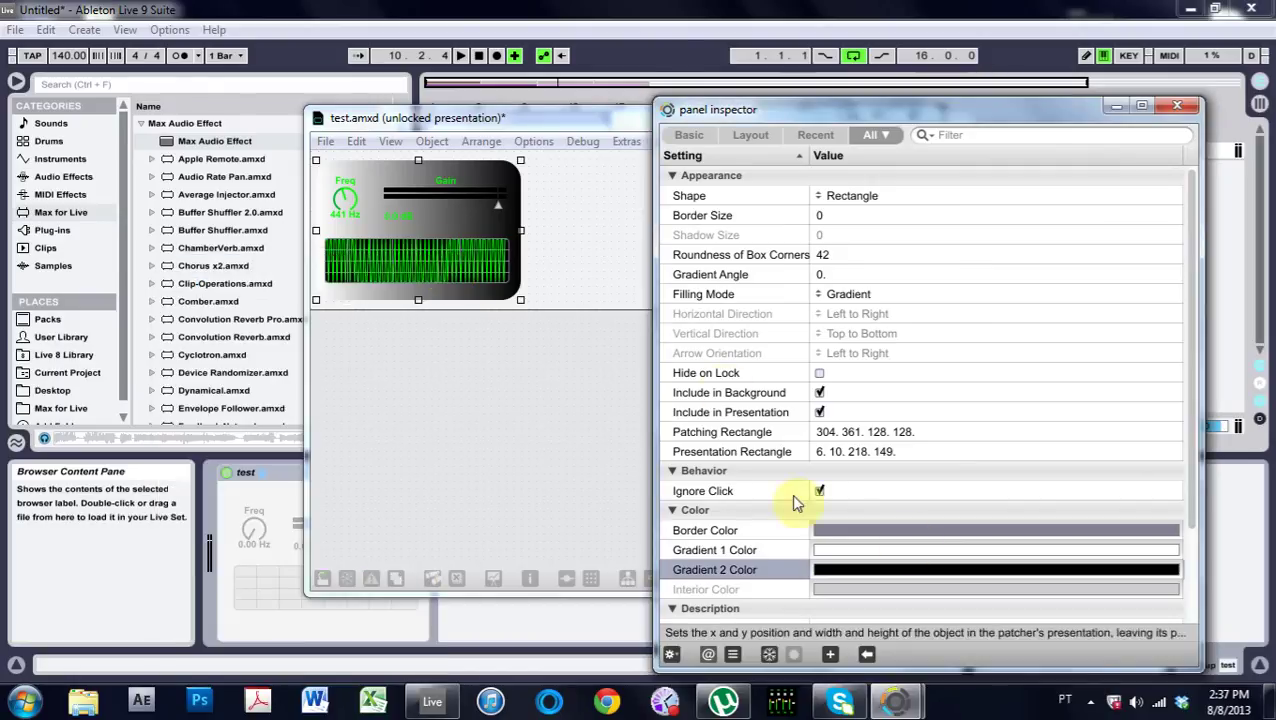
Darken the panel's Gradient 1 colour to 0.41 grey
click(834, 550)
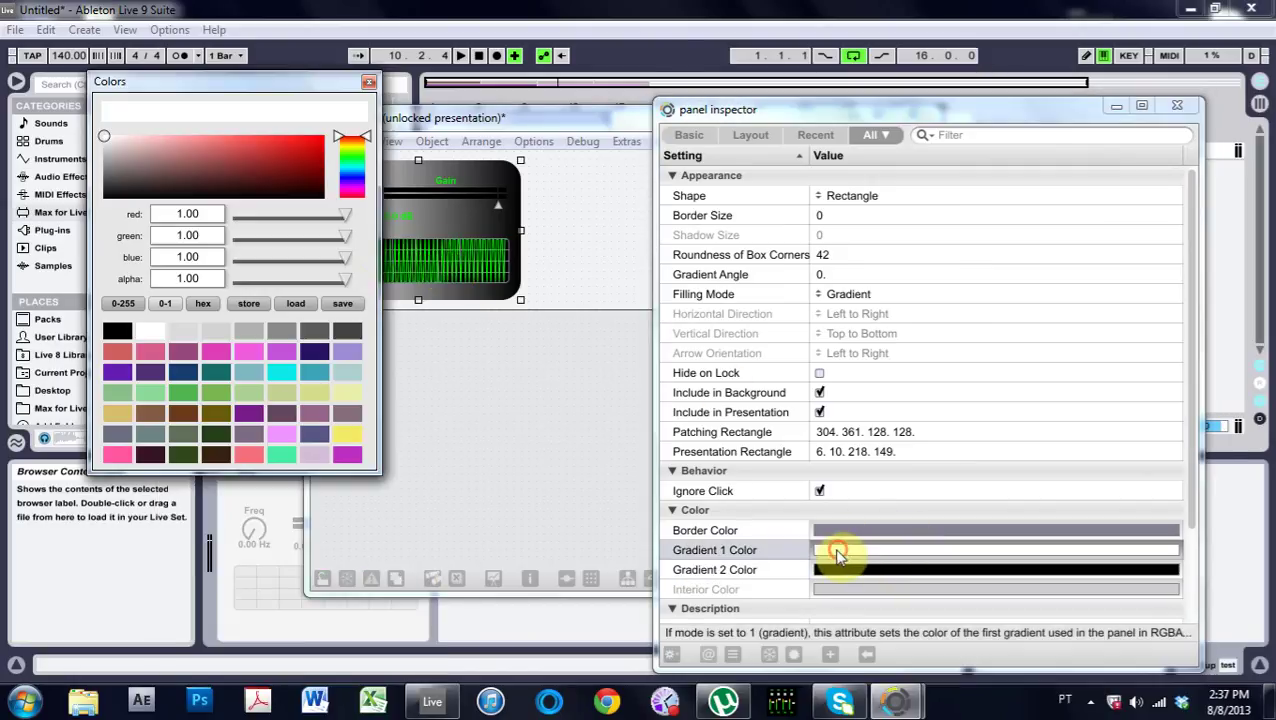
drag(213, 82, 312, 196)
mouse_move(336, 419)
mouse_down()
mouse_move(262, 406)
mouse_move(262, 421)
mouse_up()
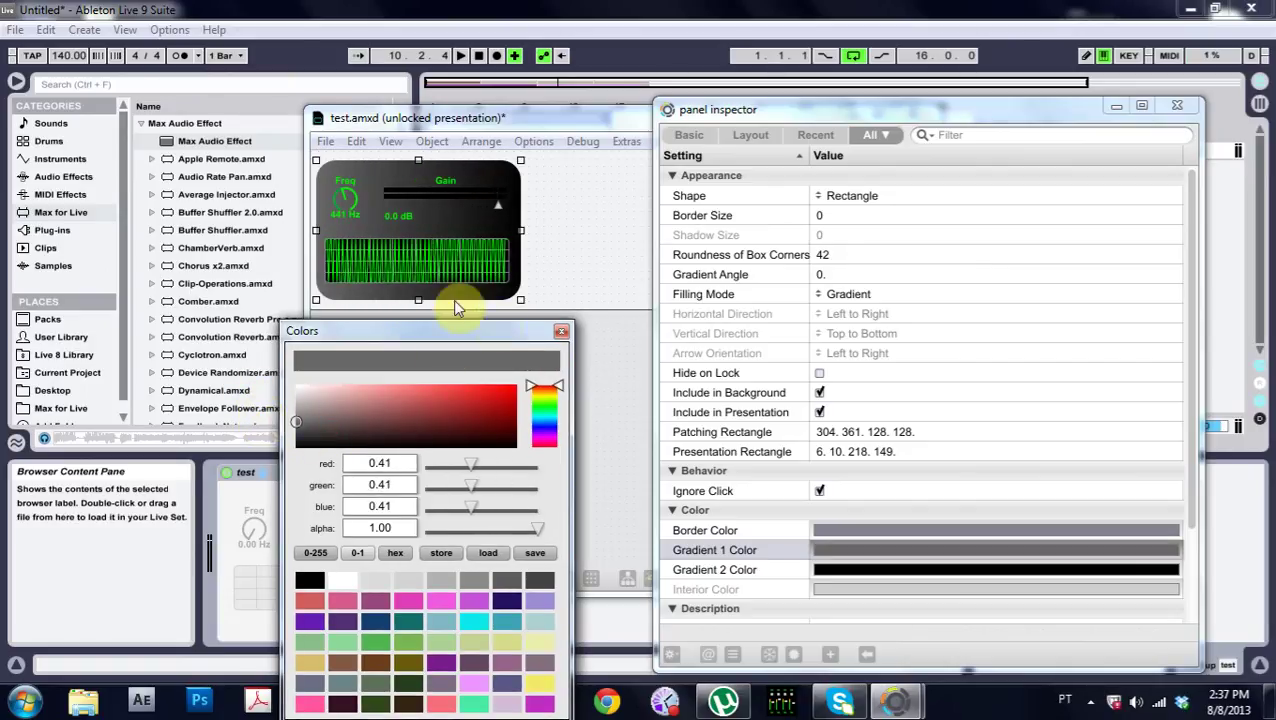
click(563, 336)
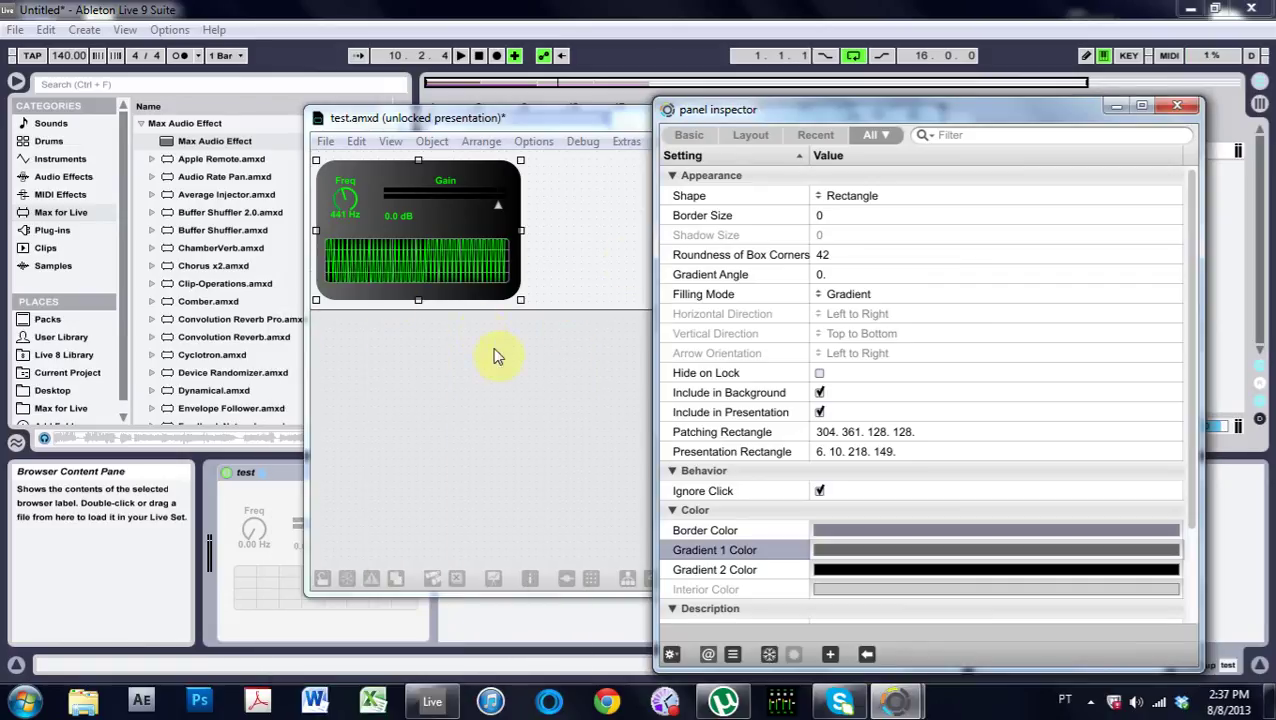
click(624, 236)
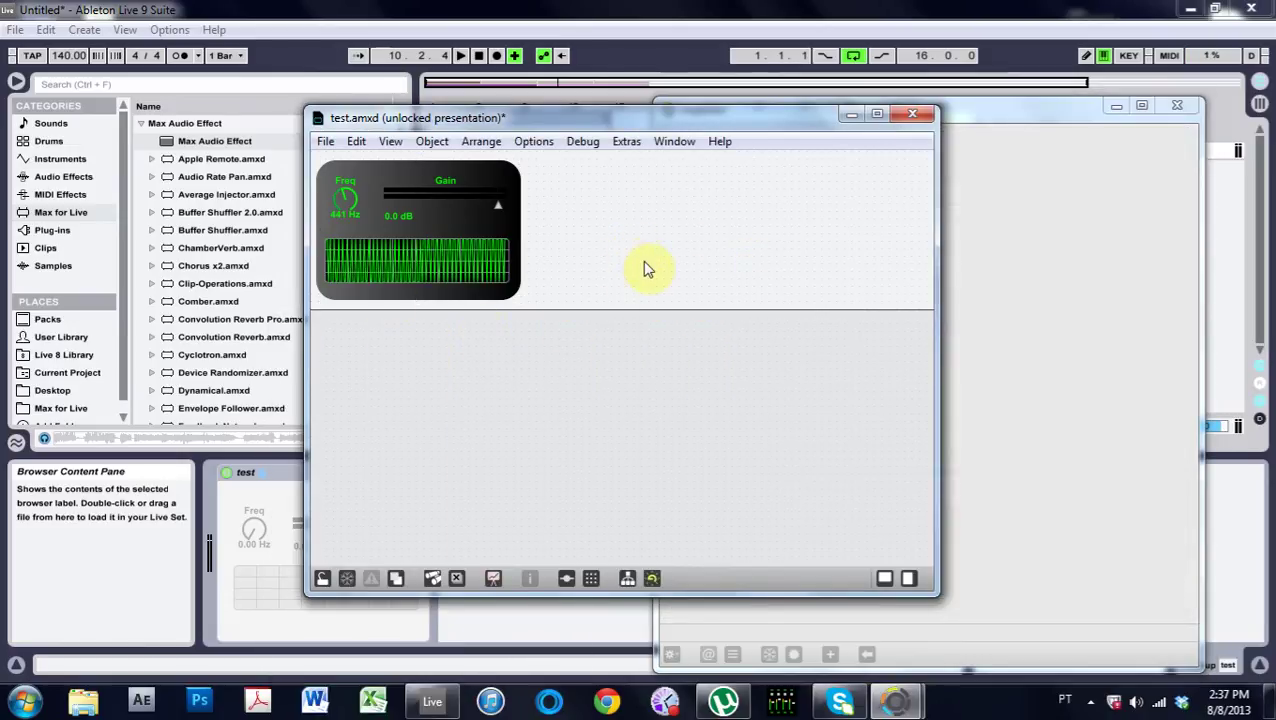
Give the Gain slider a bright green focus border
click(469, 204)
click(1025, 112)
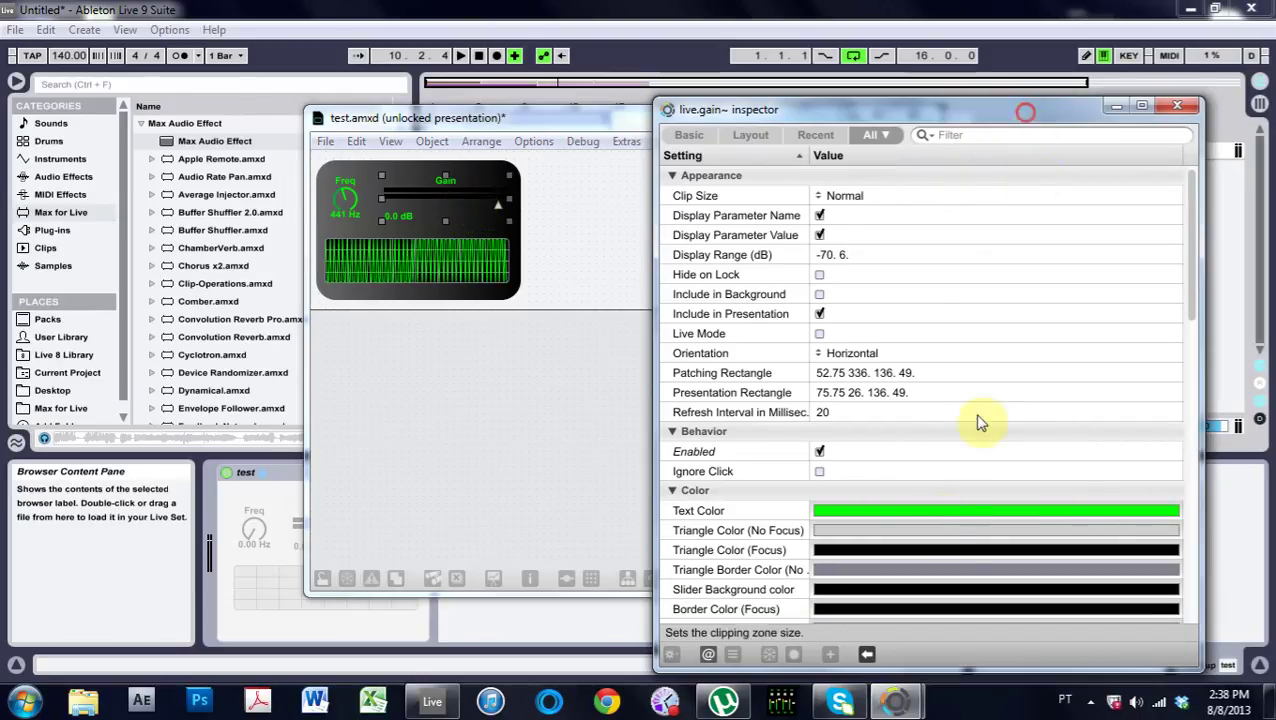
click(838, 610)
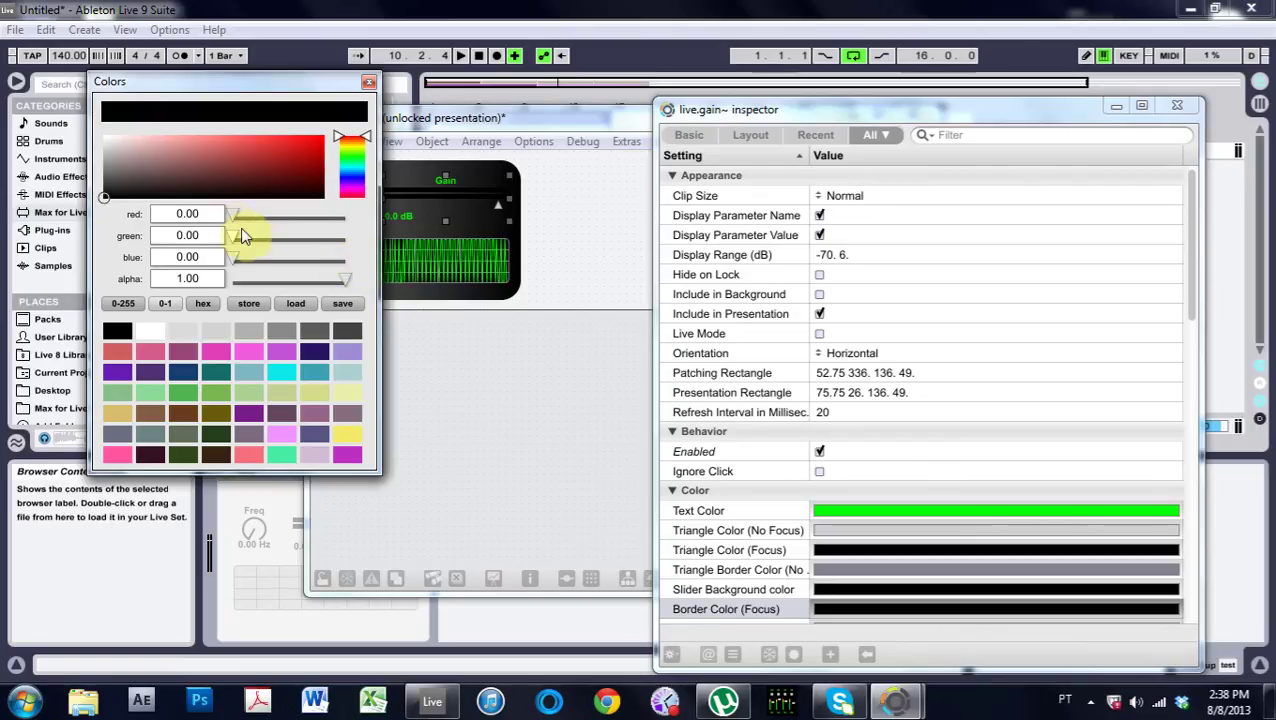
drag(236, 234, 378, 250)
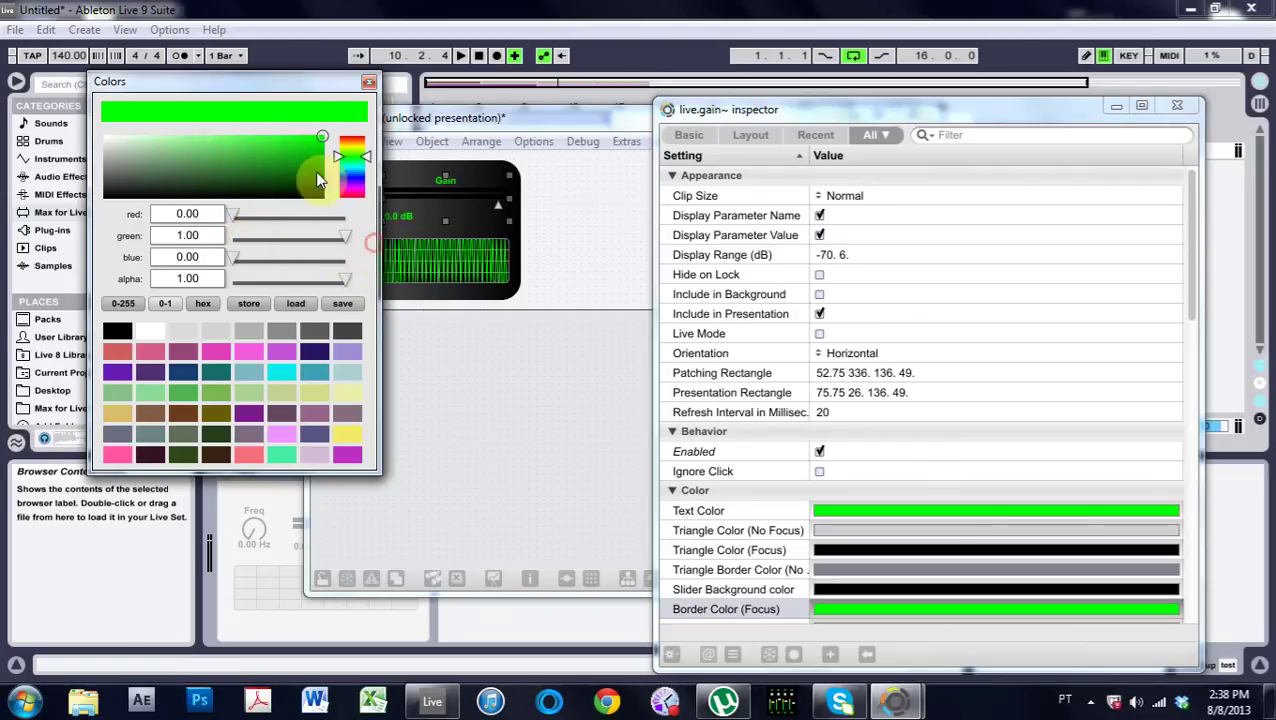
drag(296, 88, 507, 216)
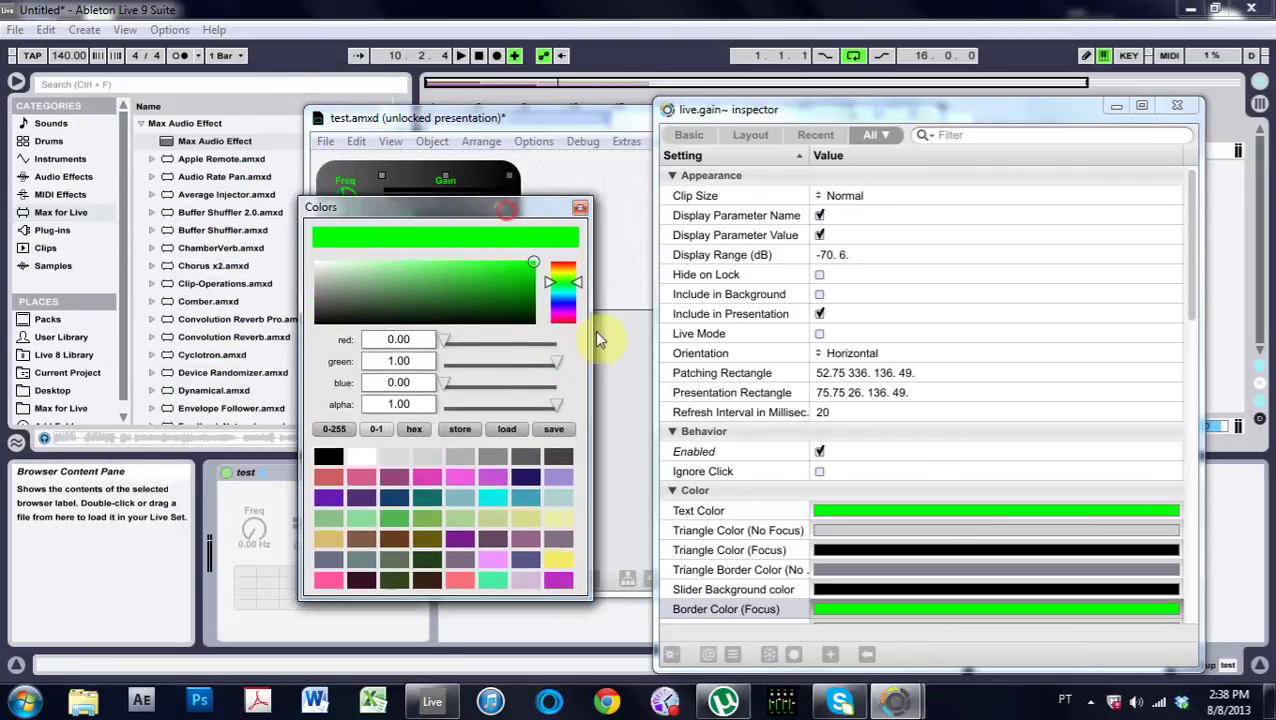
Change the Gain slider's background from black to dark green and close its Inspector
click(874, 591)
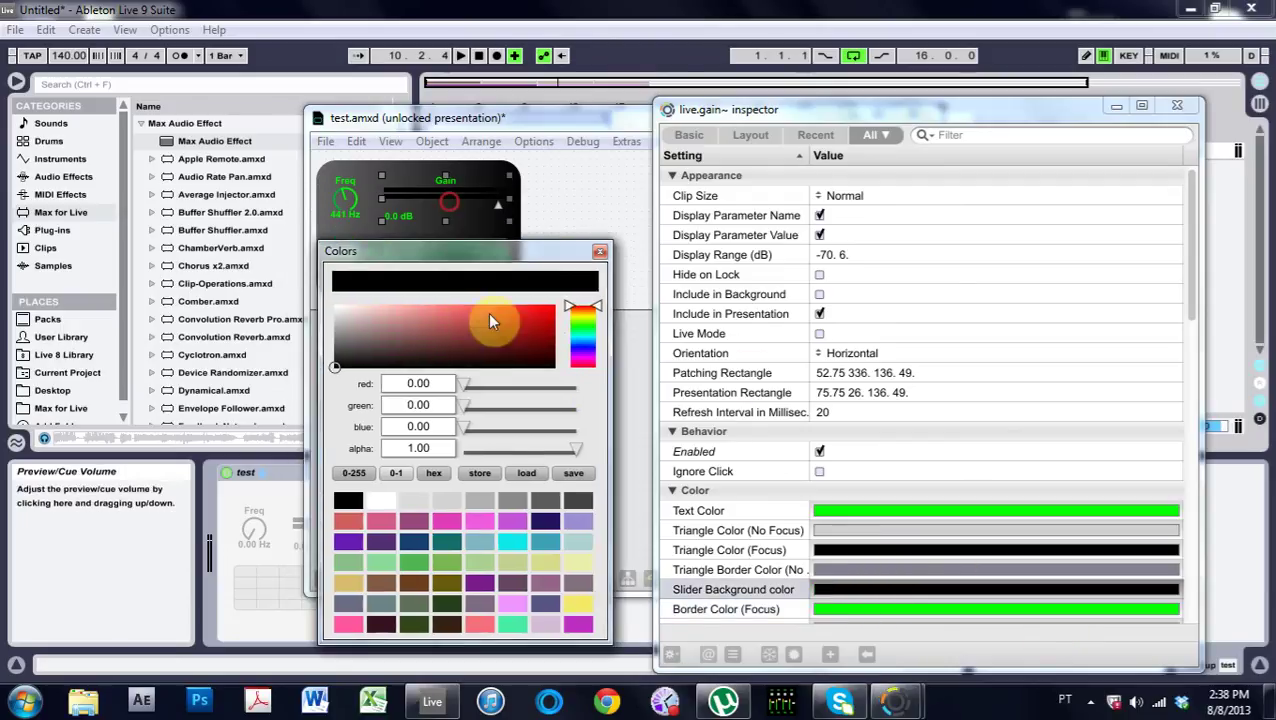
drag(487, 496, 531, 500)
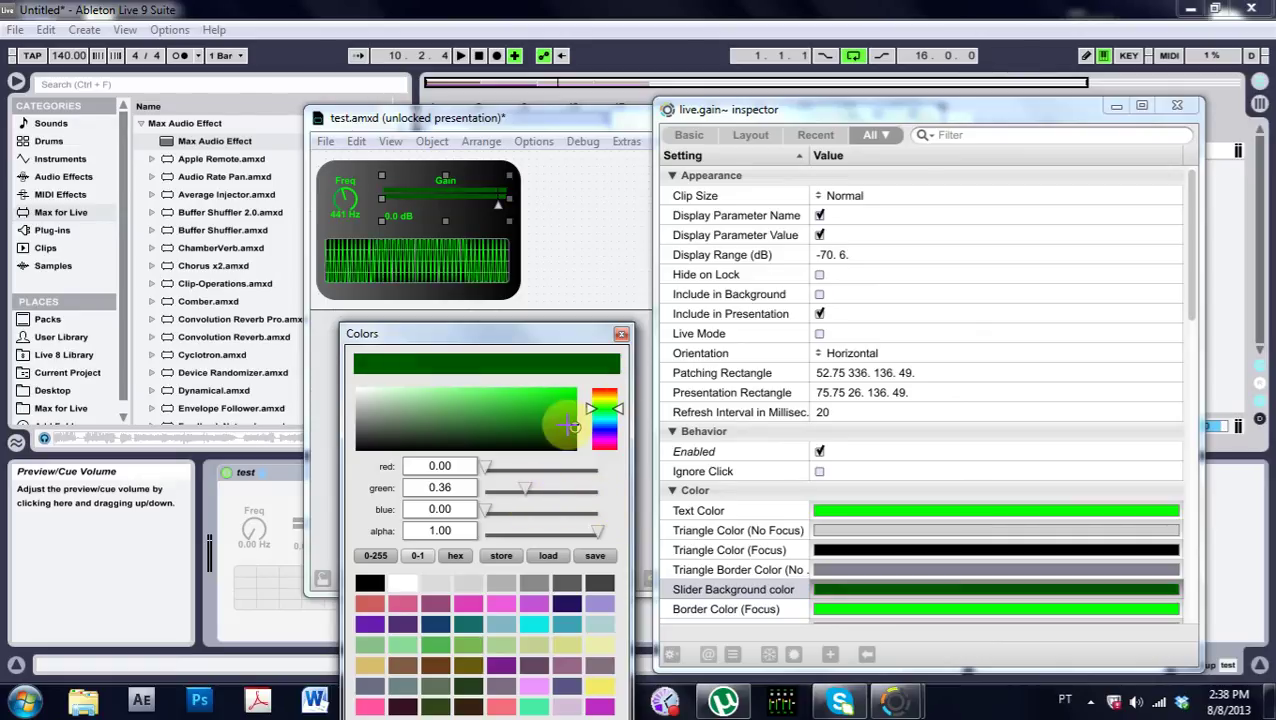
click(621, 333)
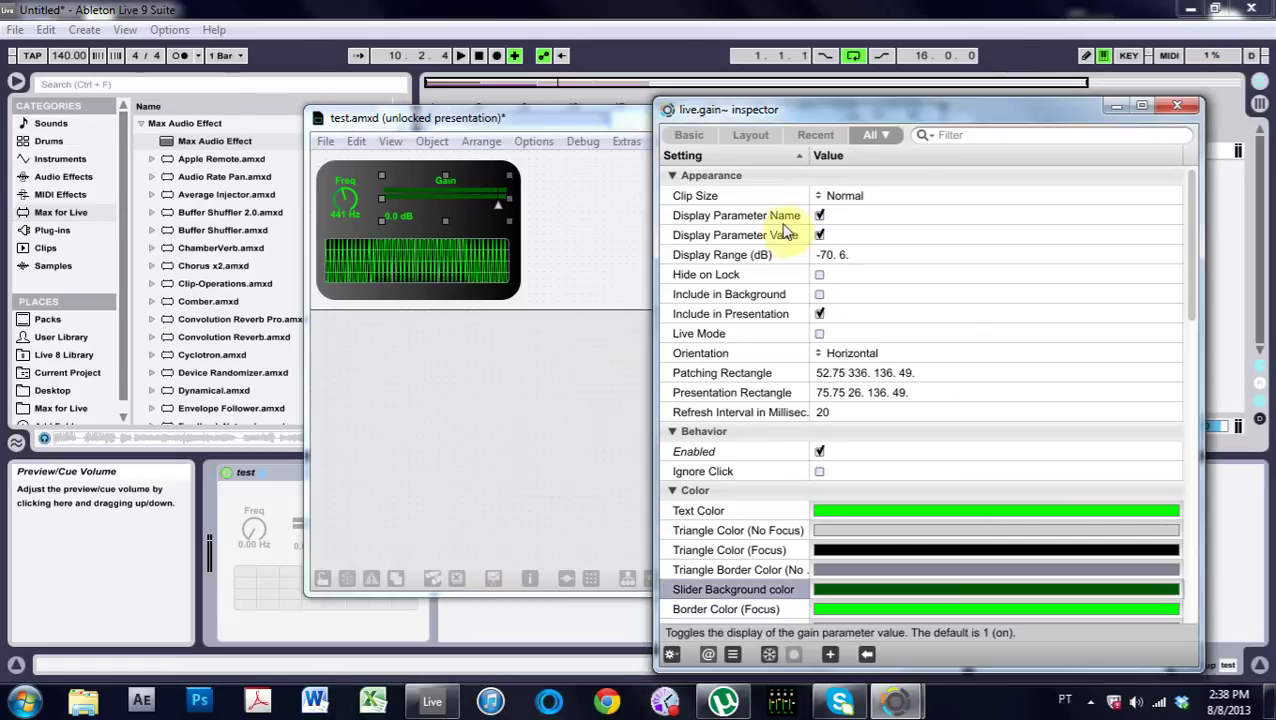
click(1180, 106)
Save the restyled device from the patcher's File menu and close the editor
click(325, 141)
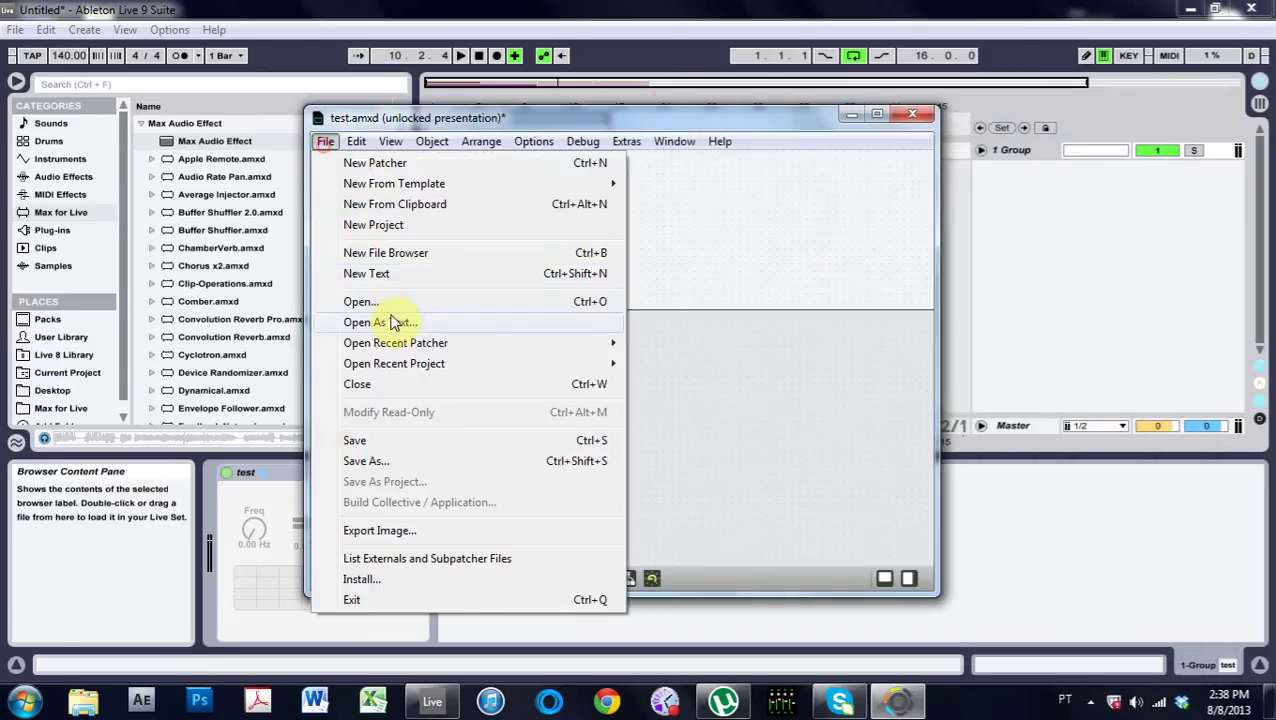
click(380, 442)
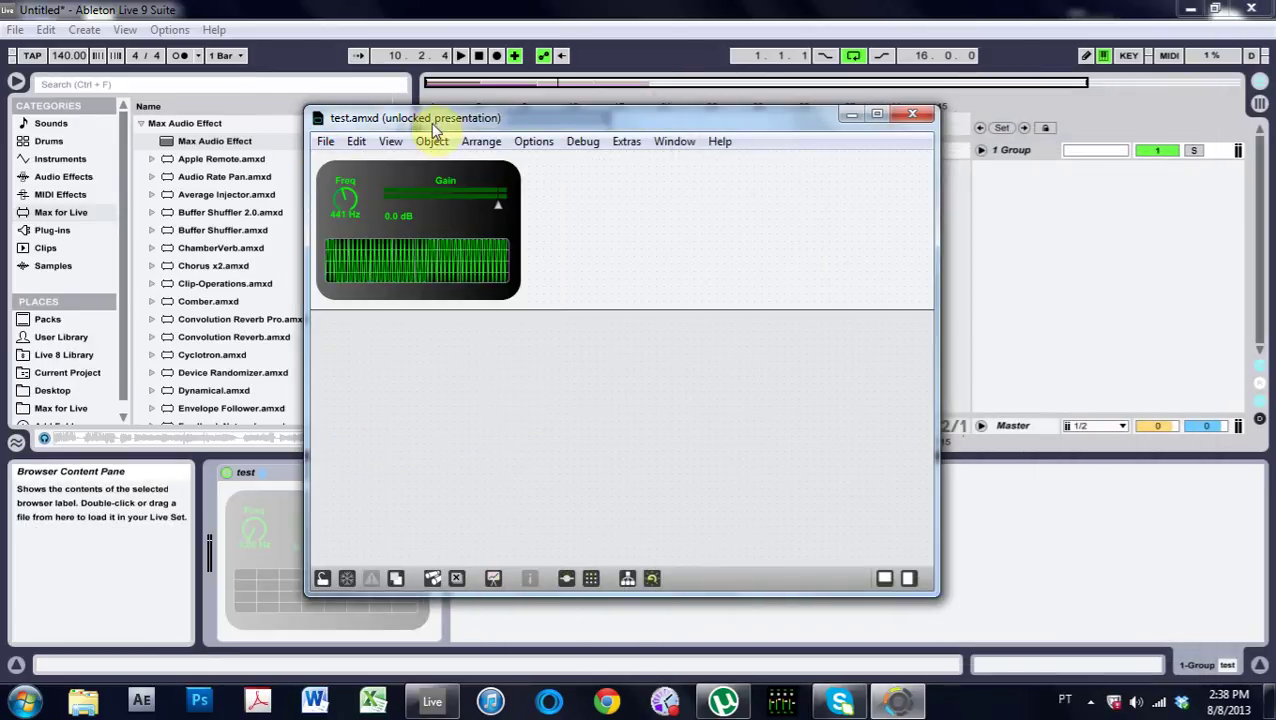
drag(427, 128, 685, 168)
click(1172, 157)
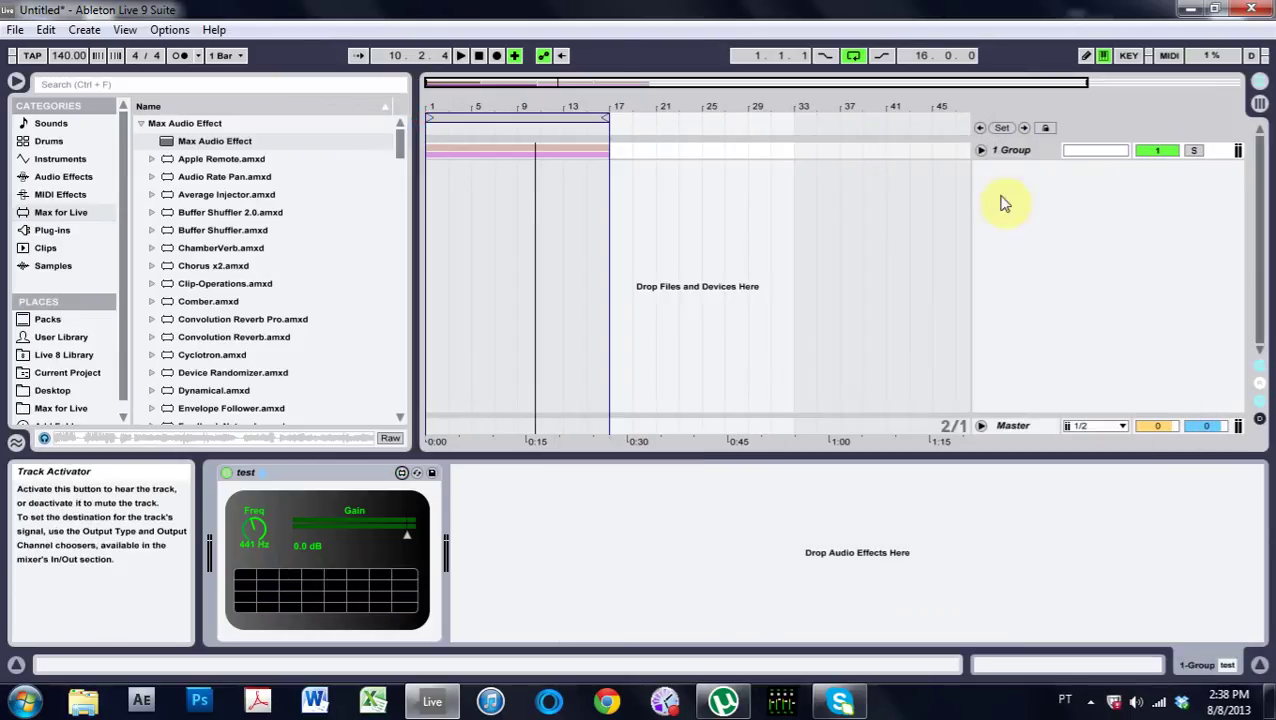
Start playback and sweep the Freq dial up and down, leaving it at 173 Hz
click(254, 534)
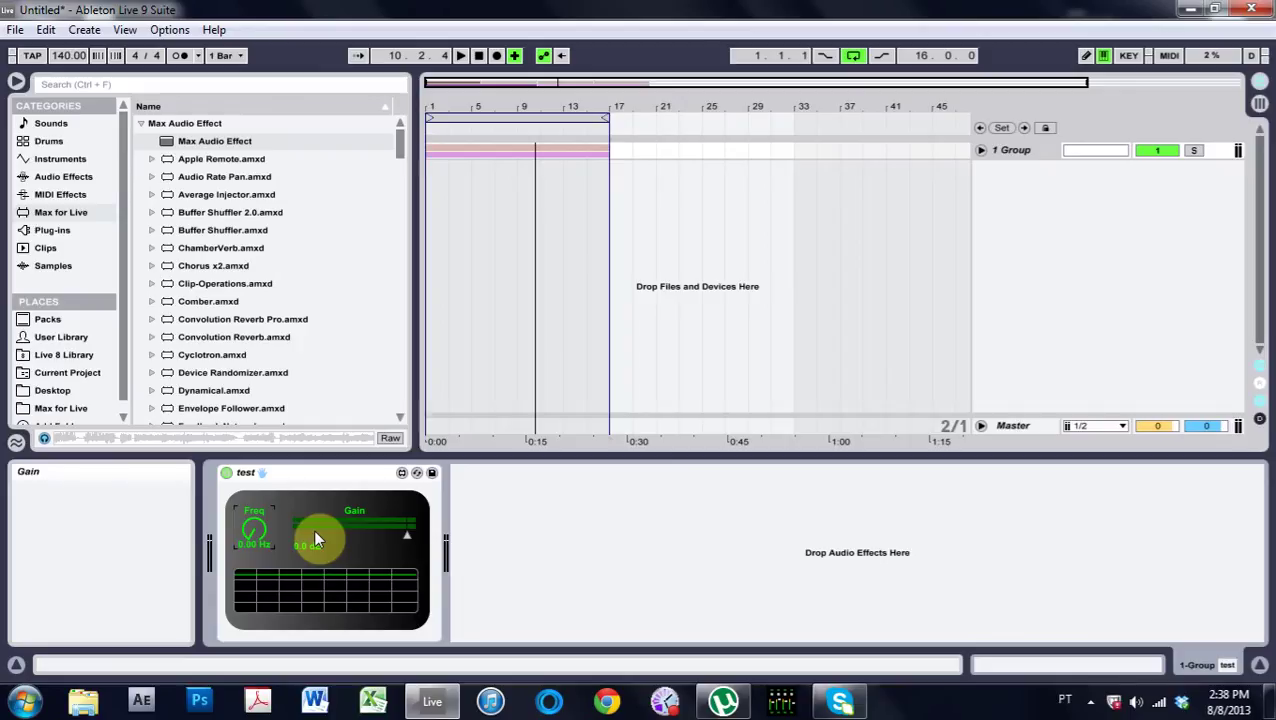
key(space)
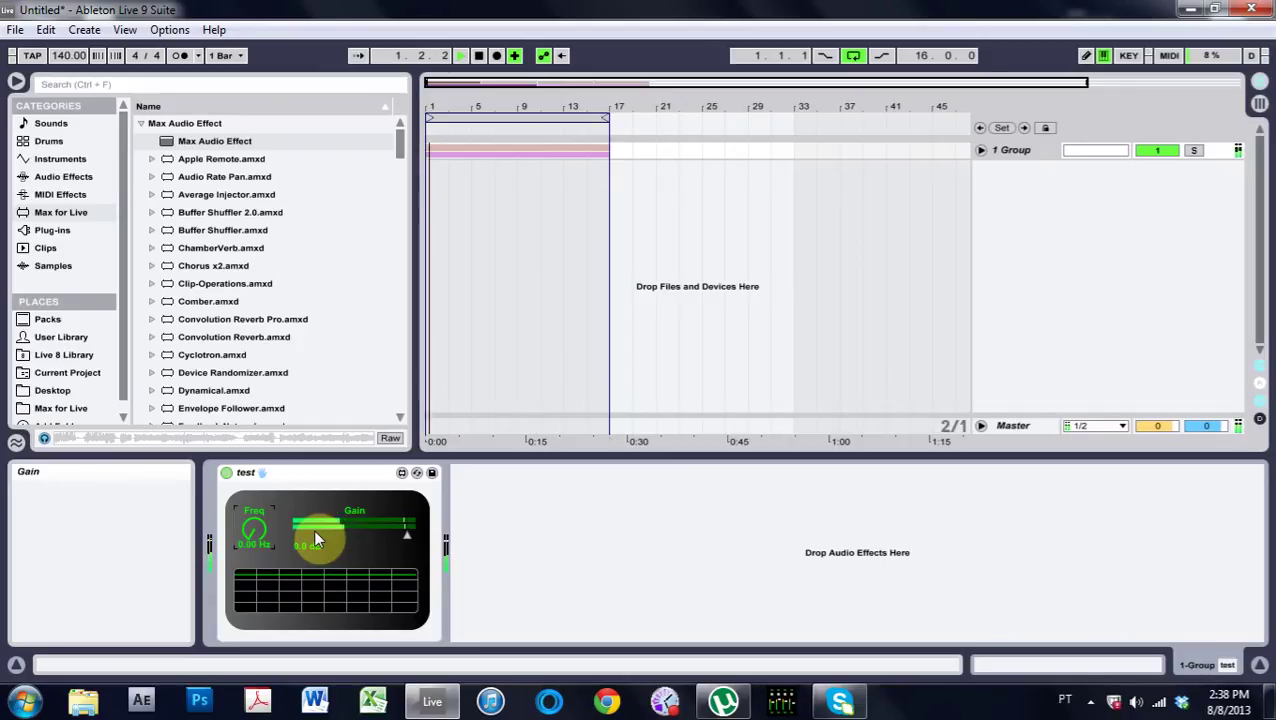
drag(242, 532, 288, 498)
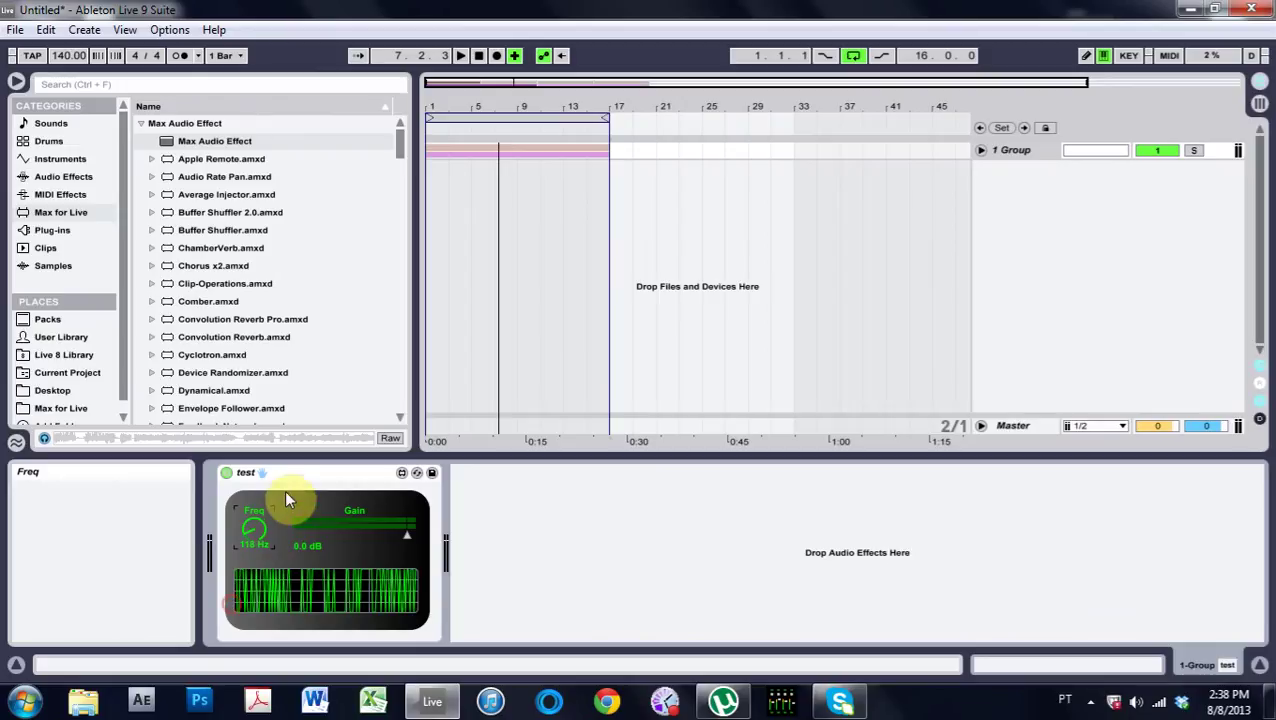
click(250, 535)
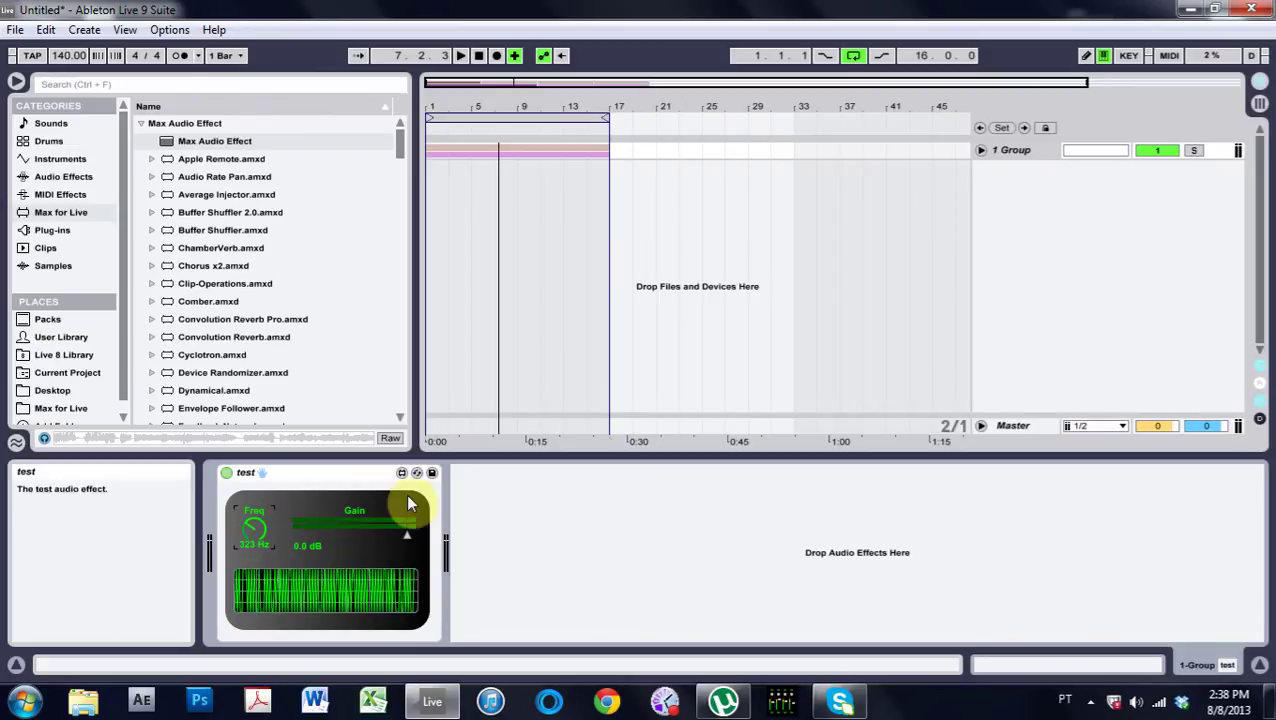
click(254, 528)
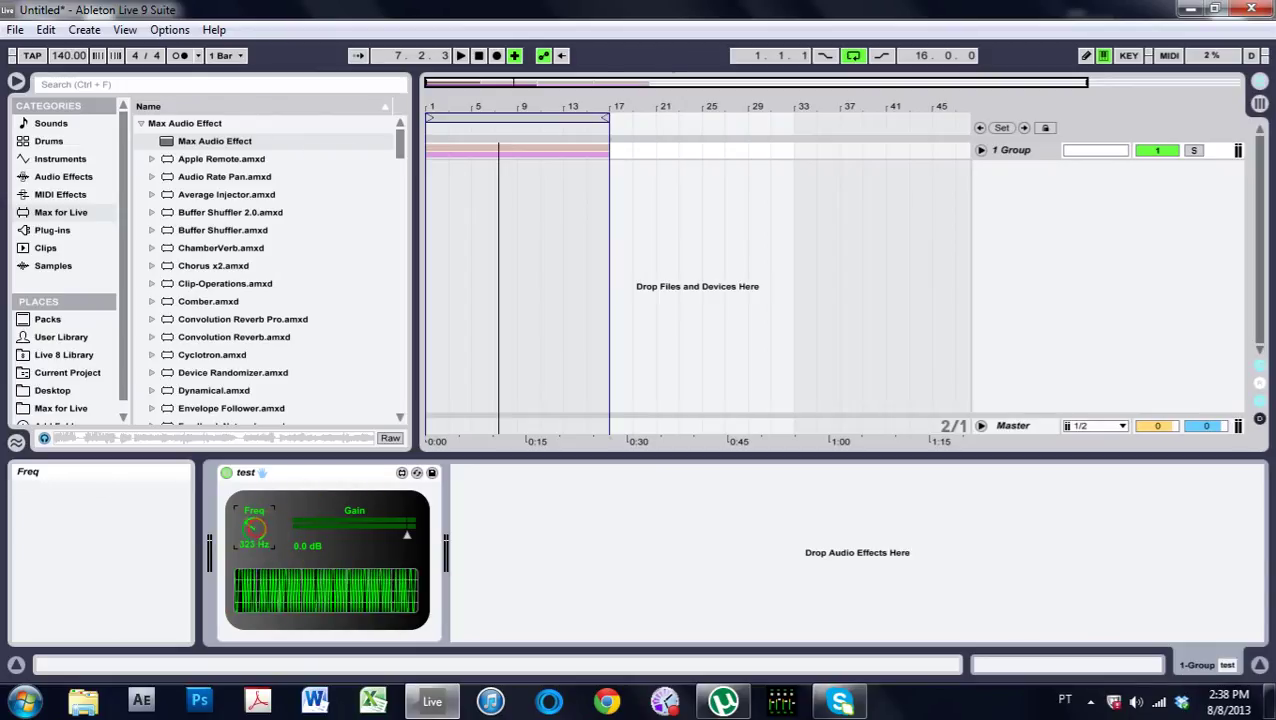
drag(254, 528, 254, 540)
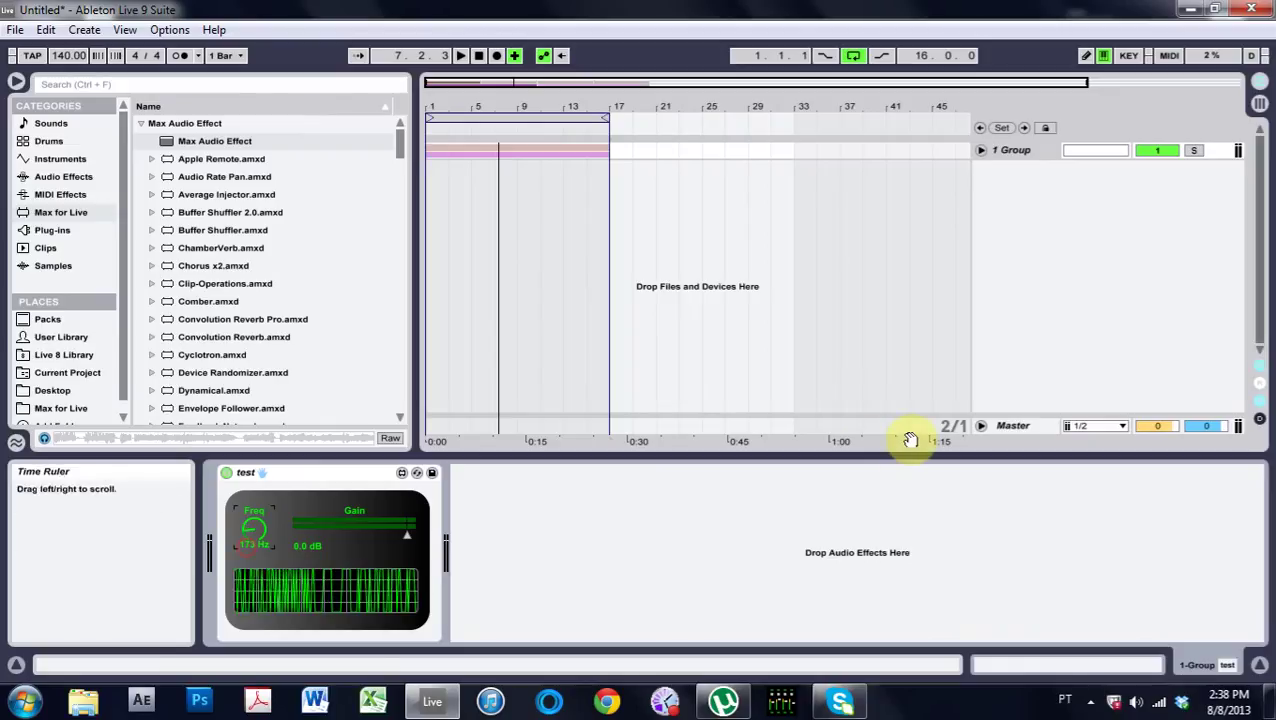